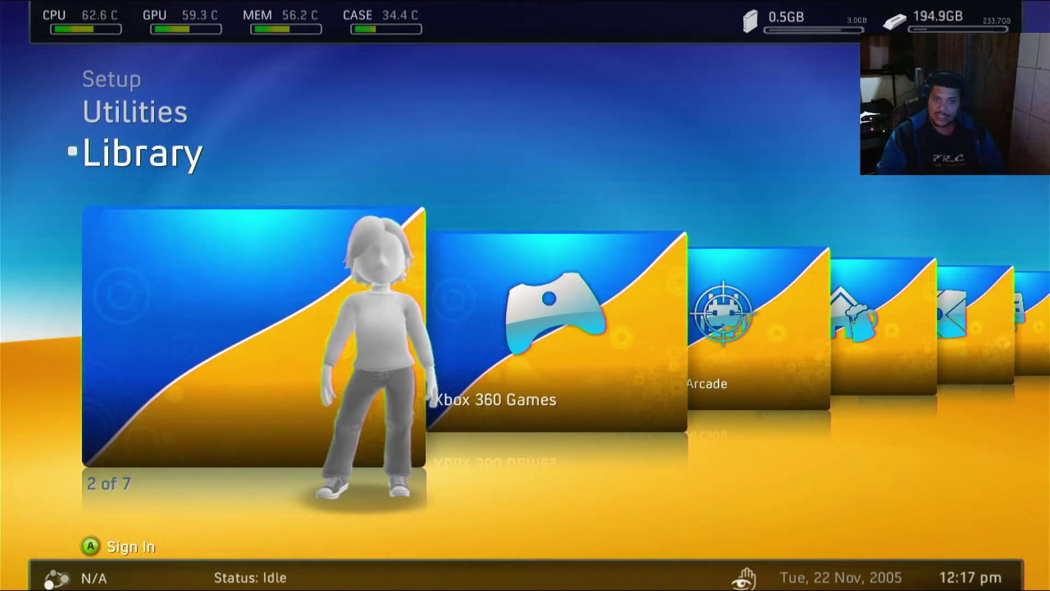
key("Return")
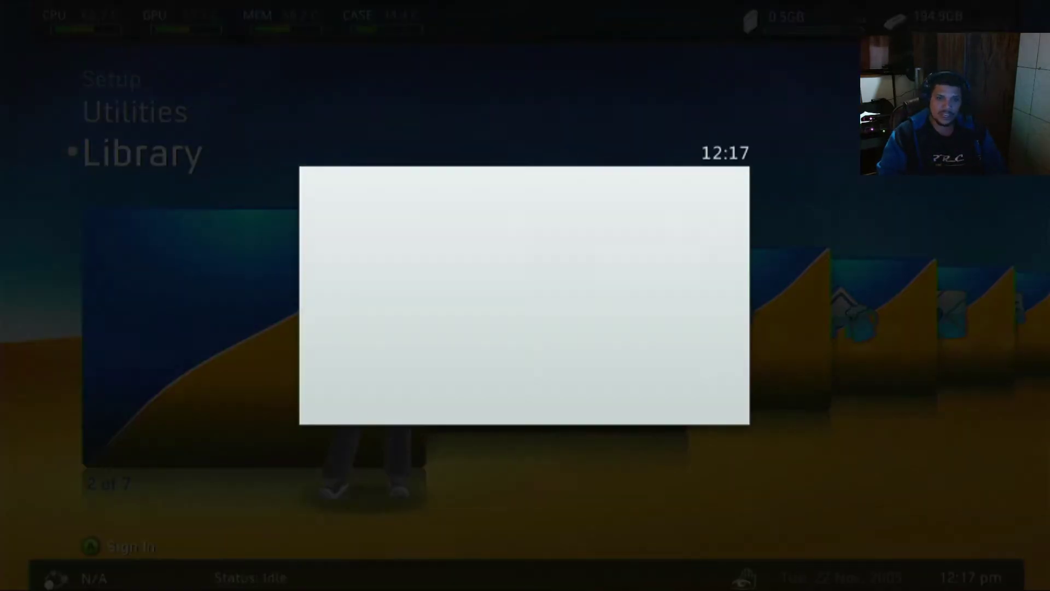
key("Down")
key("Return")
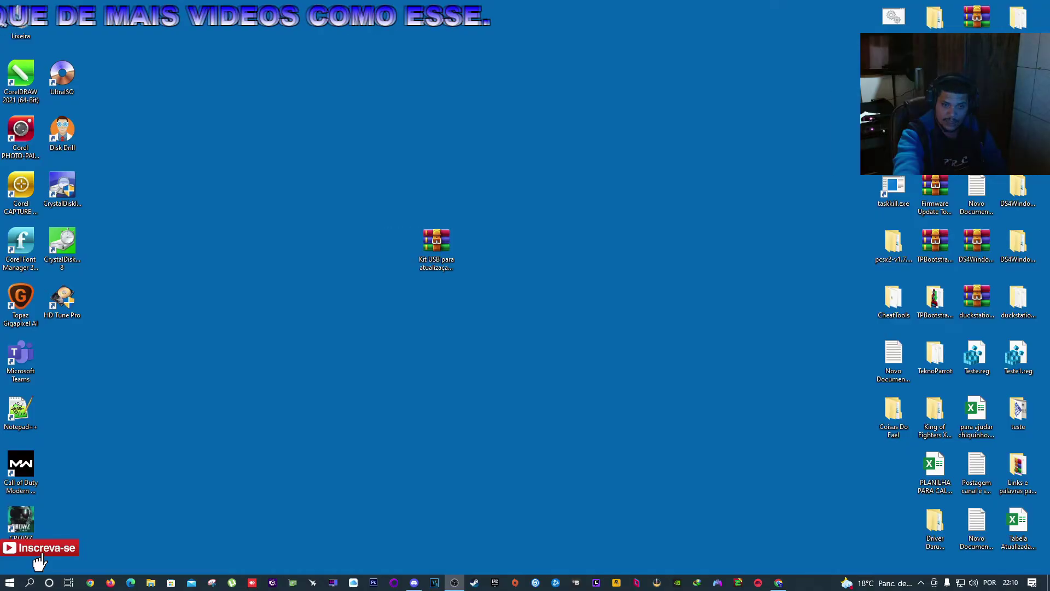
Extract the Kit USB para atualizaçao de Kernel _ 17559 archive onto the desktop, entering the archive password
right_click(436, 253)
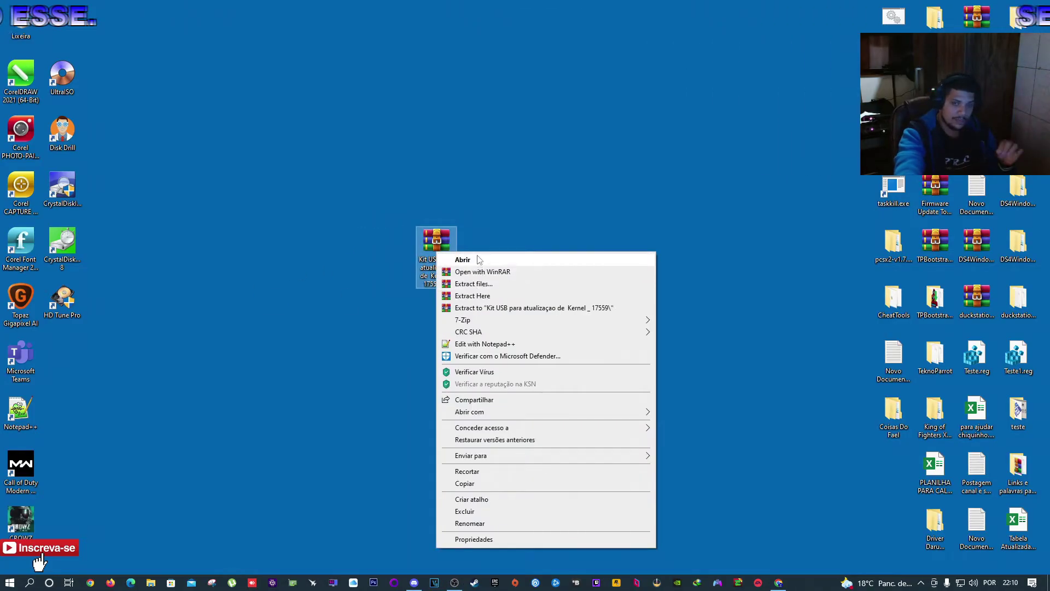
left_click(472, 296)
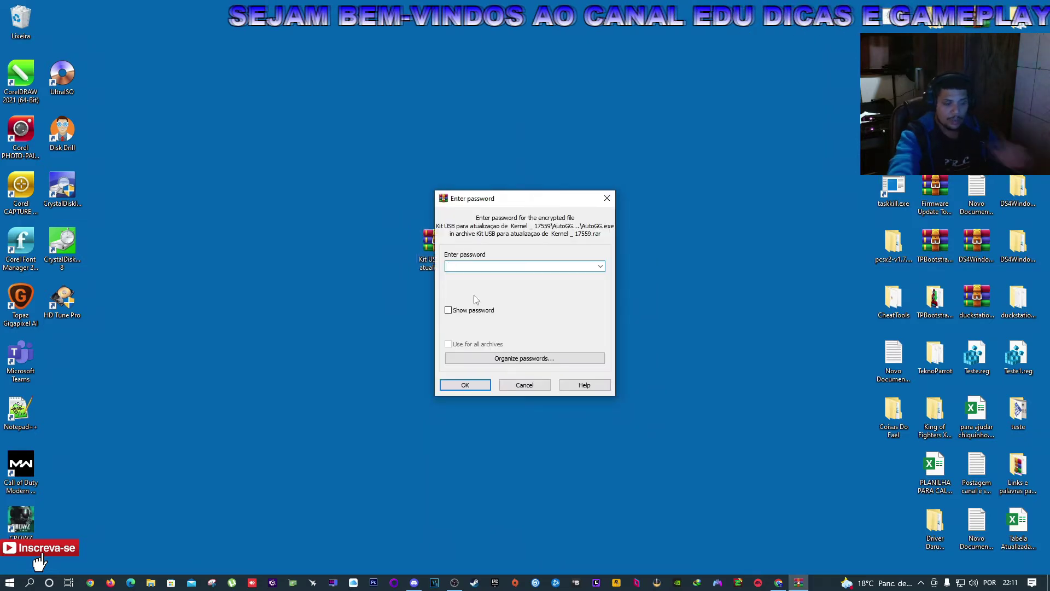
type("•••••")
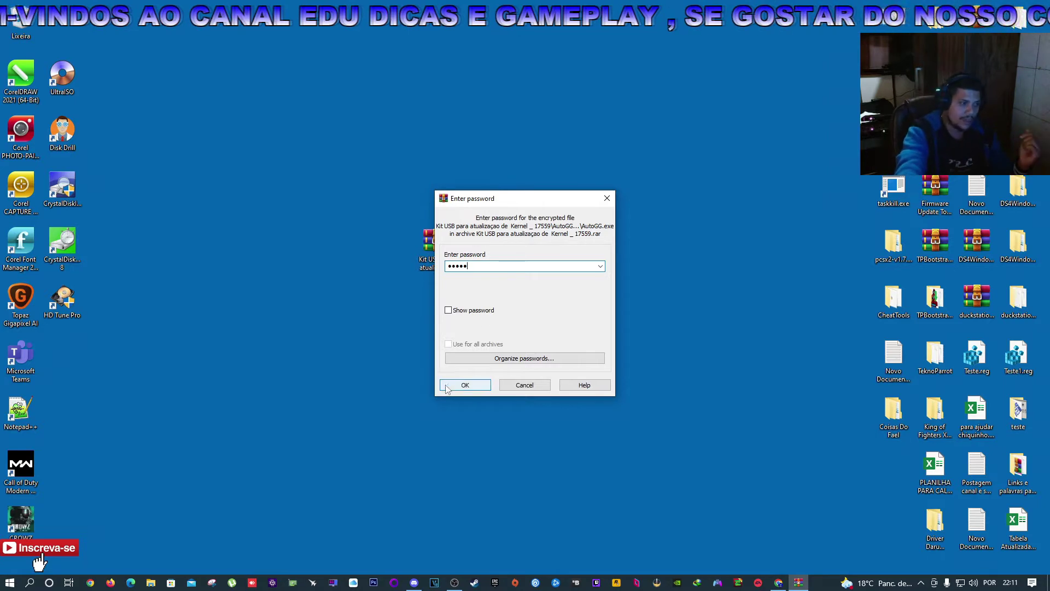
left_click(446, 386)
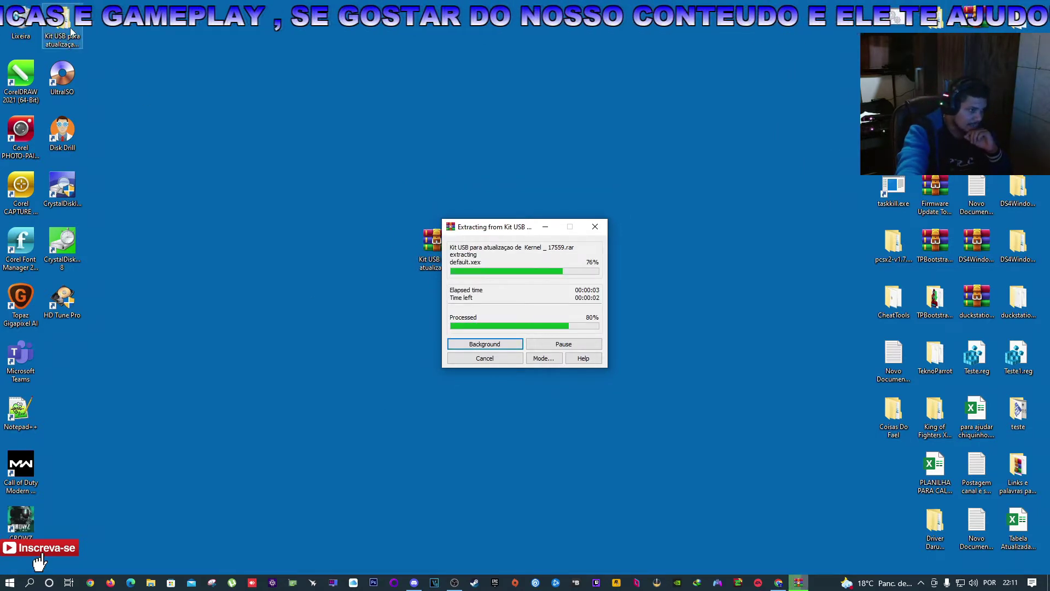
Place the extracted Kit USB folder beside its archive on the desktop and open it
left_click_drag(92, 51, 518, 253)
left_click(434, 261)
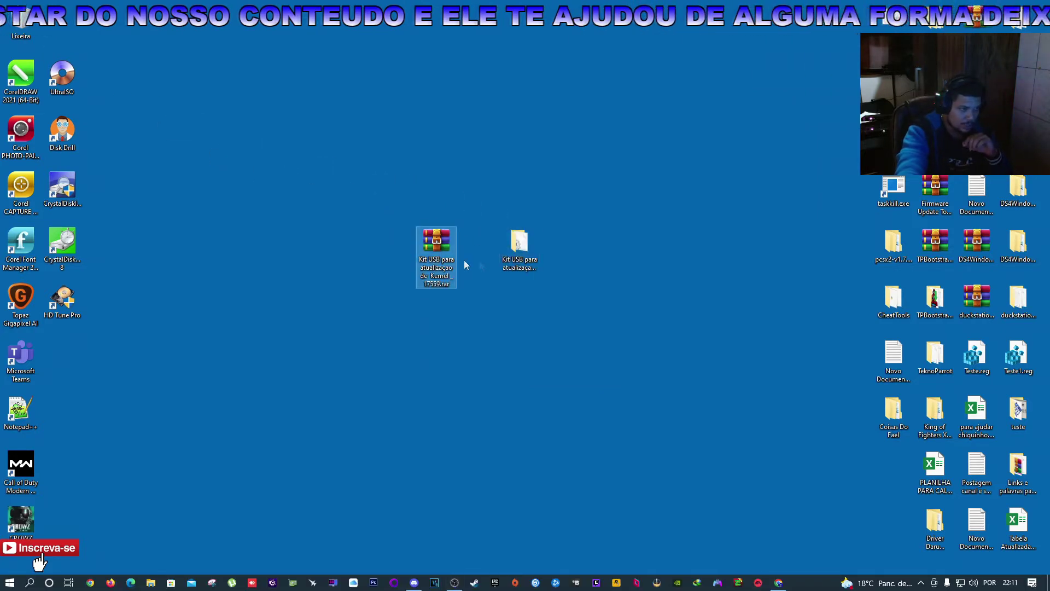
left_click(518, 263)
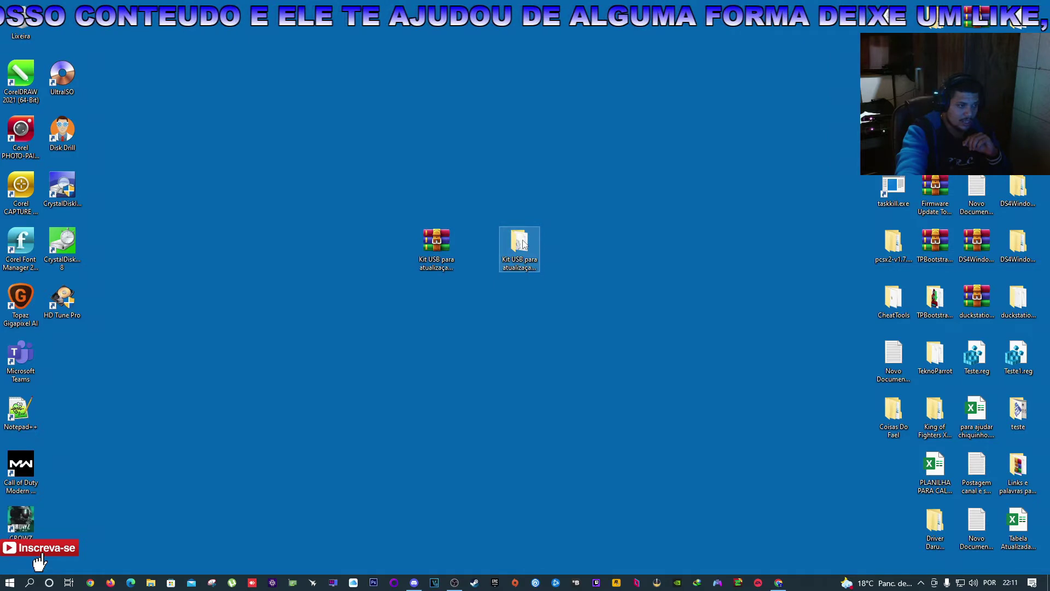
double_click(520, 243)
left_click_drag(346, 242, 348, 211)
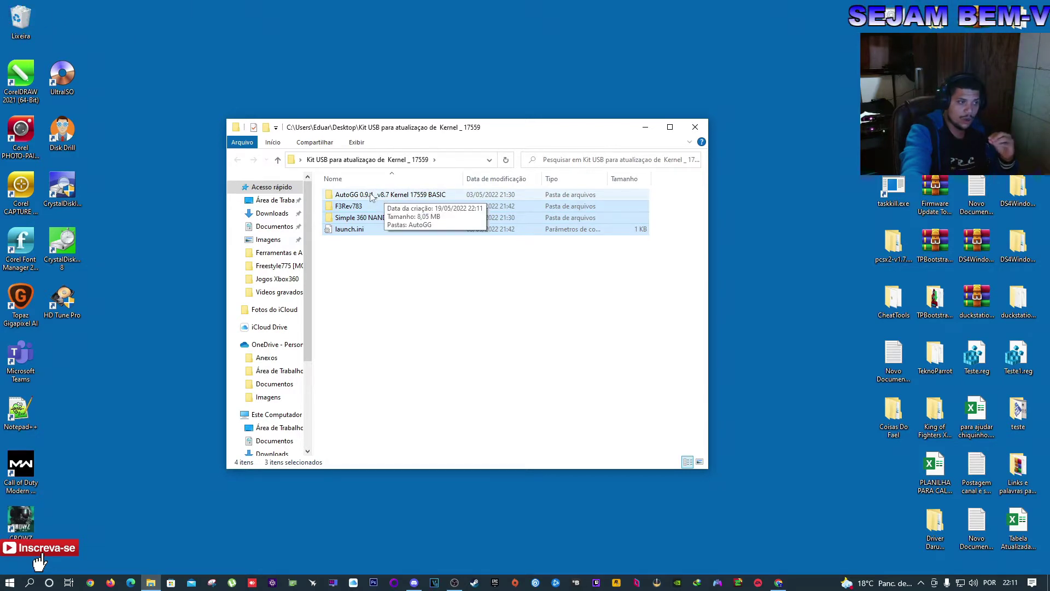
left_click(389, 272)
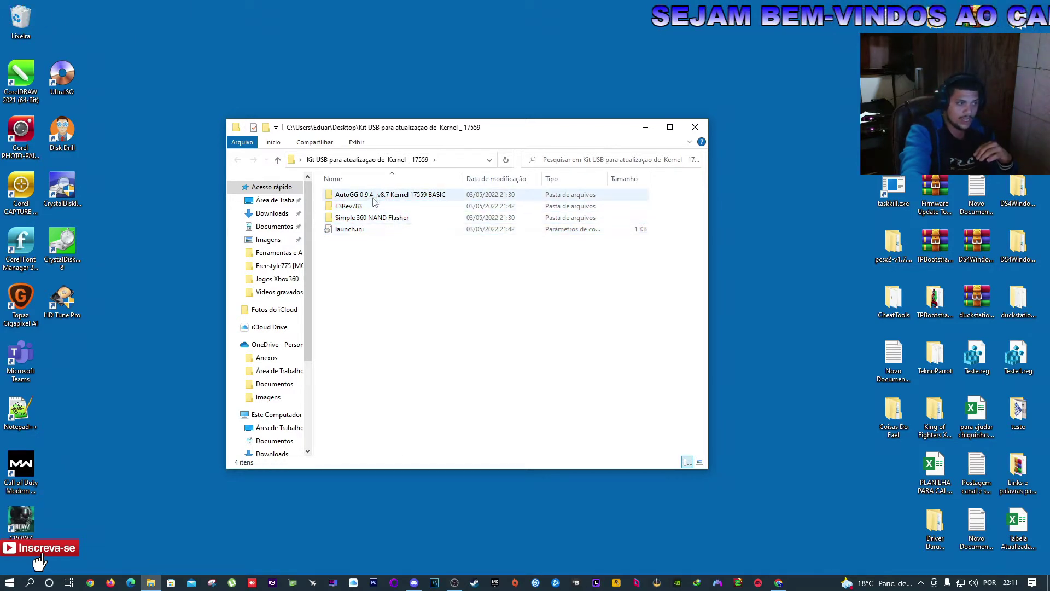
Move the inner AutoGG folder out of AutoGG 0.9.4 _v8.7 Kernel 17559 BASIC onto the desktop
right_click(363, 197)
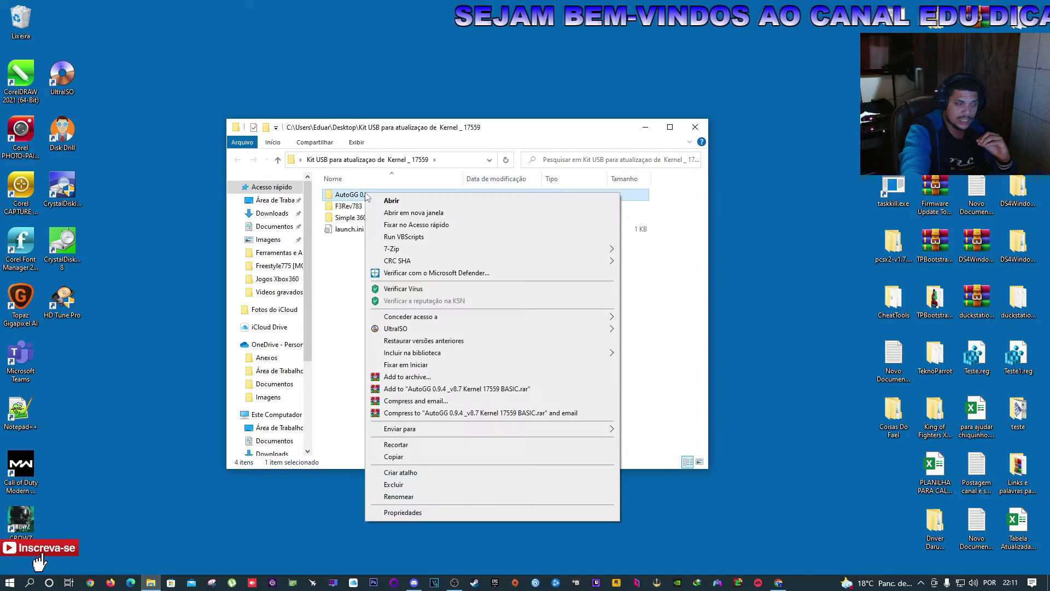
left_click(391, 200)
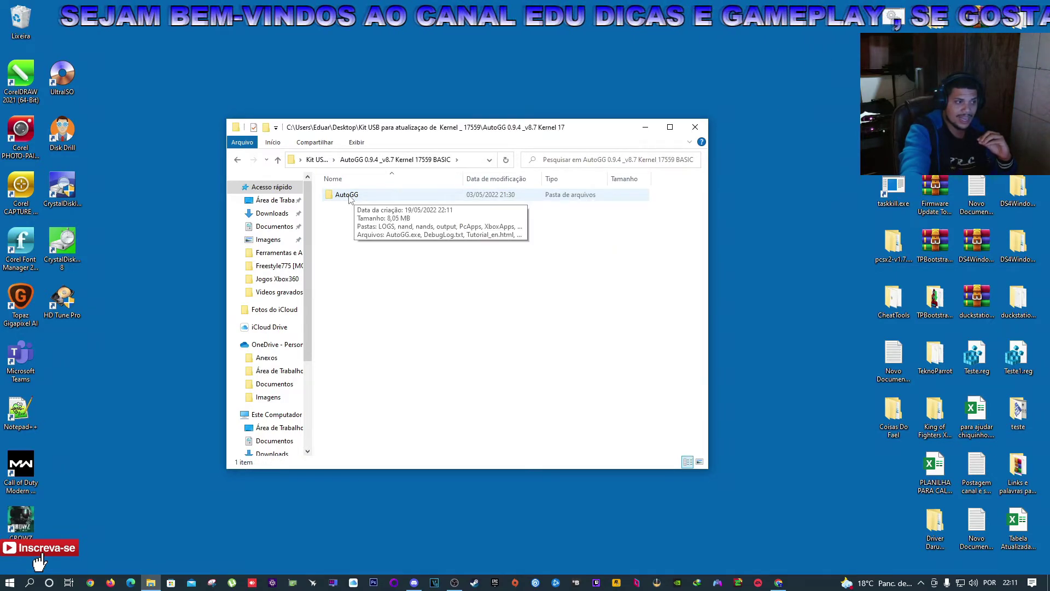
left_click(238, 162)
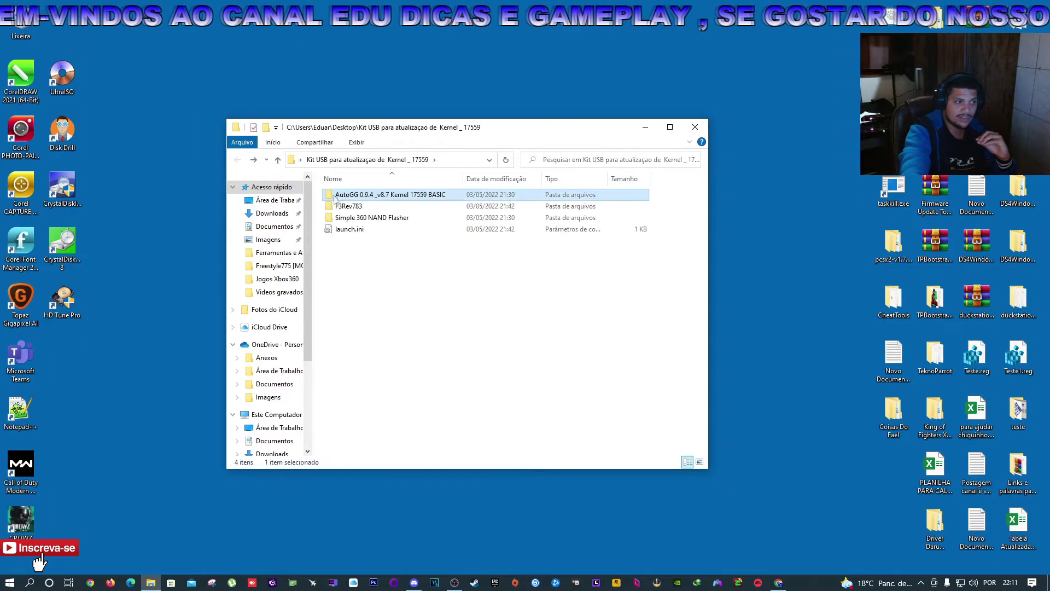
double_click(376, 195)
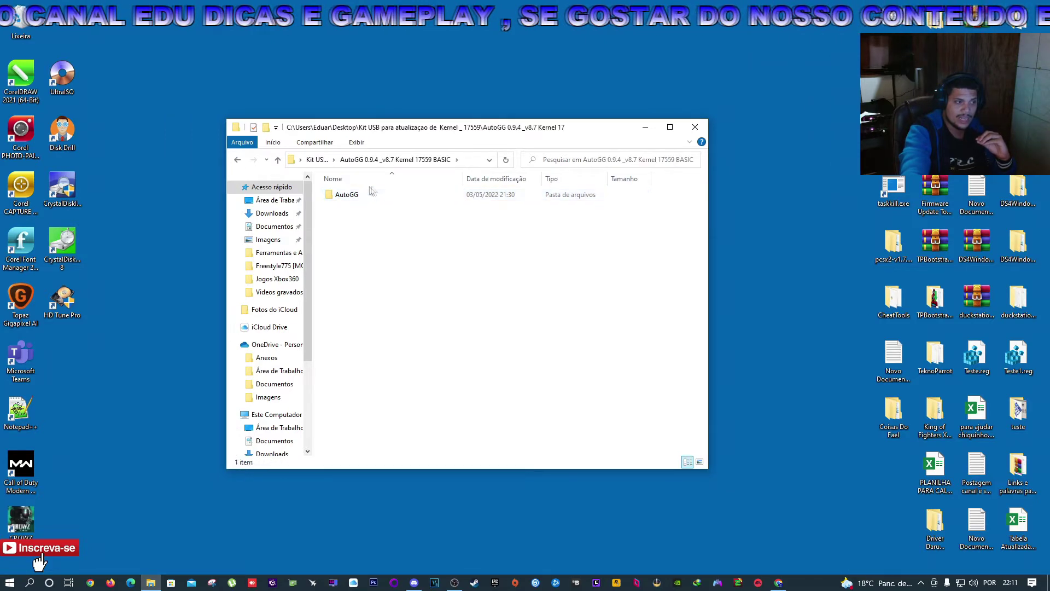
double_click(354, 201)
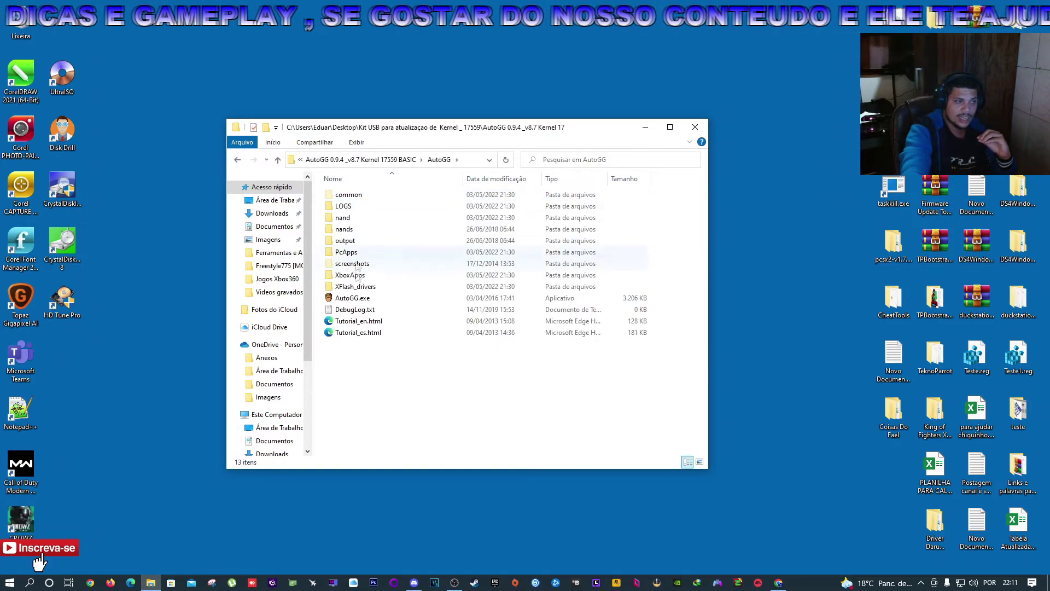
left_click(238, 160)
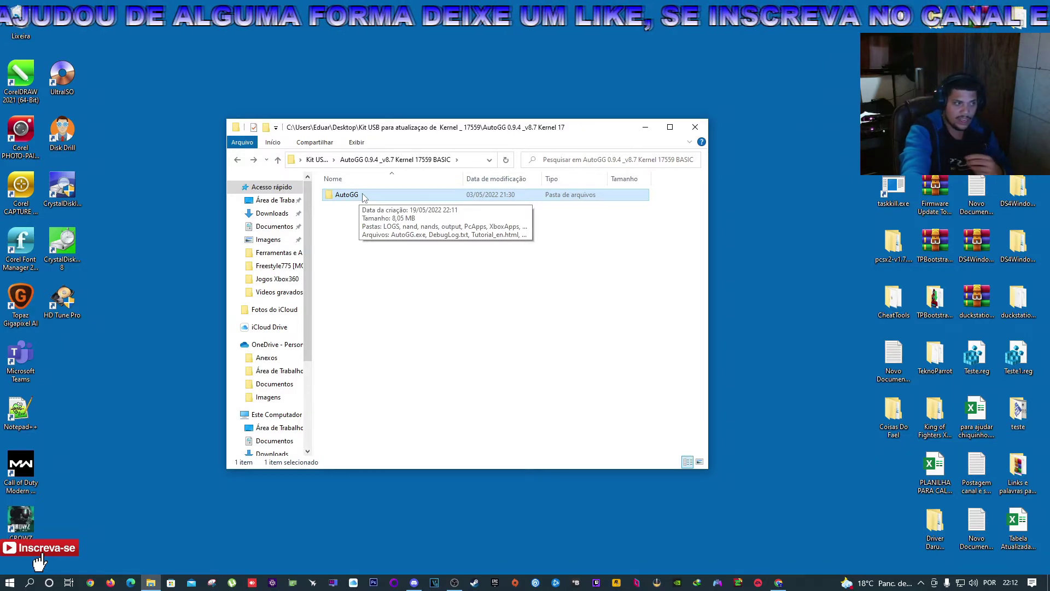
left_click_drag(364, 197, 158, 299)
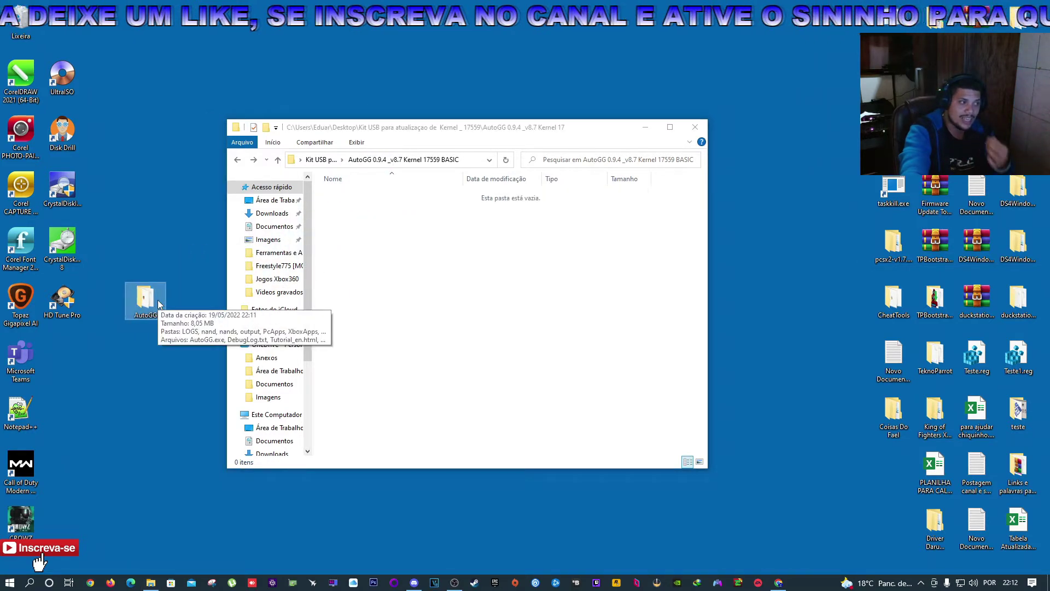
Delete the emptied AutoGG 0.9.4 _v8.7 Kernel 17559 BASIC folder from the Kit USB folder
left_click(237, 160)
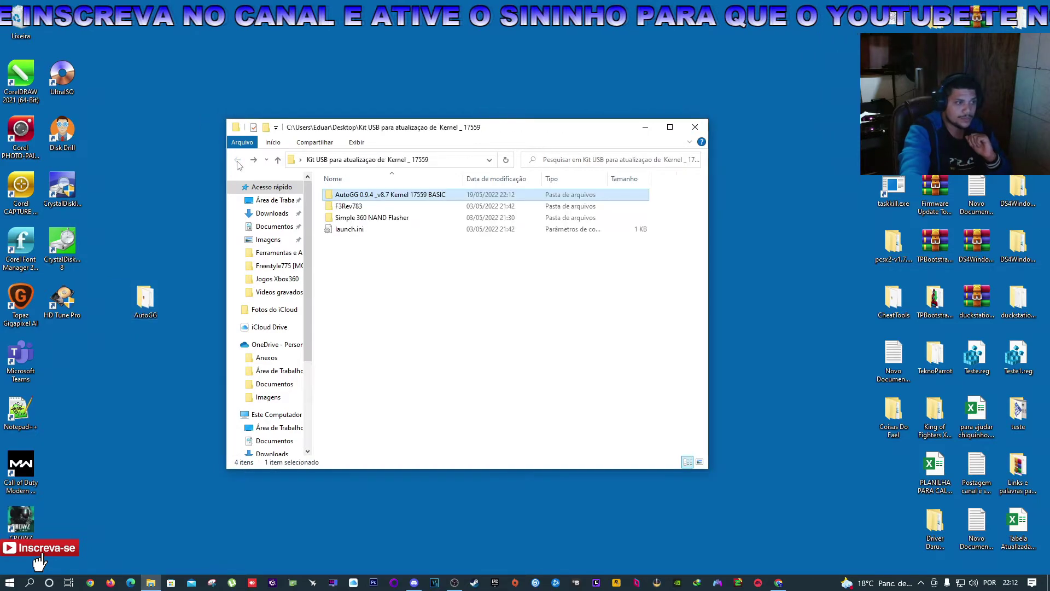
right_click(365, 197)
left_click(346, 320)
left_click(345, 320)
right_click(364, 193)
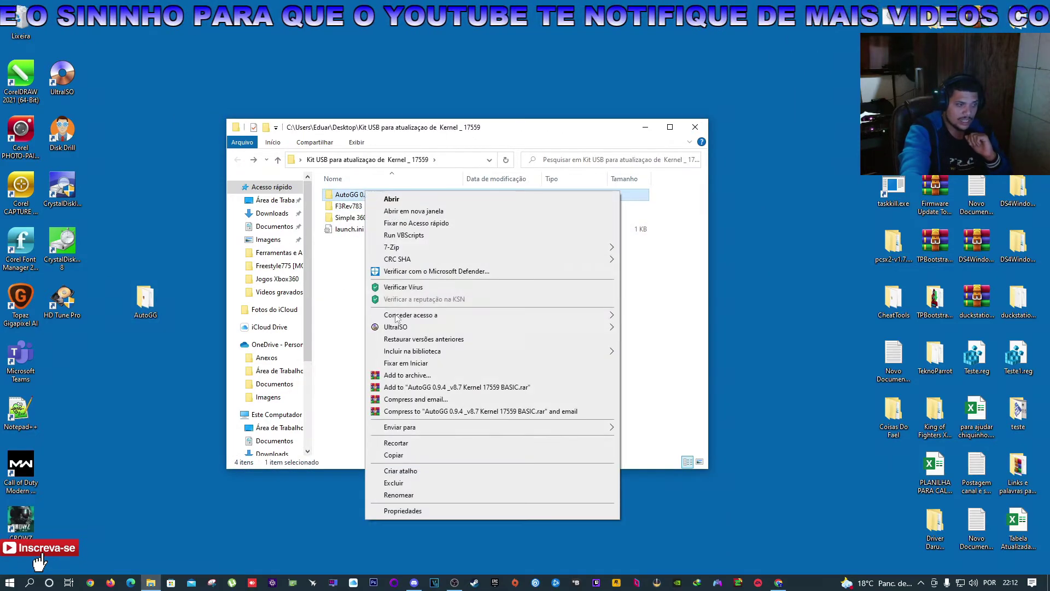
left_click(392, 483)
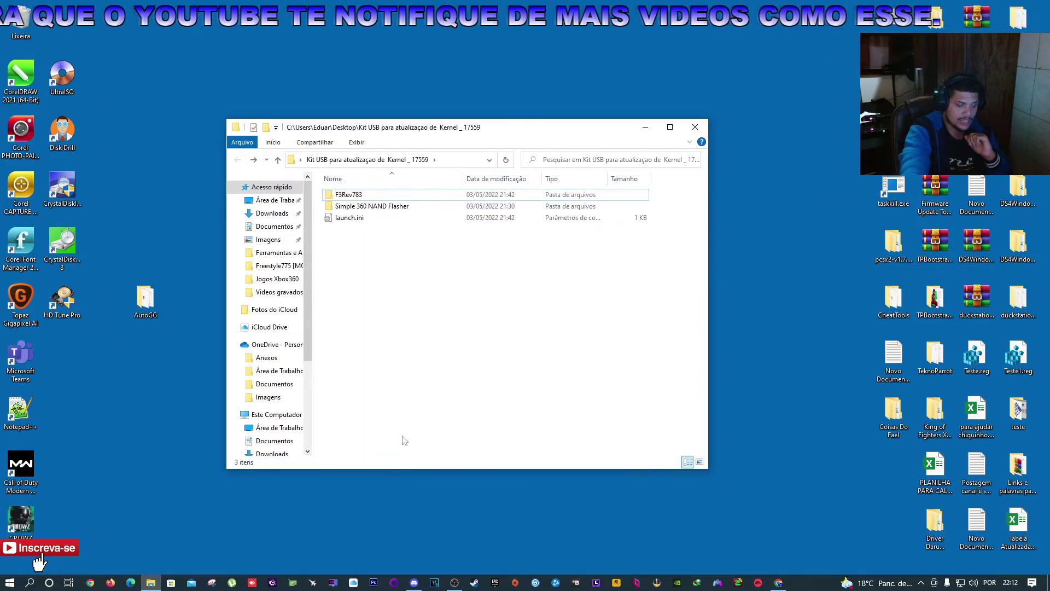
Close the Kit USB folder window and place the AutoGG folder below the HD Tune Pro shortcut on the desktop
left_click_drag(522, 135, 624, 133)
left_click(796, 131)
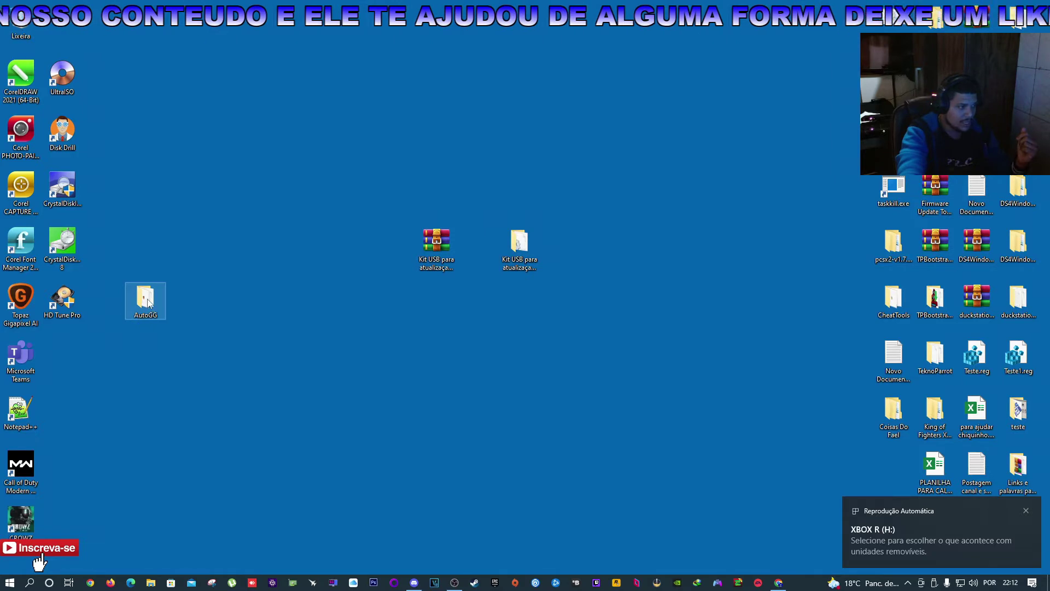
left_click_drag(148, 303, 70, 357)
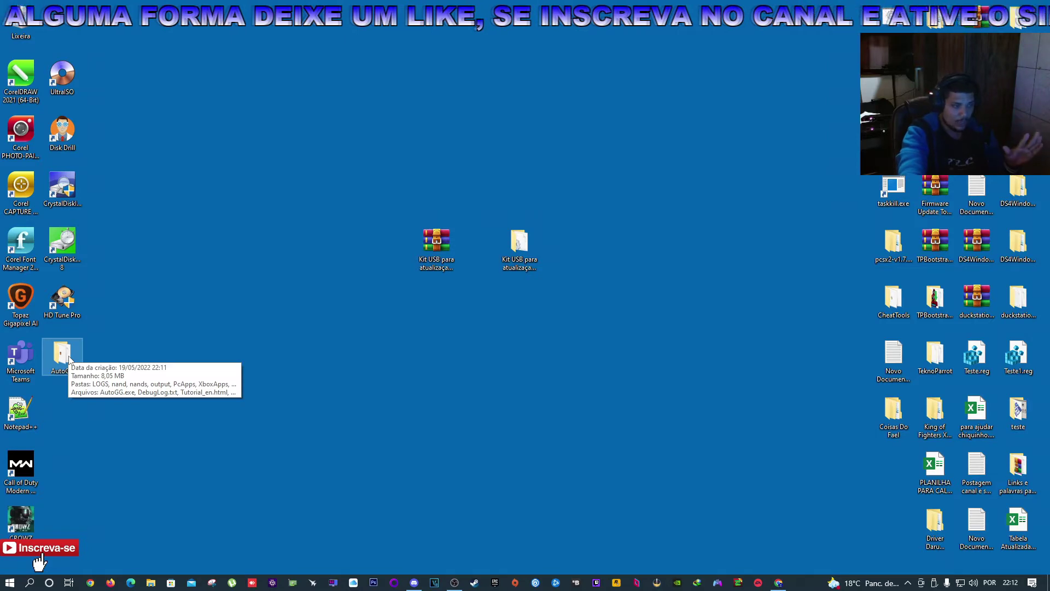
Open Este Computador in a new file explorer window and maximize it
left_click(152, 584)
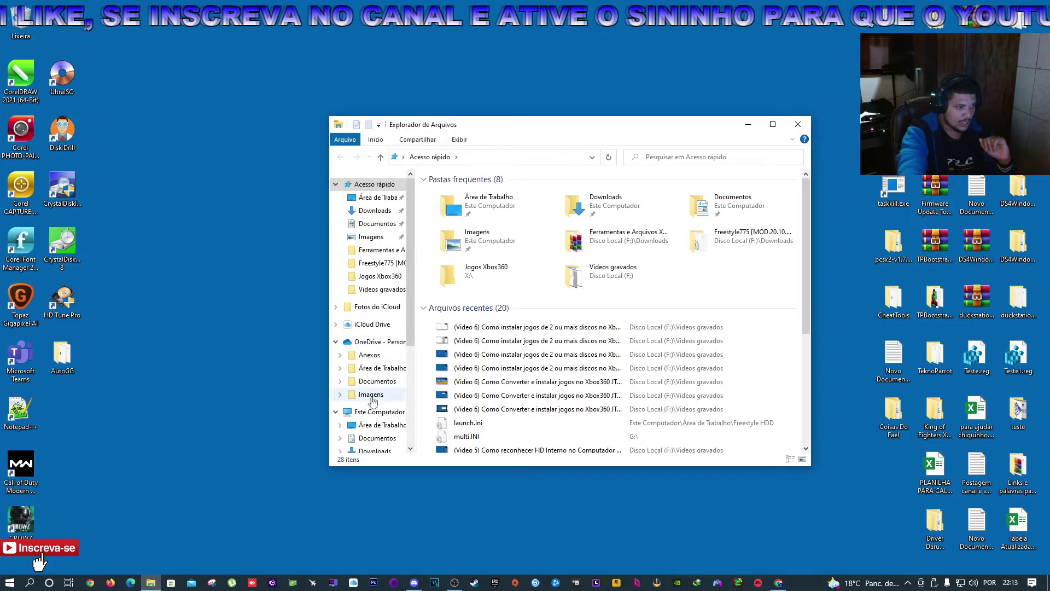
left_click(370, 413)
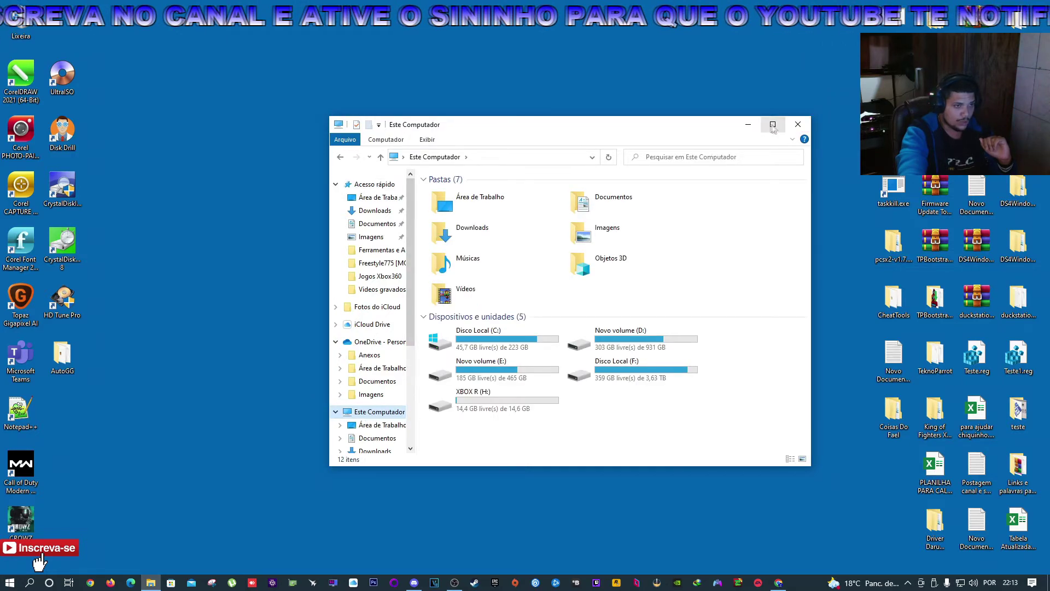
left_click(772, 125)
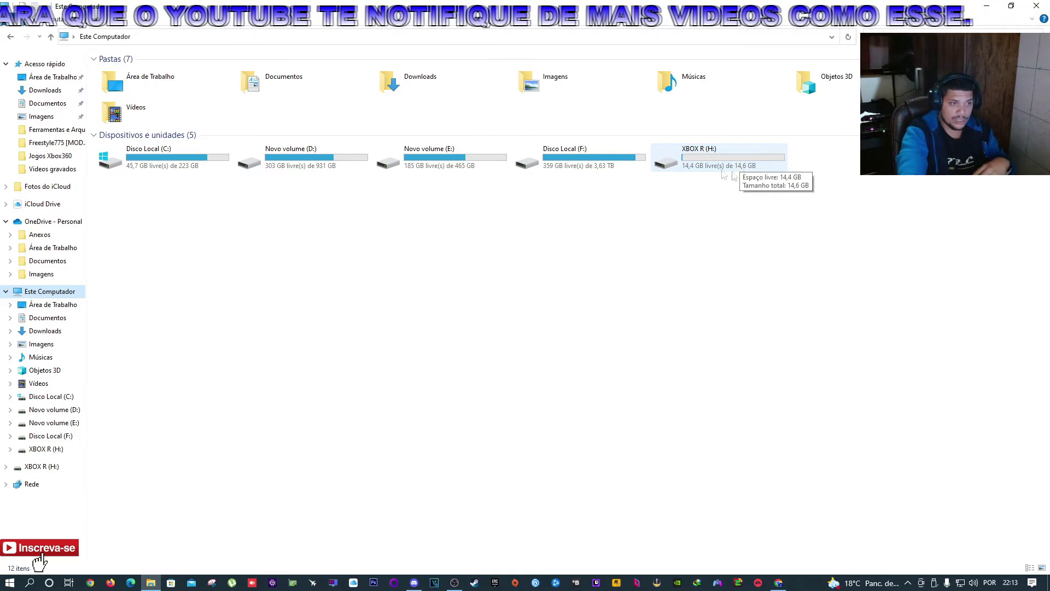
Quick-format the XBOX R (H:) USB drive as FAT32 with 8192-byte allocation units and the volume label XBOX R
right_click(726, 157)
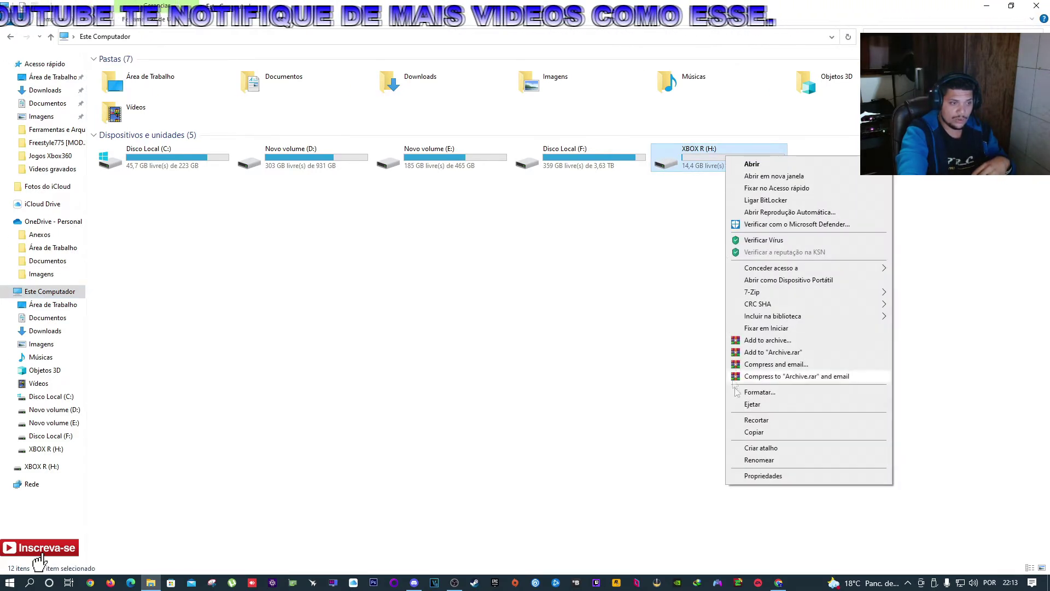
left_click(764, 394)
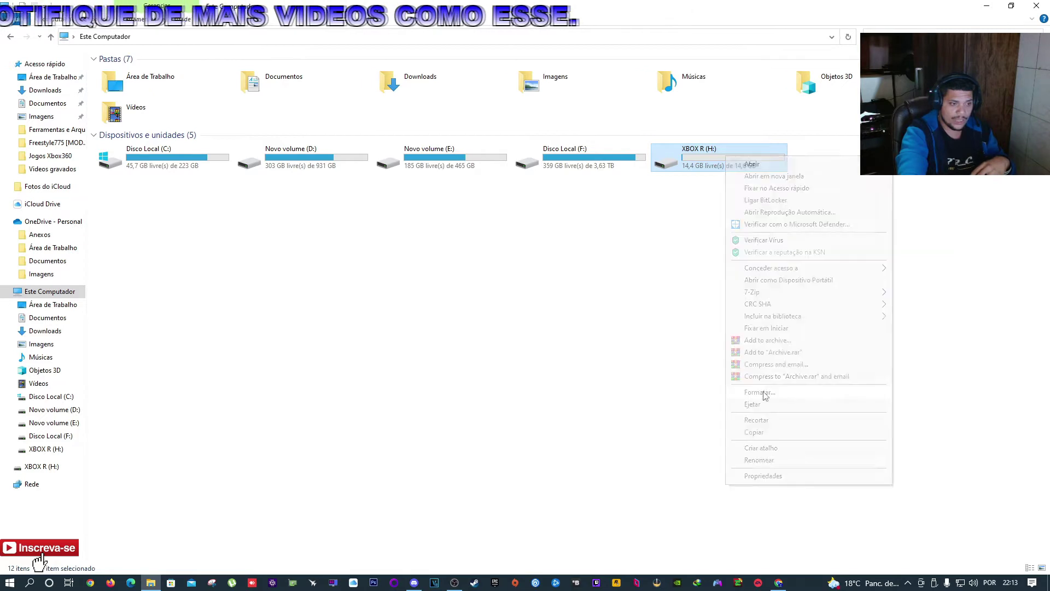
left_click_drag(147, 114, 524, 205)
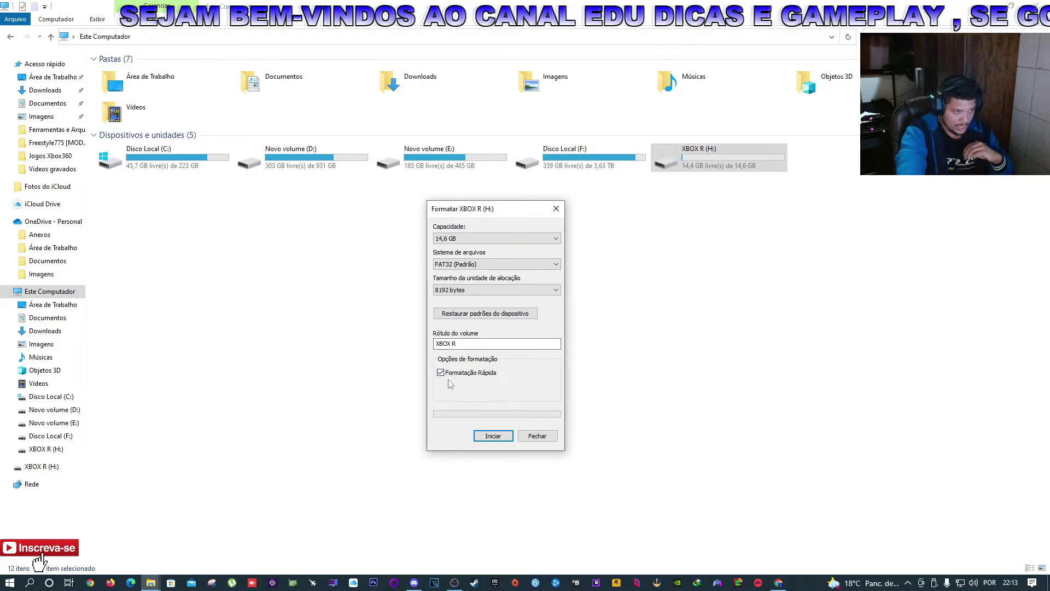
left_click(486, 438)
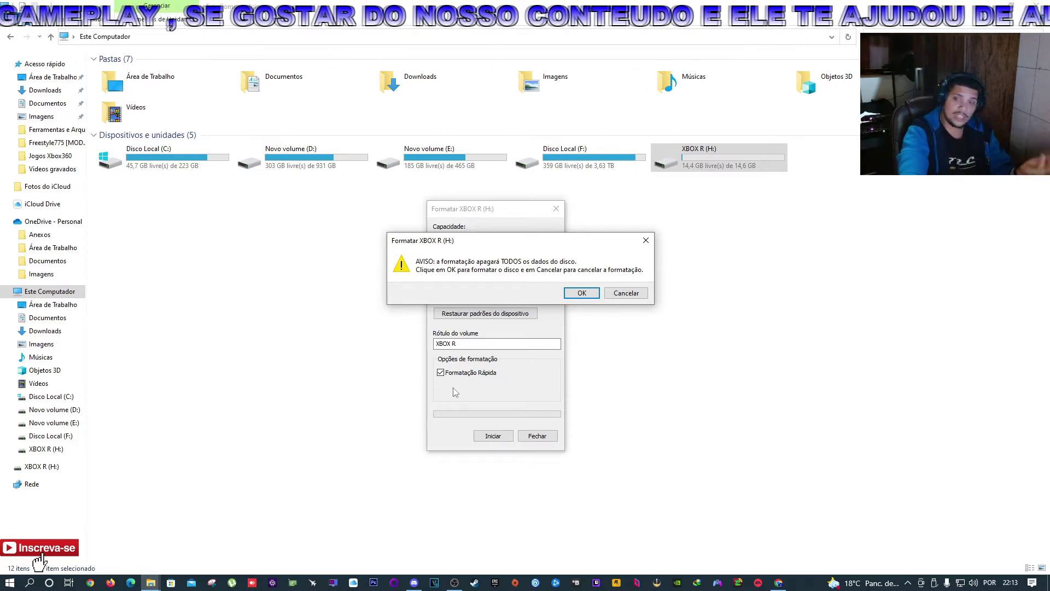
left_click(582, 294)
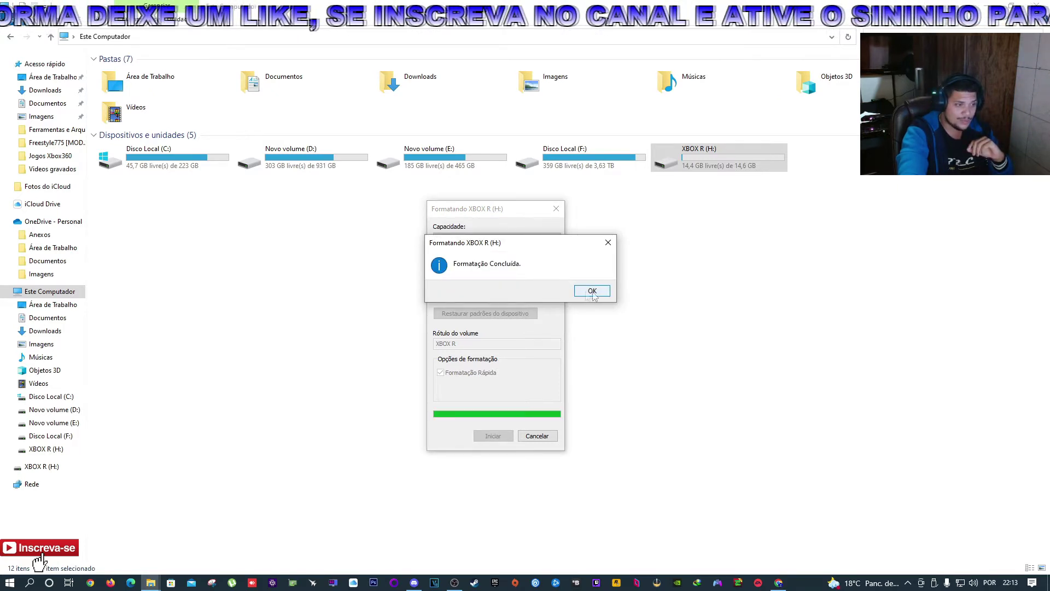
left_click(592, 290)
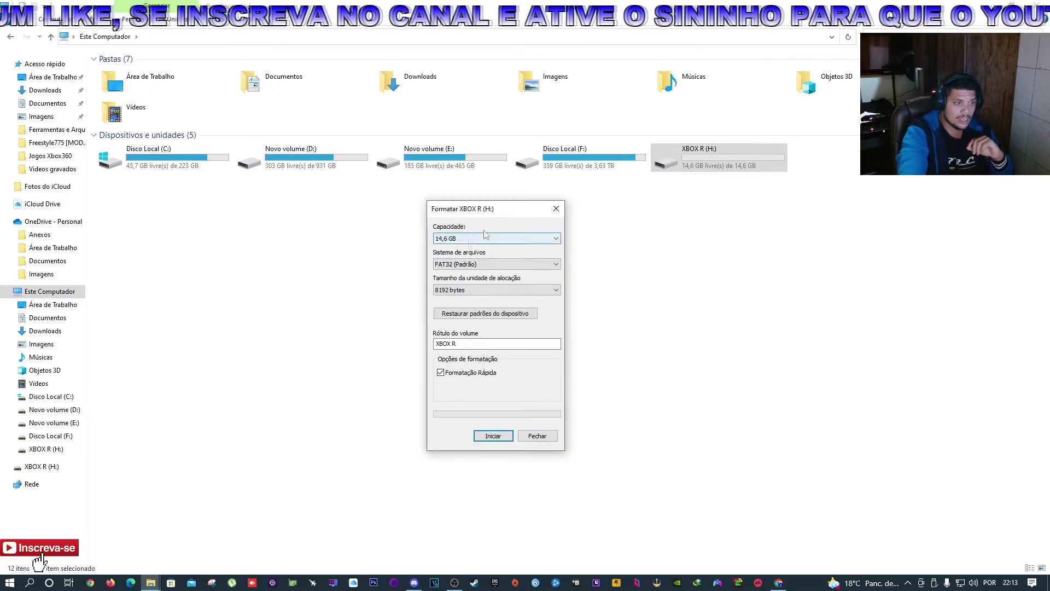
left_click(530, 438)
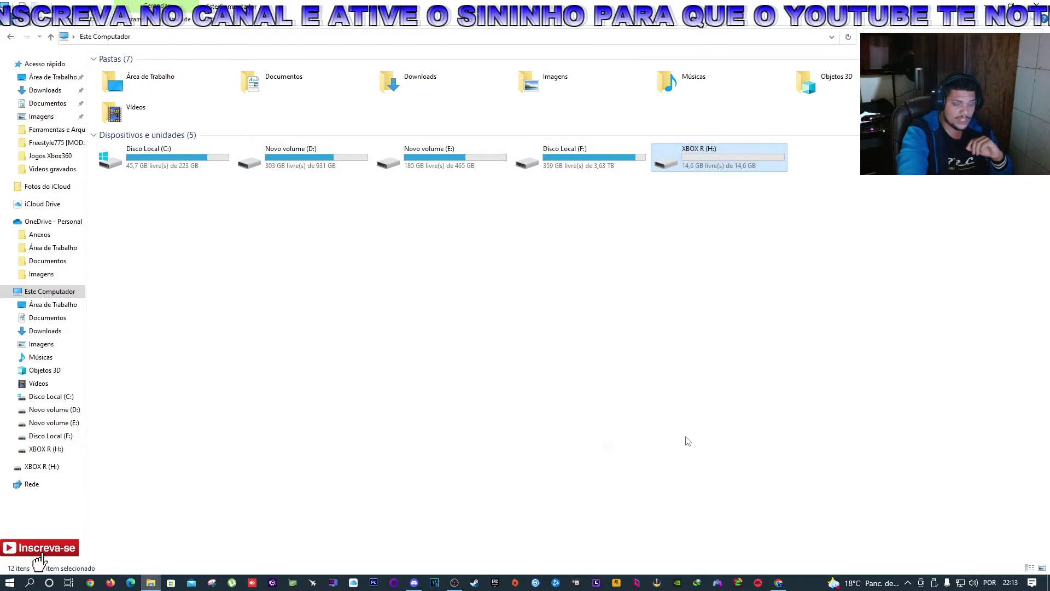
Check the contents of the XBOX R (H:) drive, return to Este Computador and dock its window to the right half of the desktop
double_click(752, 166)
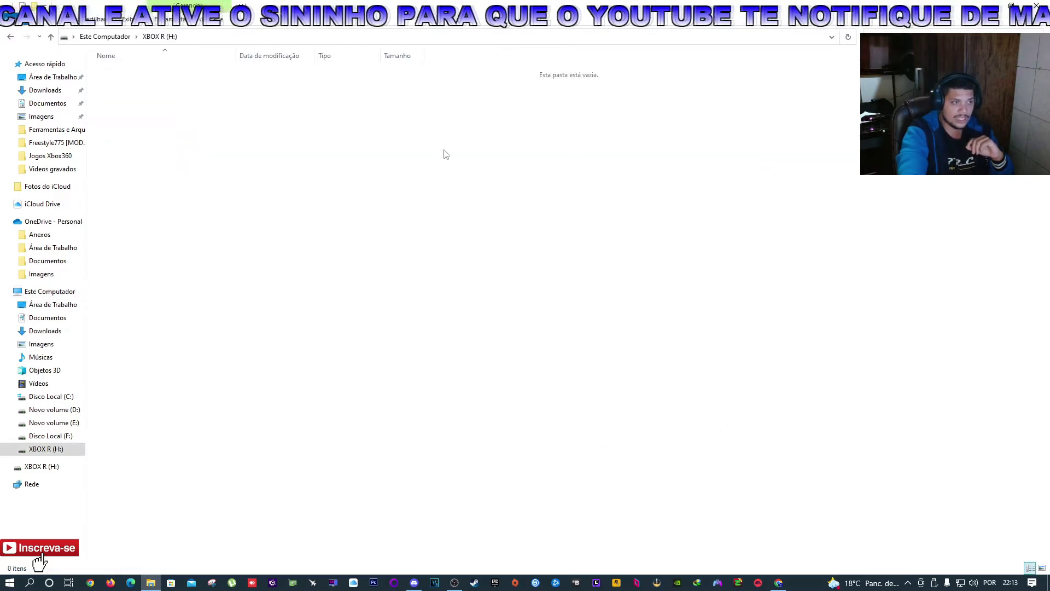
left_click(11, 38)
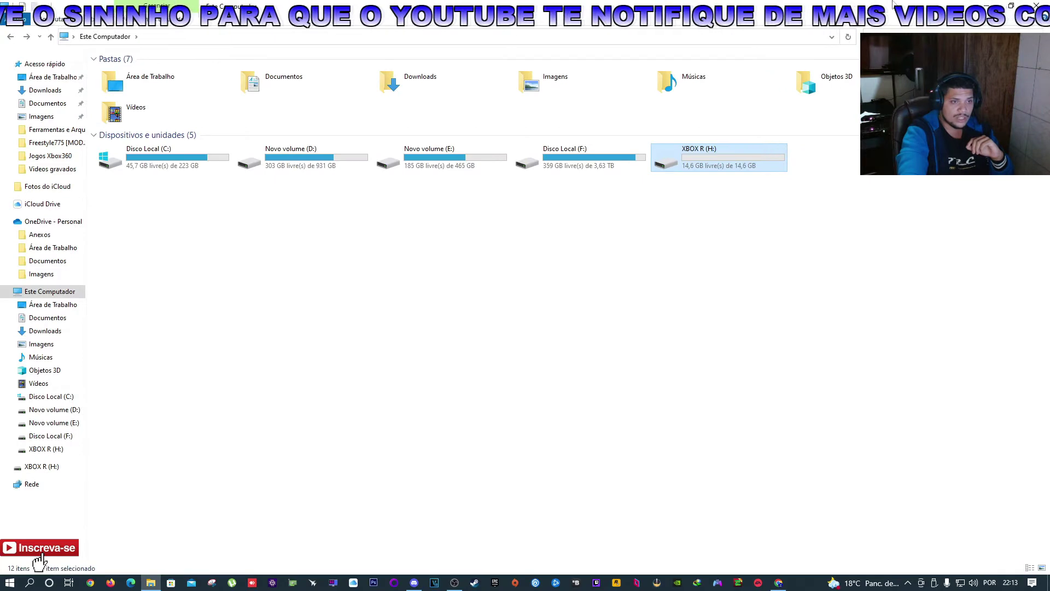
left_click(1011, 6)
left_click(804, 128)
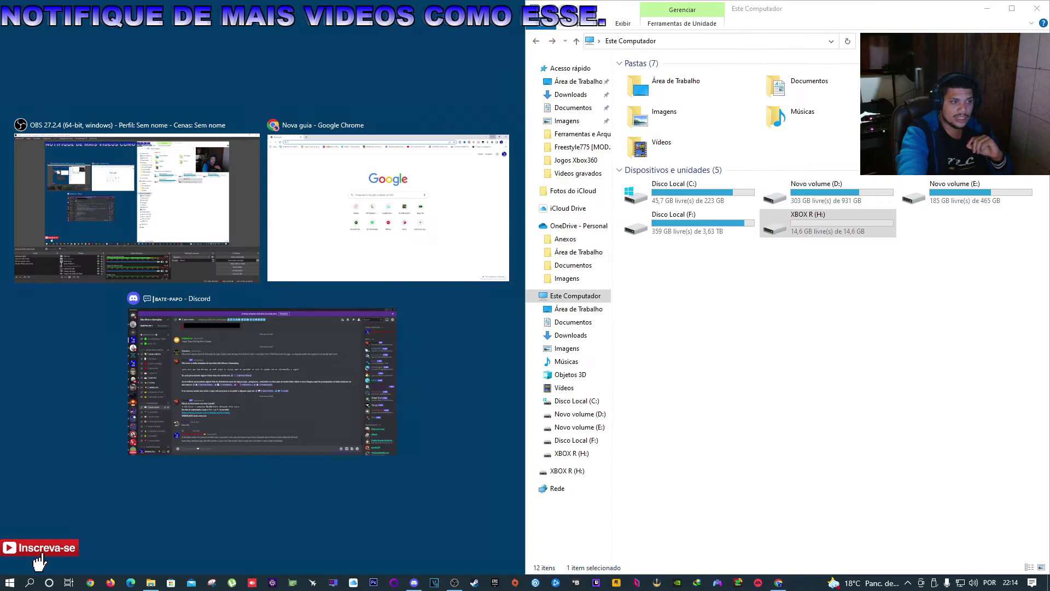
Move the Kit USB folder to the other side of its archive, open it and dock its window to the left half of the desktop
left_click(504, 362)
left_click_drag(506, 254, 302, 263)
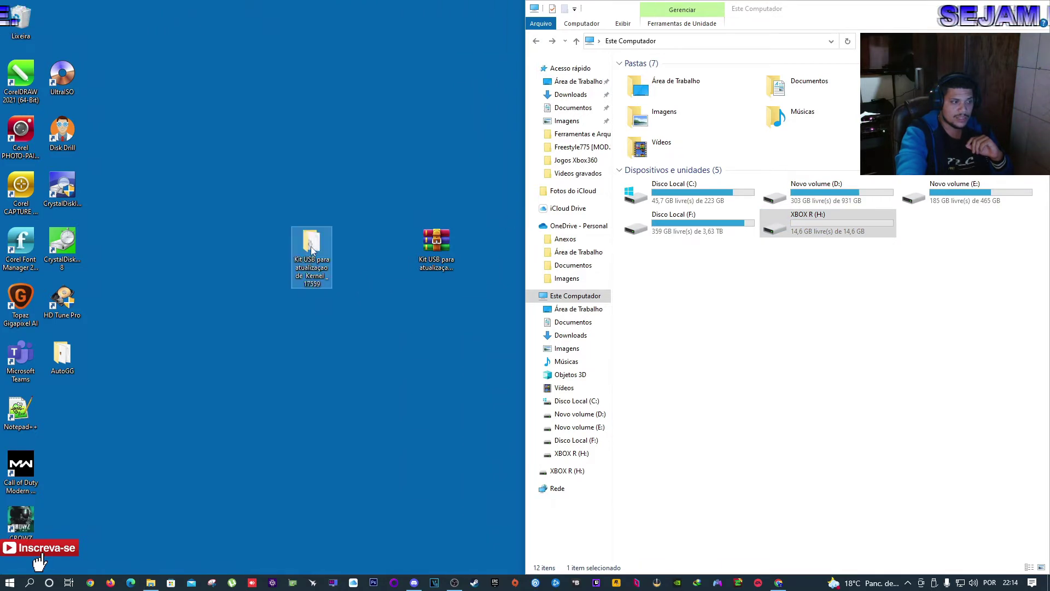
double_click(312, 250)
left_click_drag(621, 147, 2, 148)
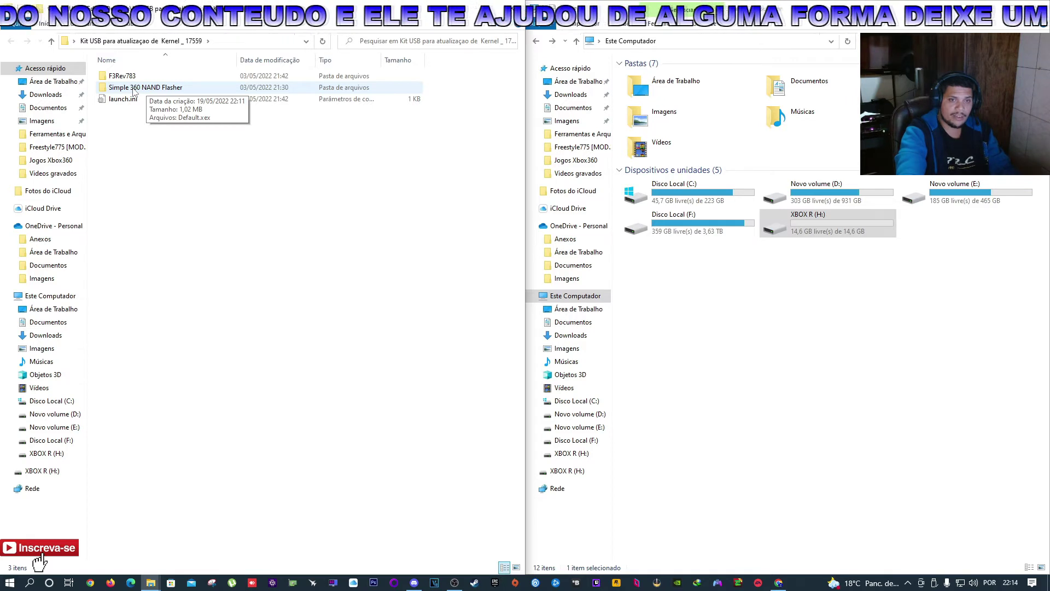
Copy F3Rev783, Simple 360 NAND Flasher and launch.ini from the kit folder to the root of XBOX R (H:) and close both windows
left_click_drag(129, 133, 142, 92)
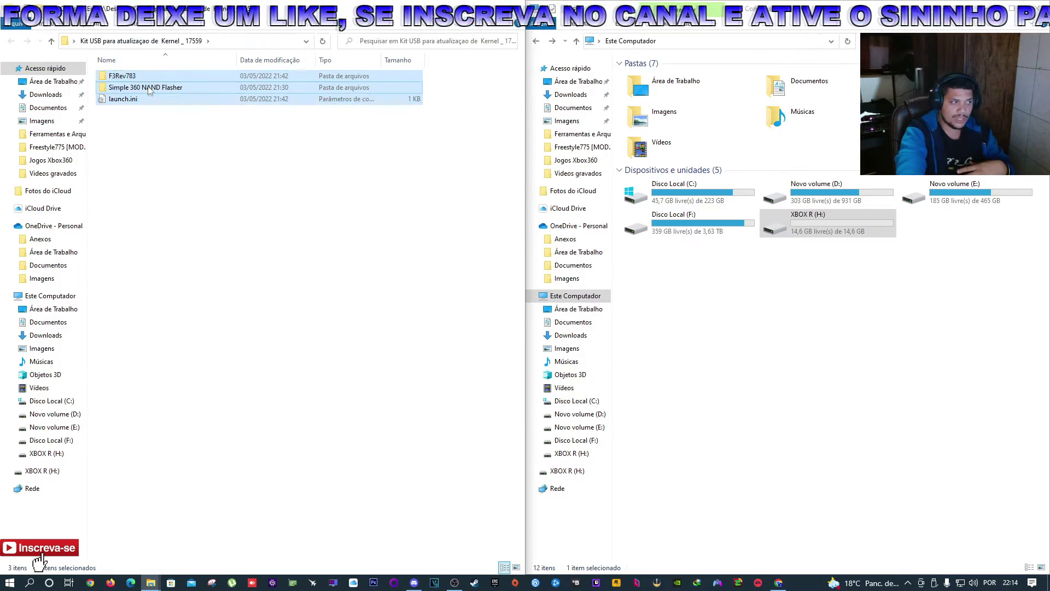
right_click(149, 89)
left_click(176, 290)
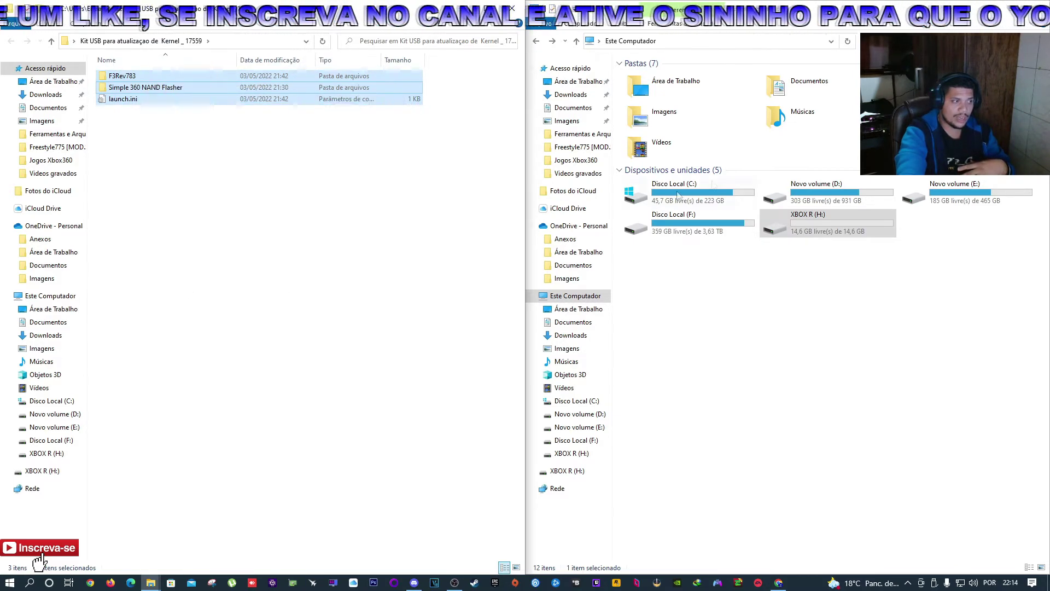
left_click(829, 223)
double_click(829, 223)
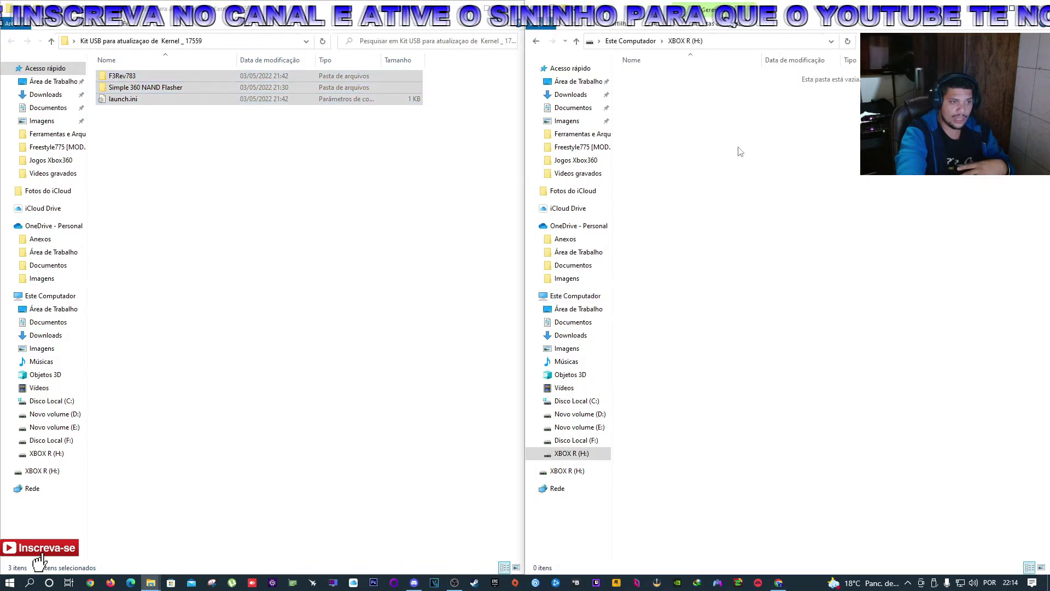
right_click(737, 147)
left_click(764, 223)
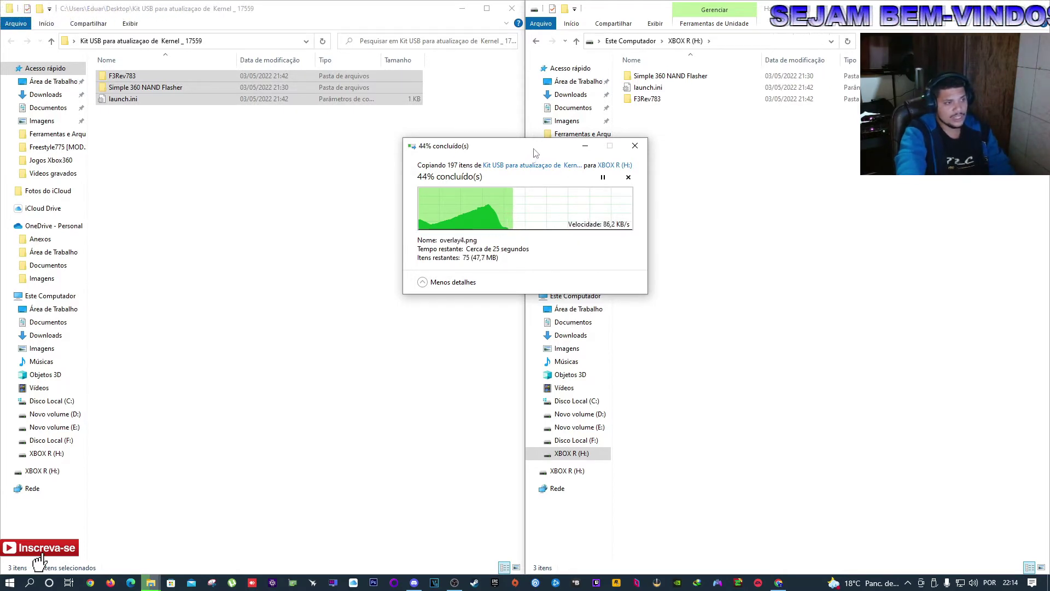
left_click_drag(535, 152, 544, 227)
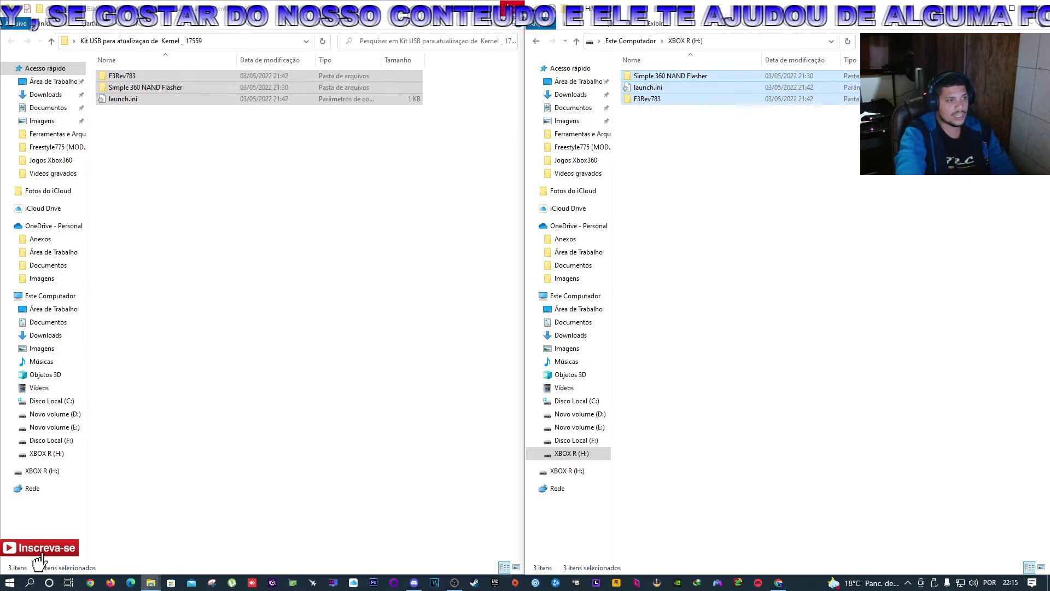
left_click(512, 6)
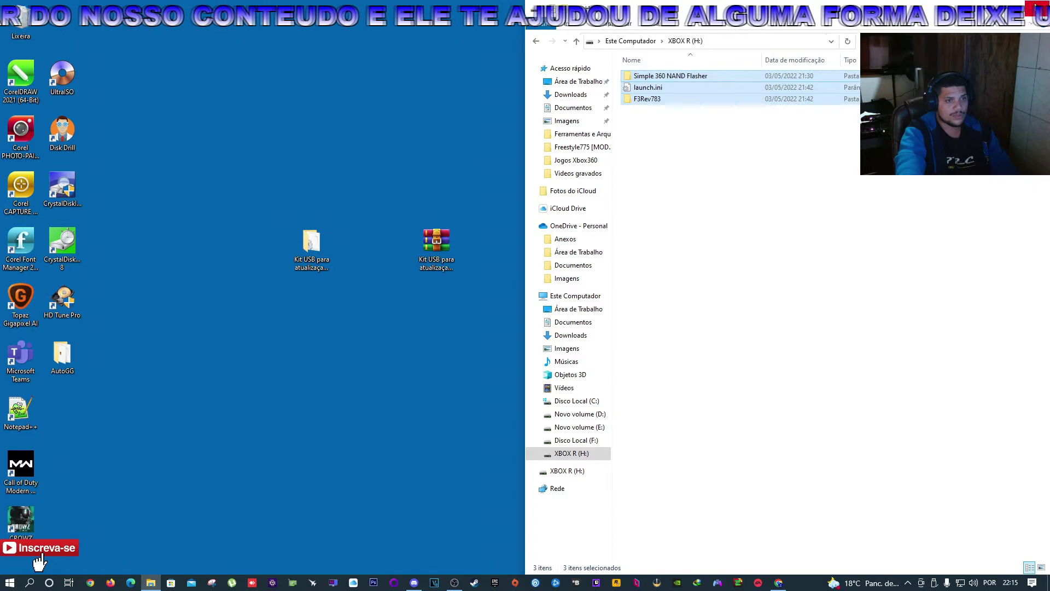
left_click(1035, 6)
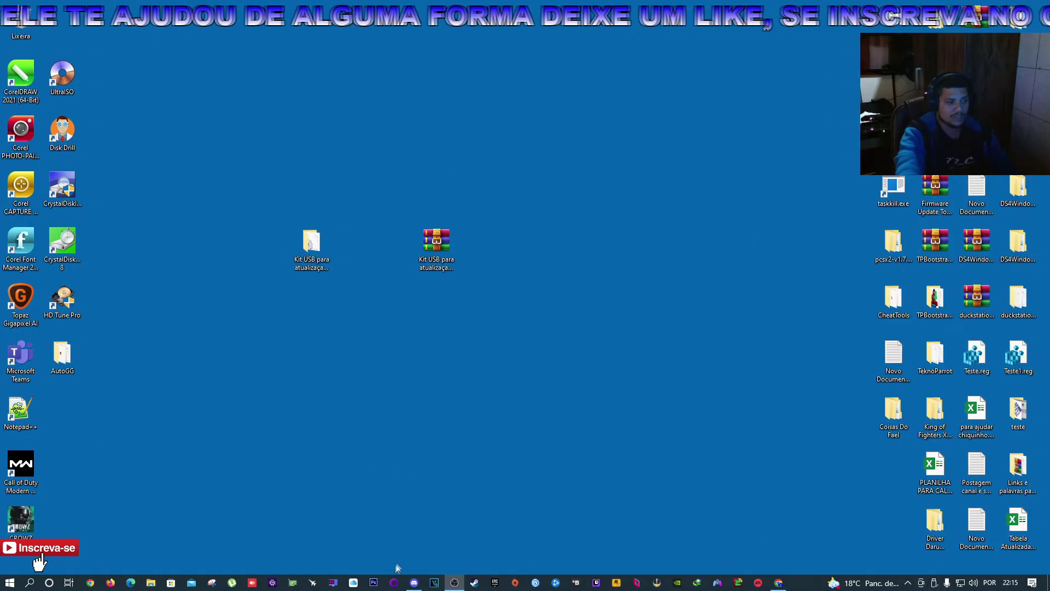
Check the contents of the XBOX R (H:) drive in a new file explorer window, close it and safely eject the drive
left_click(151, 583)
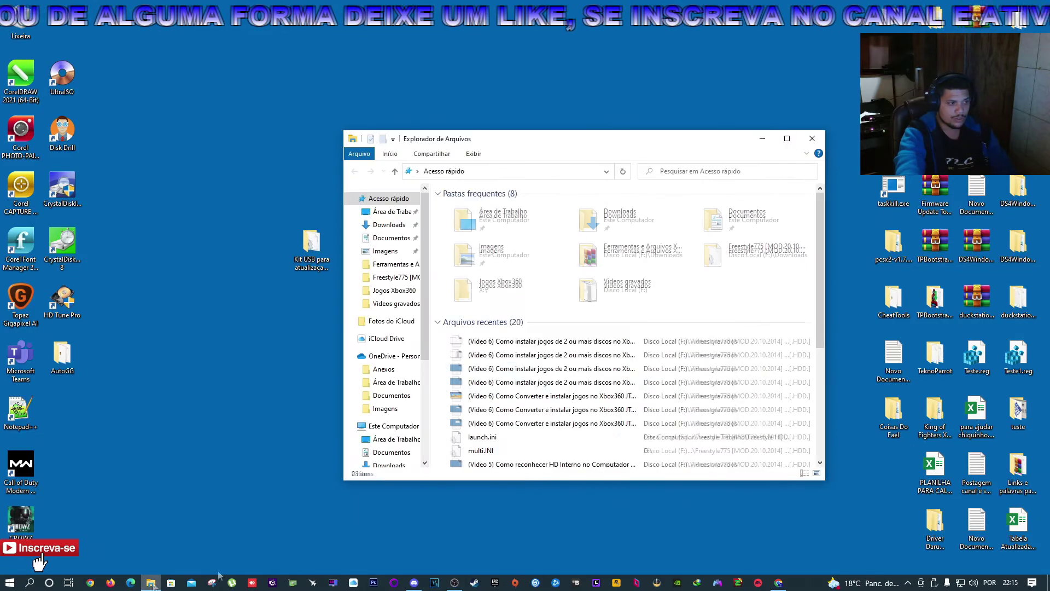
left_click(384, 427)
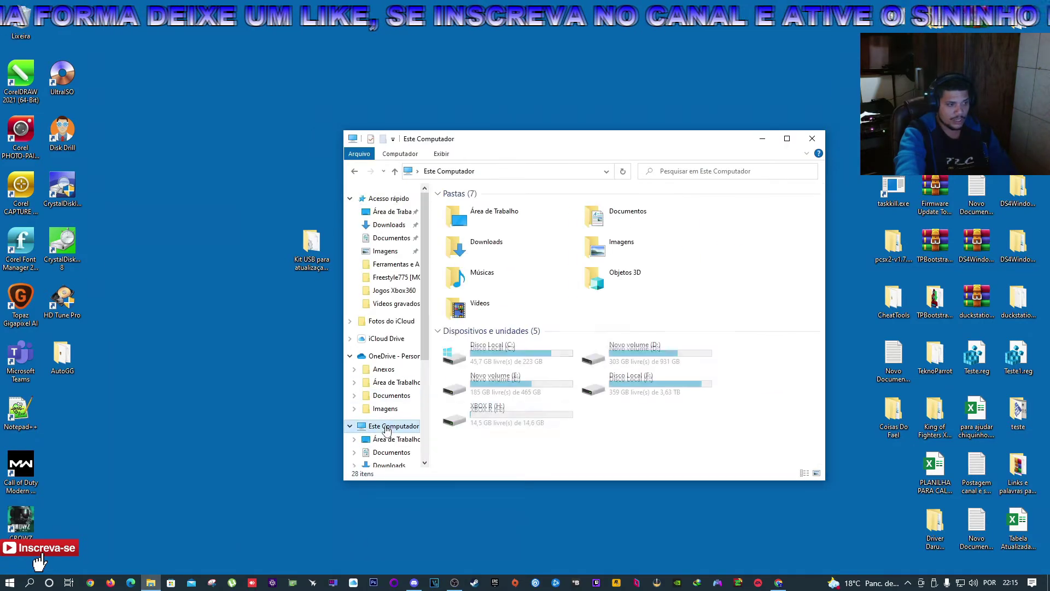
double_click(500, 419)
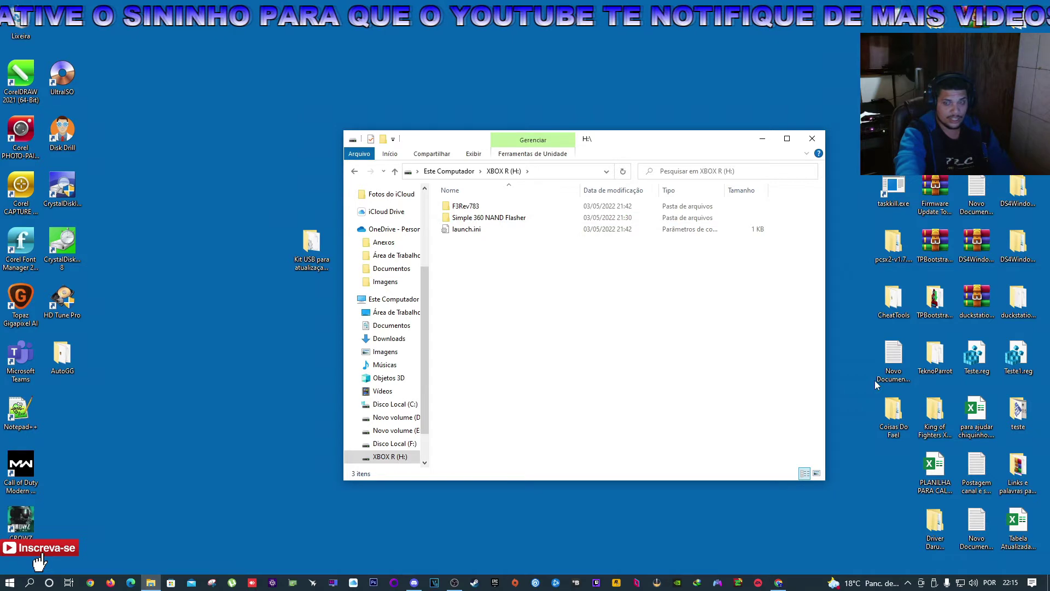
left_click(812, 138)
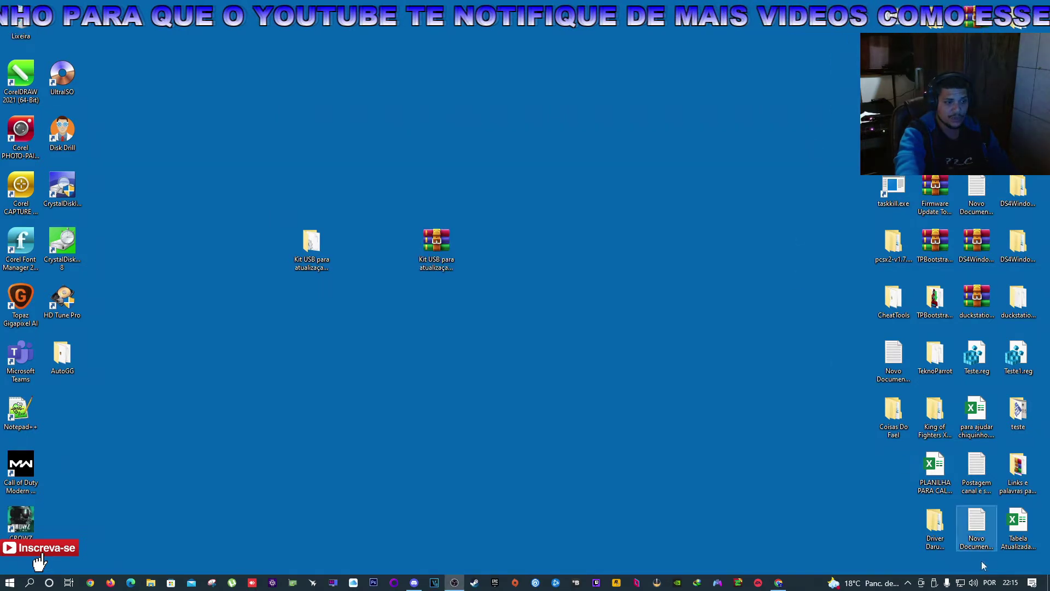
left_click(934, 583)
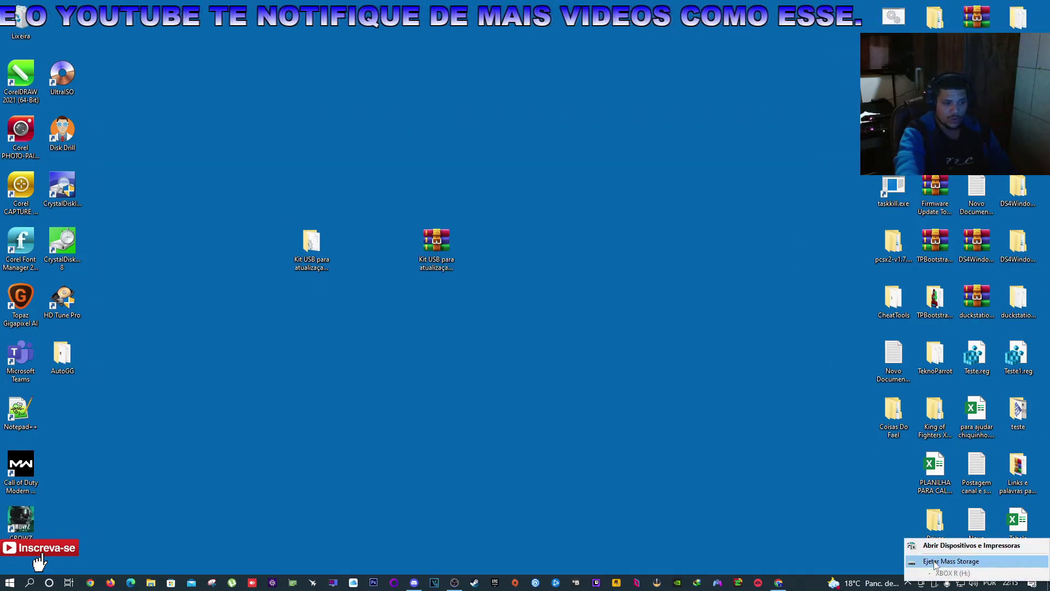
left_click(935, 561)
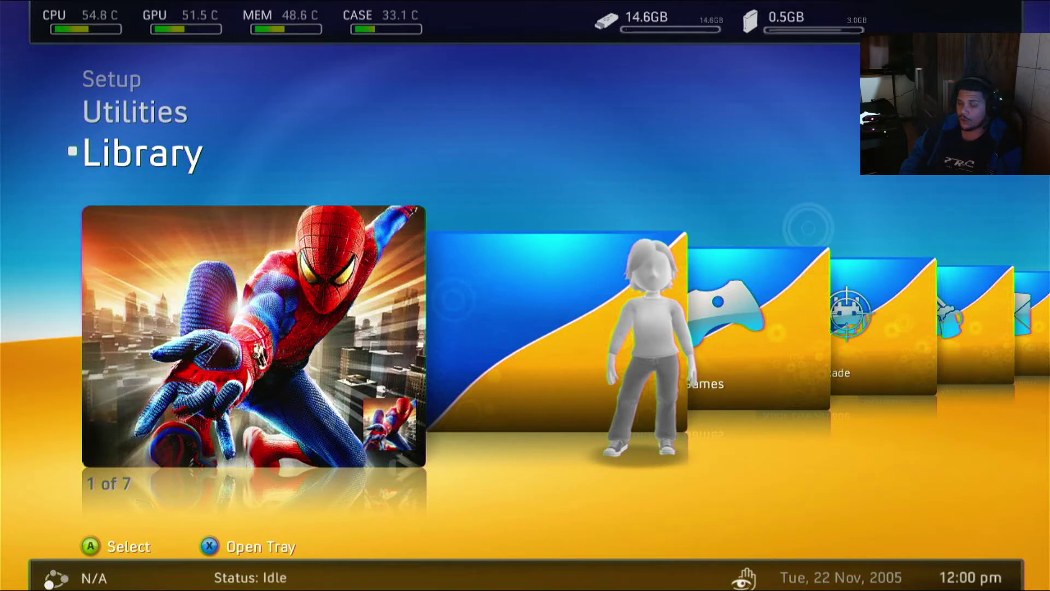
Look through the Settings categories under Setup on the Xbox 360 dashboard, down to Plugin Settings, and go back
key("Up")
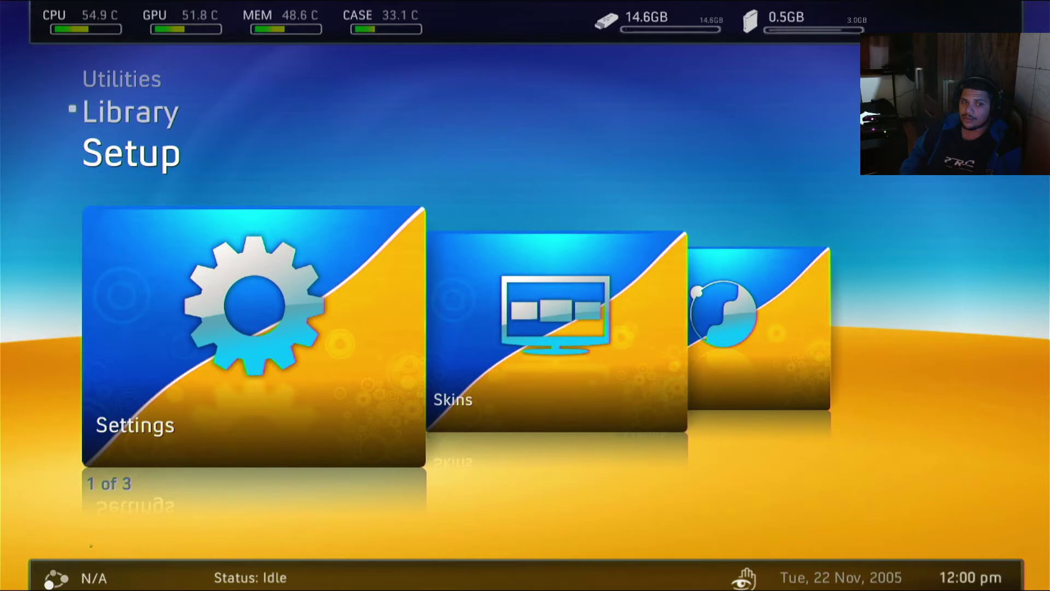
key("Return")
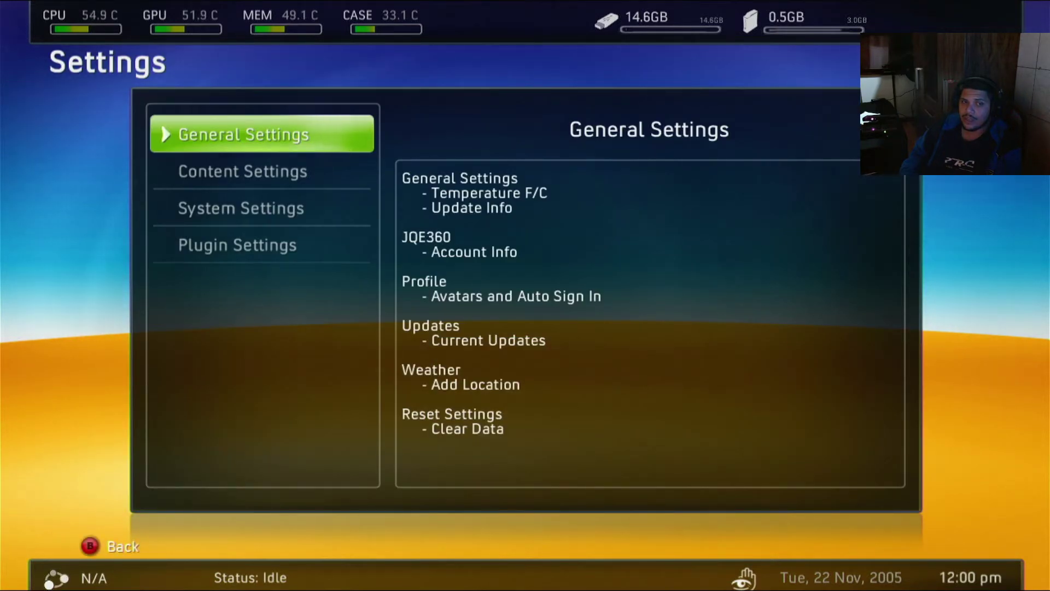
key("Down")
key("Down")
key("Down")
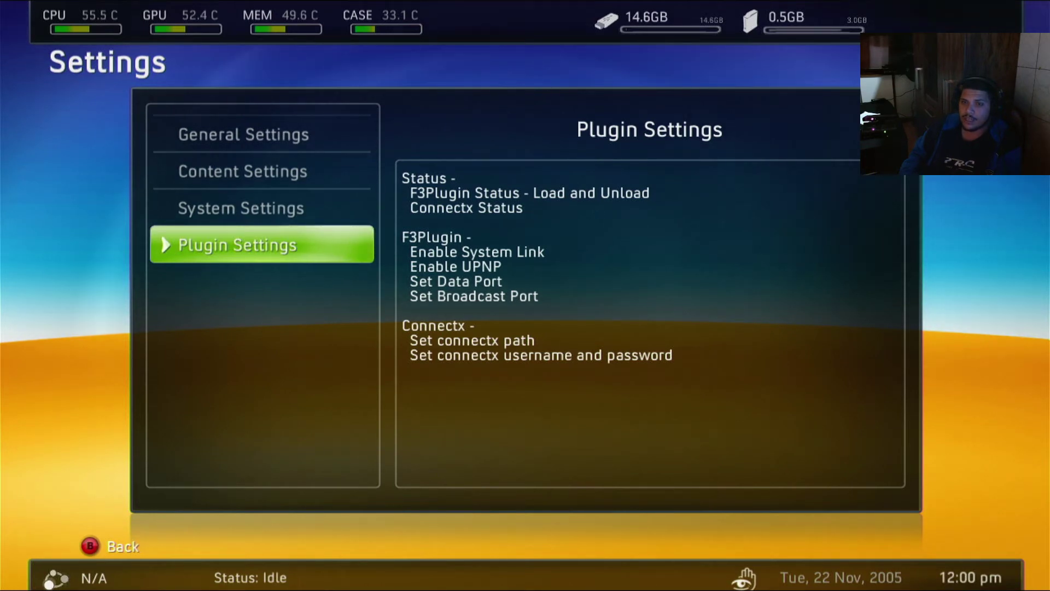
key("Escape")
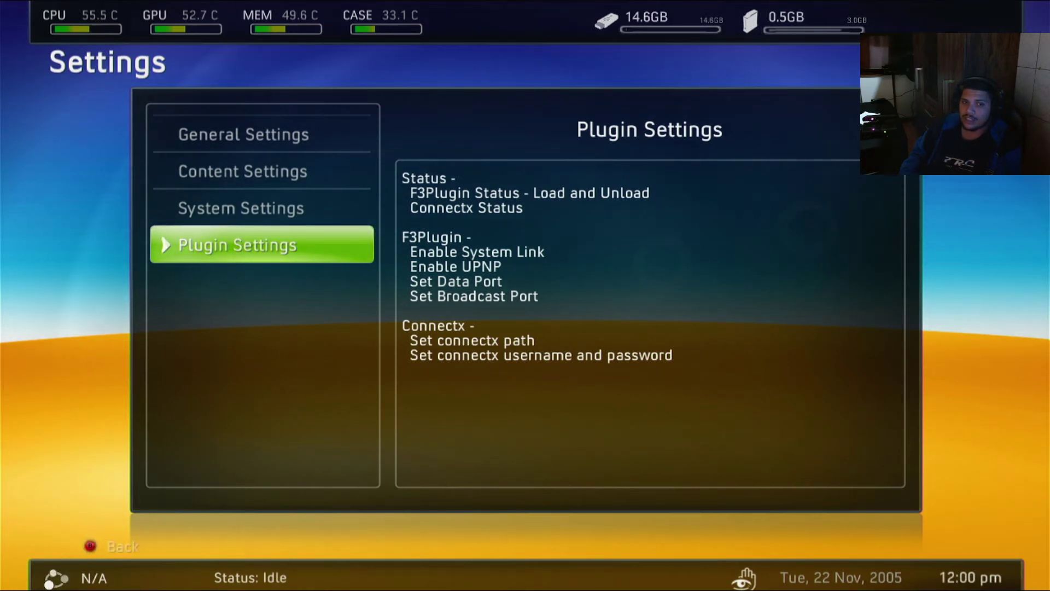
Open the File Manager from Utilities and browse to the contents of the Usb0: device
key("Down")
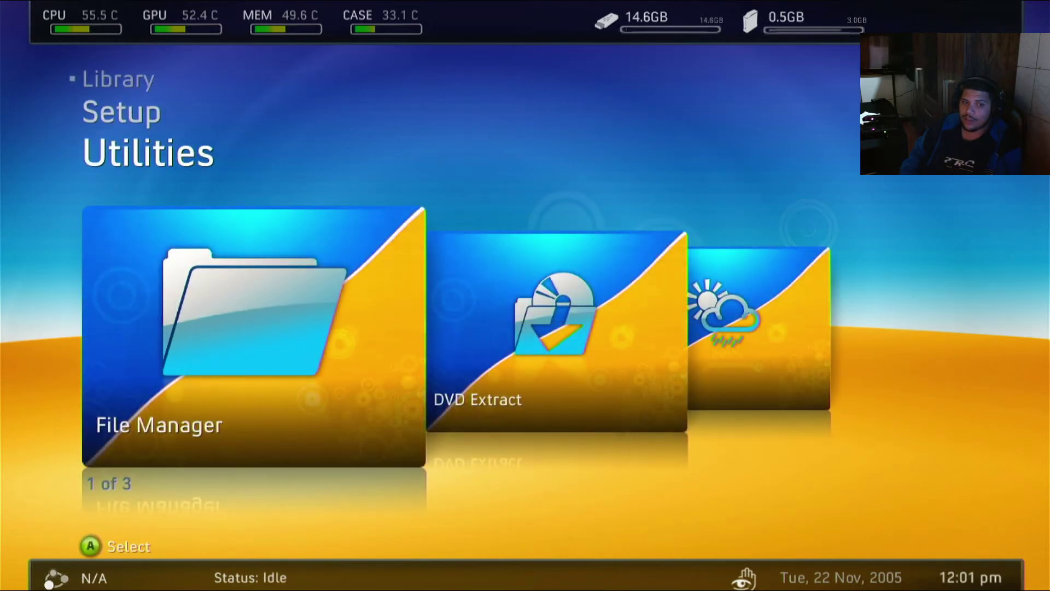
key("Return")
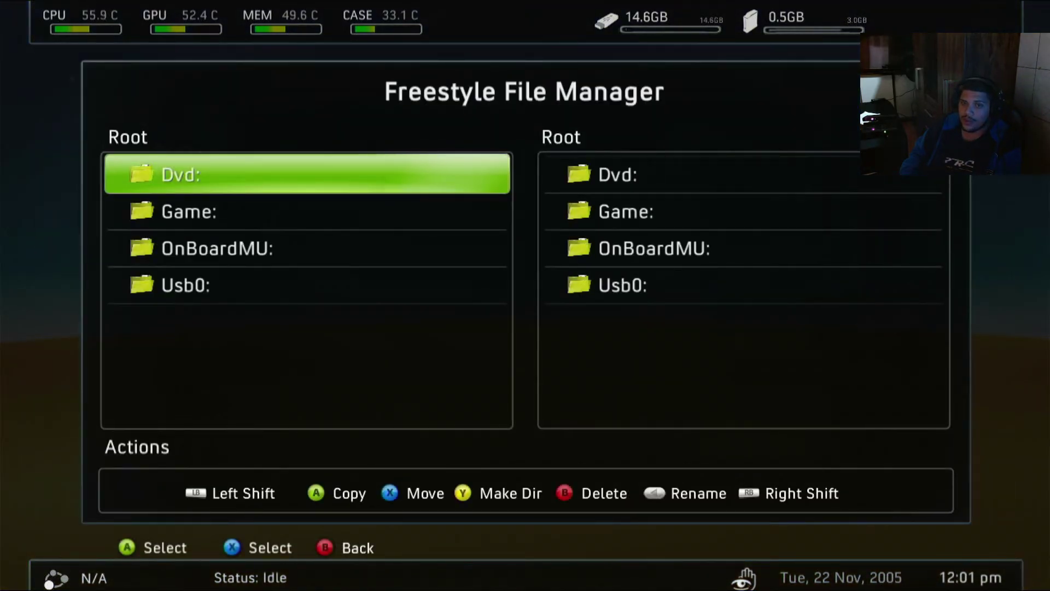
key("Down")
key("Down")
key("Down")
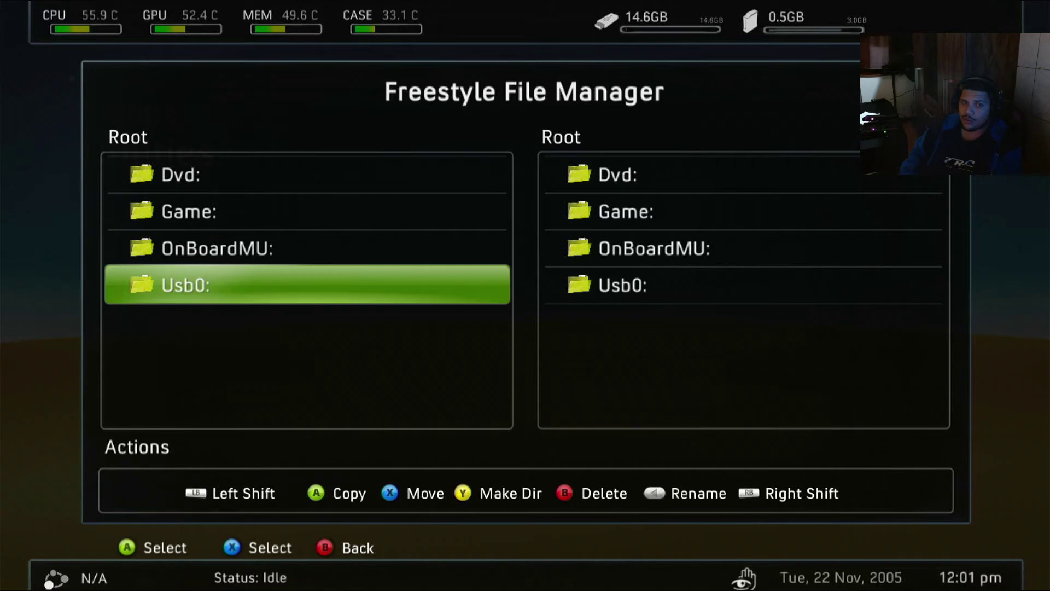
key("Up")
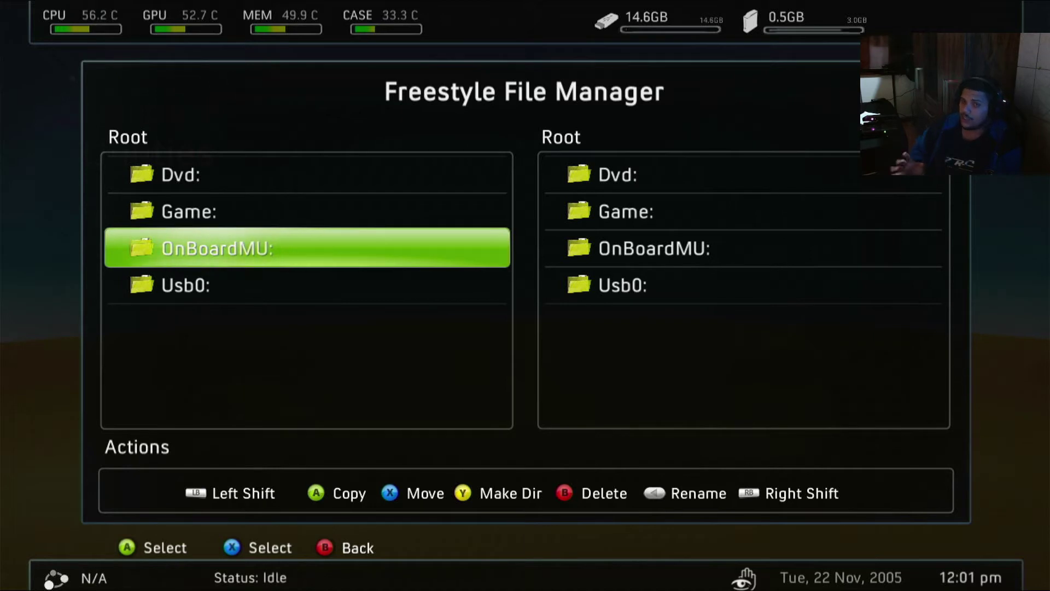
key("Down")
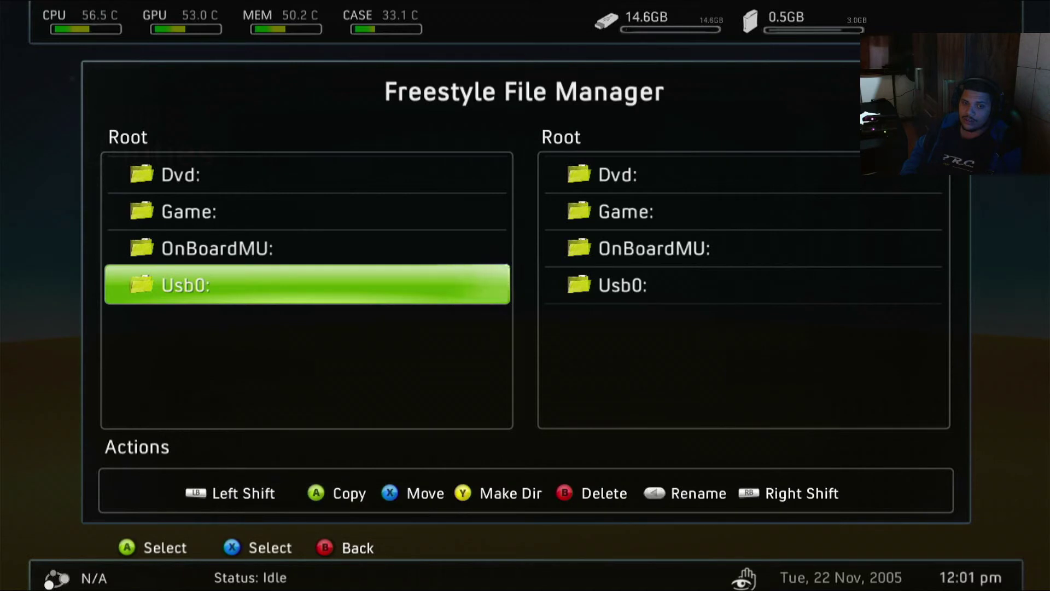
key("Return")
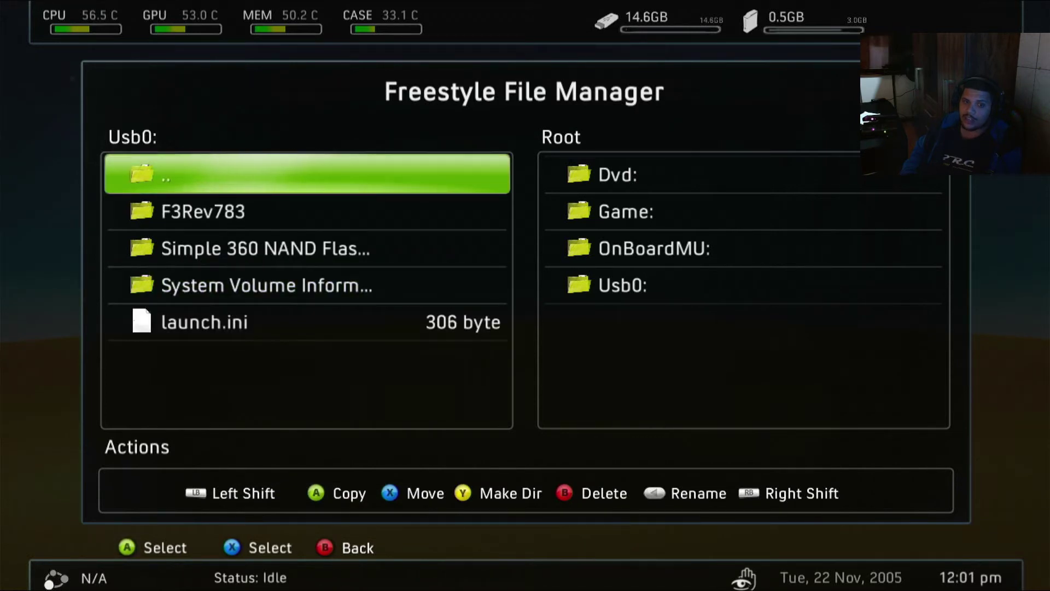
Launch Default.xex from the Simple 360 NAND Flasher folder on Usb0:
key("Down")
key("Down")
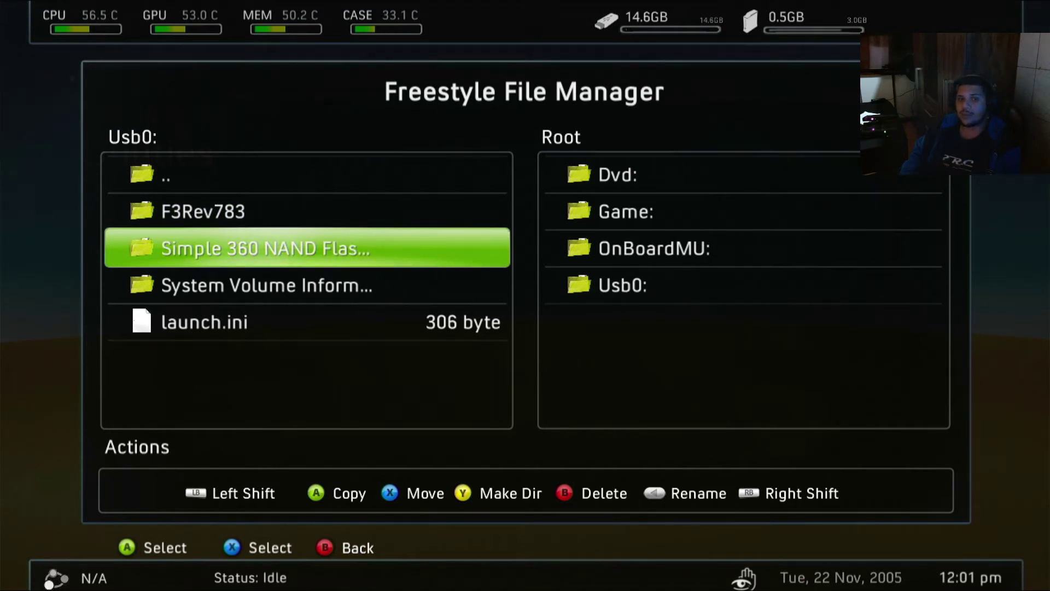
key("Return")
key("Down")
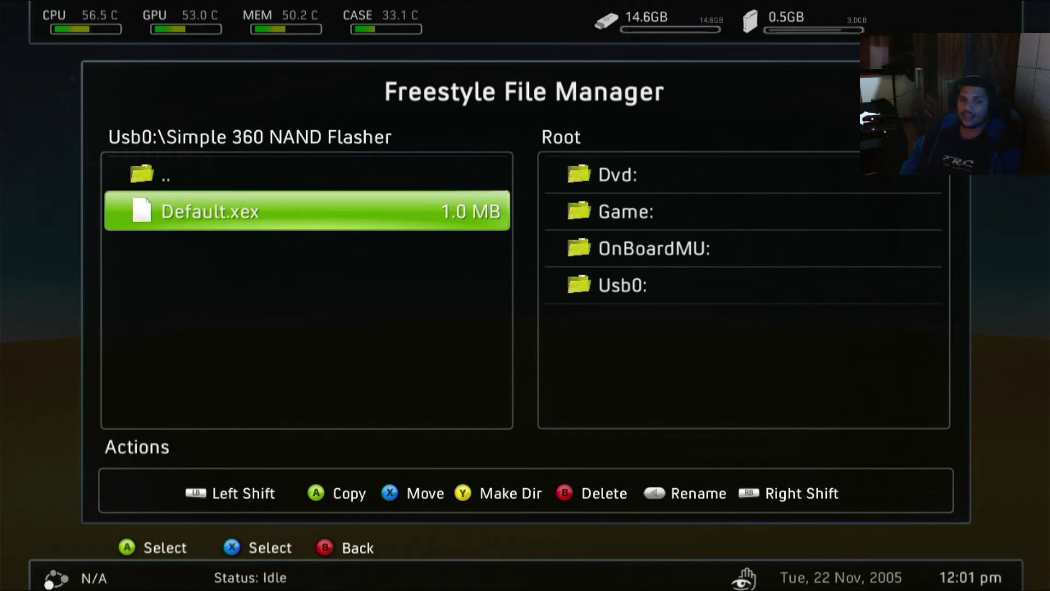
key("Return")
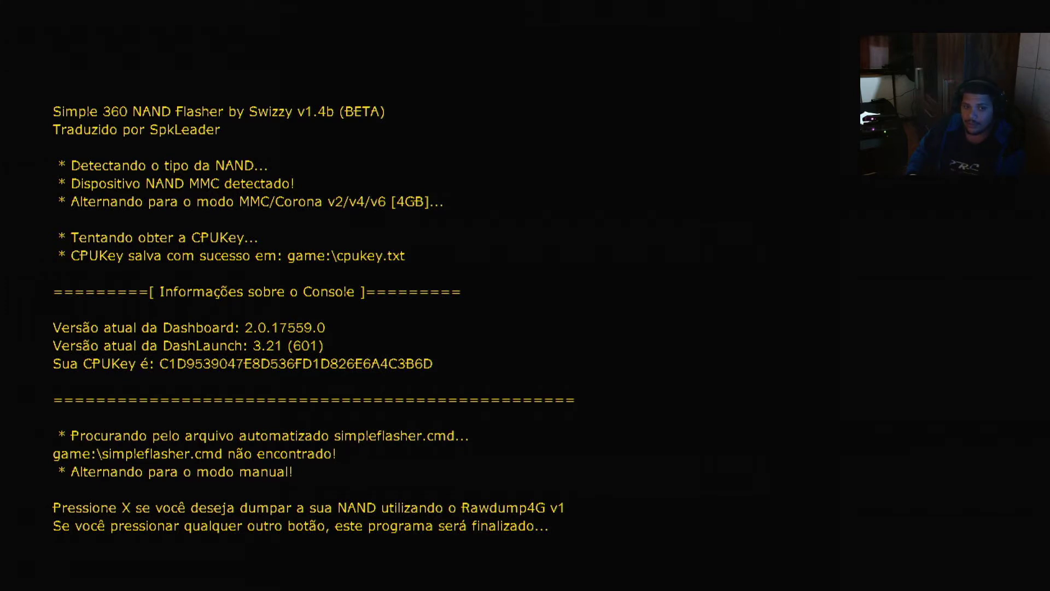
Dump the console's NAND with Rawdump4G v1 and exit Simple 360 NAND Flasher when the dump is done
key("x")
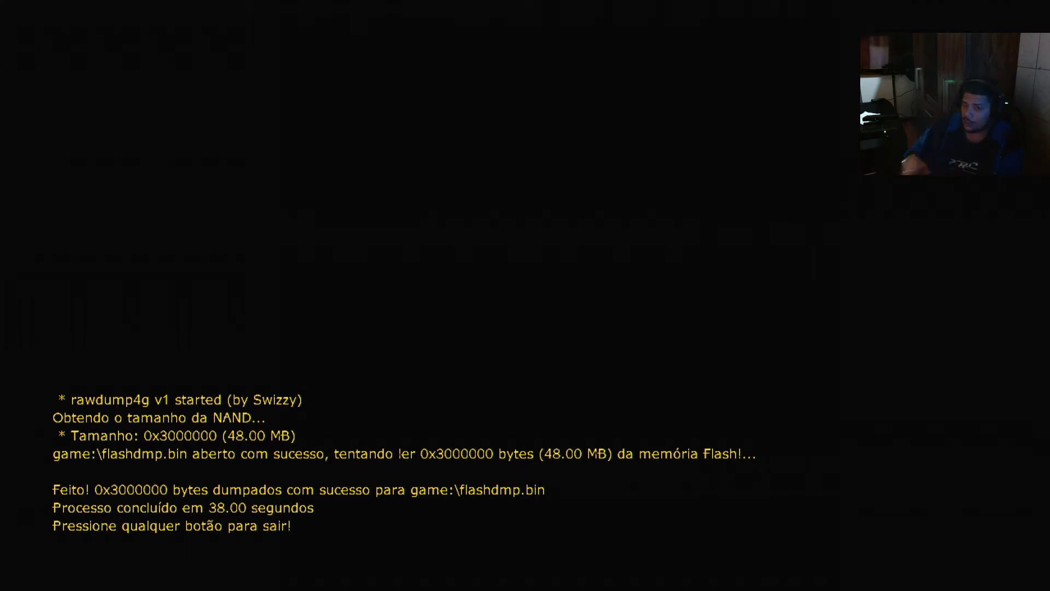
key("Return")
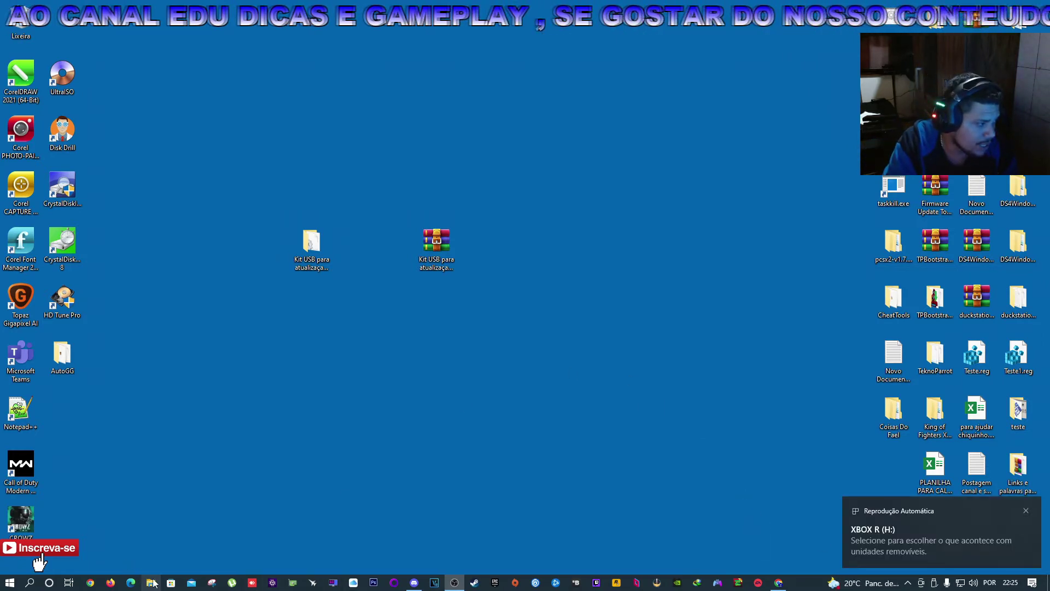
Open File Explorer and browse to the Simple 360 NAND Flasher folder on the XBOX R (H:) drive
left_click(150, 582)
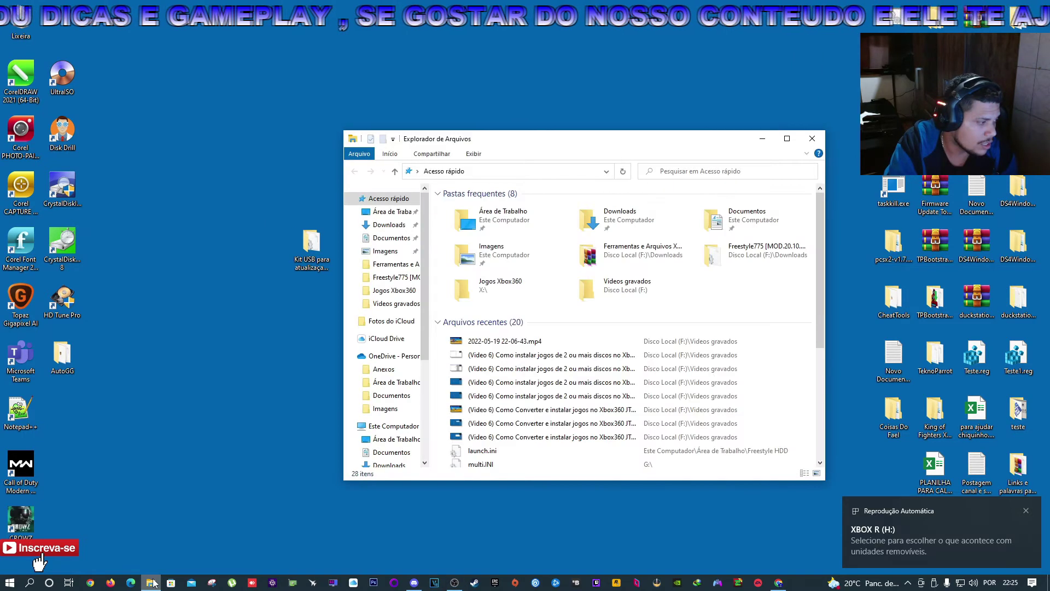
left_click_drag(499, 141, 431, 139)
left_click(329, 425)
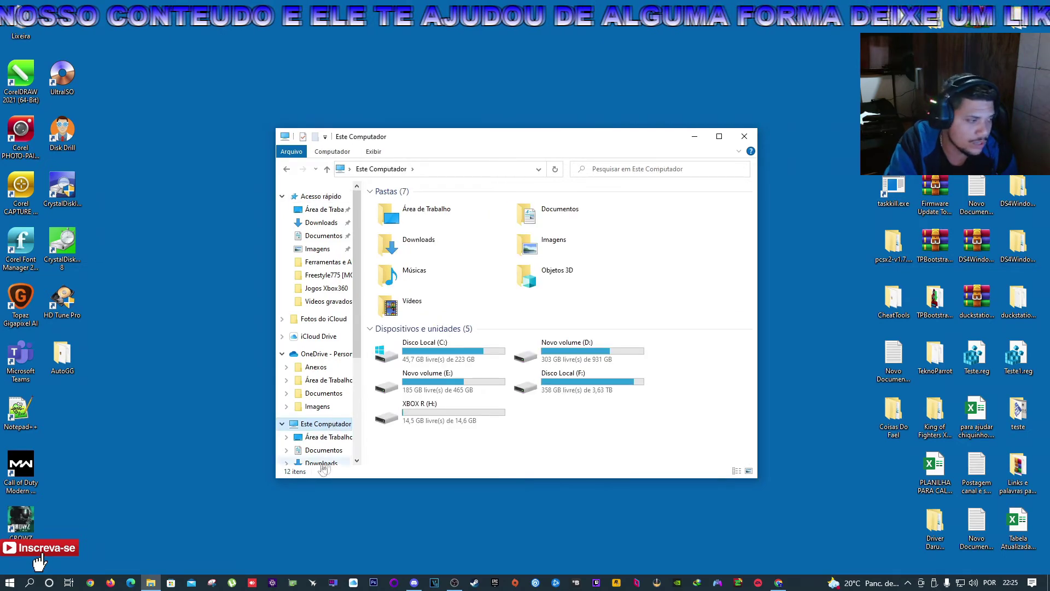
left_click(719, 136)
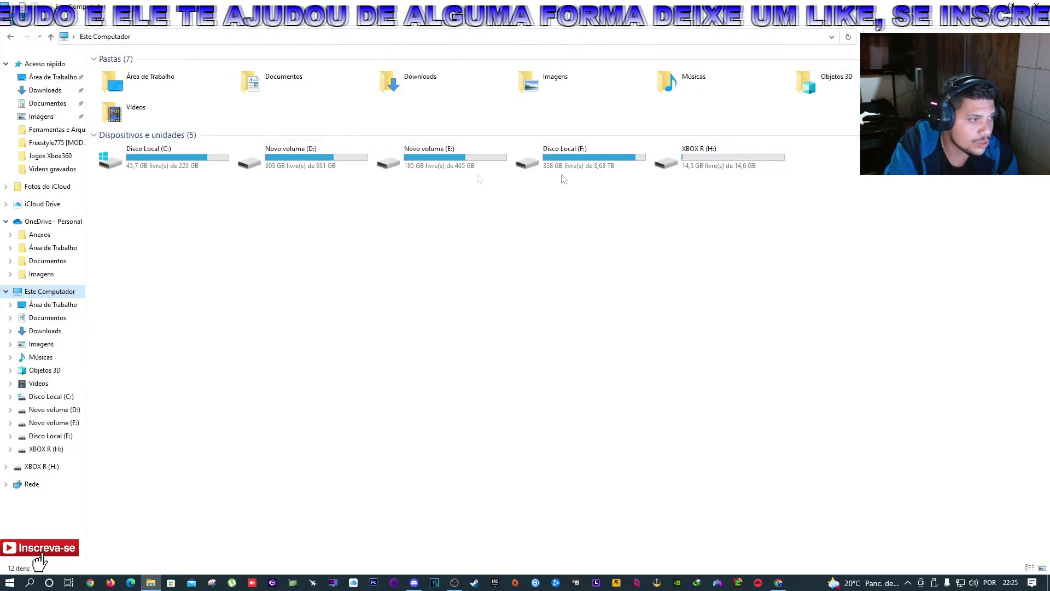
double_click(702, 157)
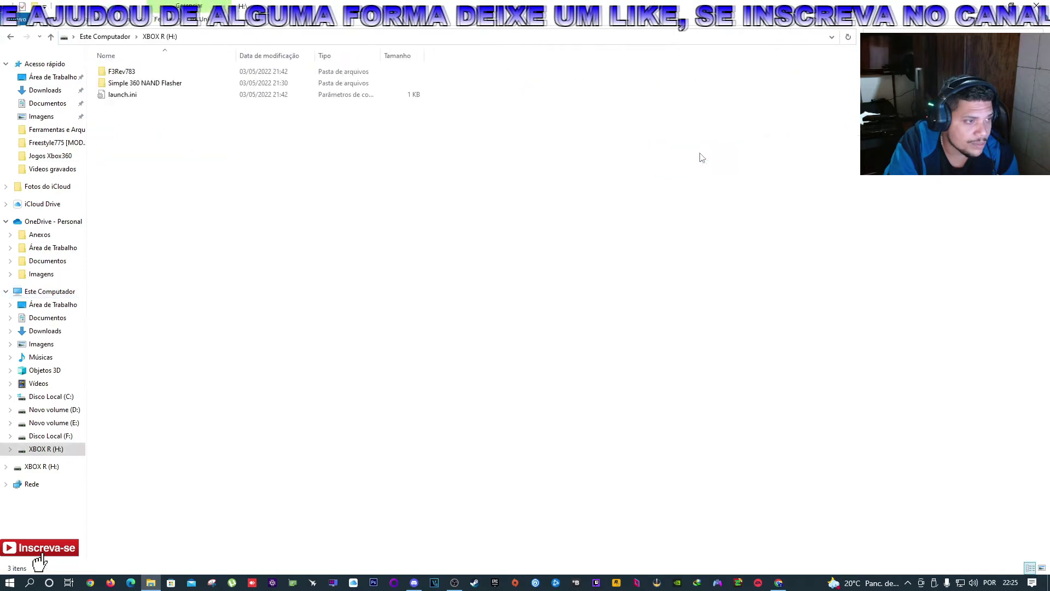
mouse_move(147, 86)
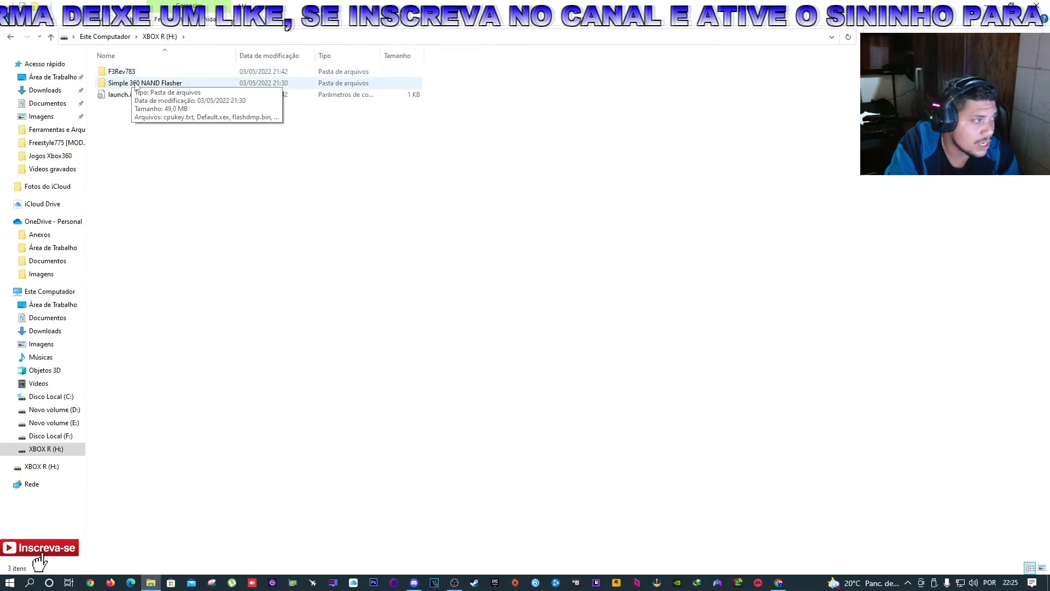
double_click(146, 85)
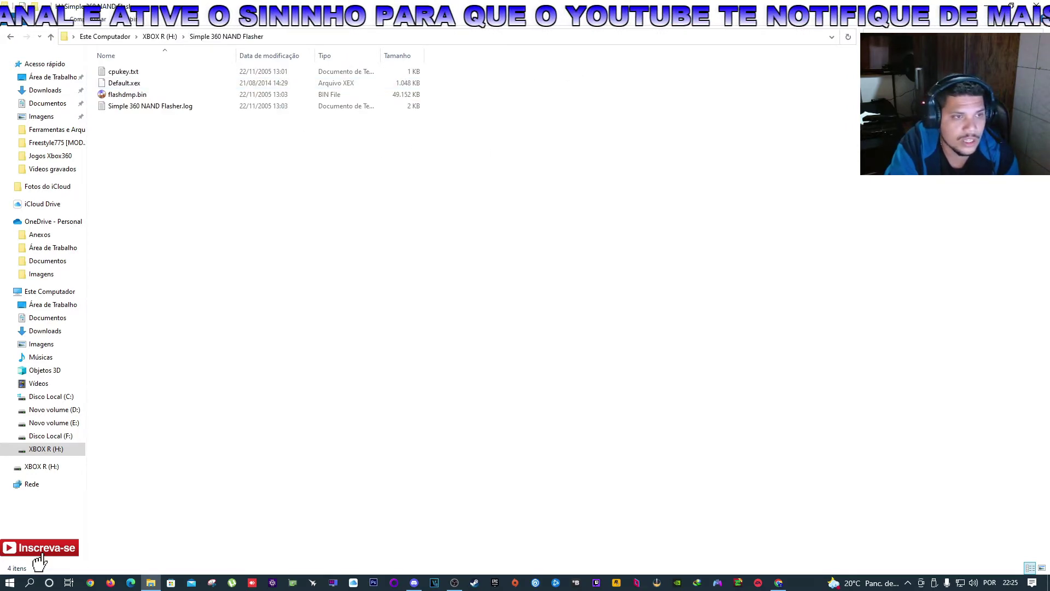
Restore the folder window from full screen and snap it to the right half, leaving the desktop uncovered beside it
left_click(1011, 7)
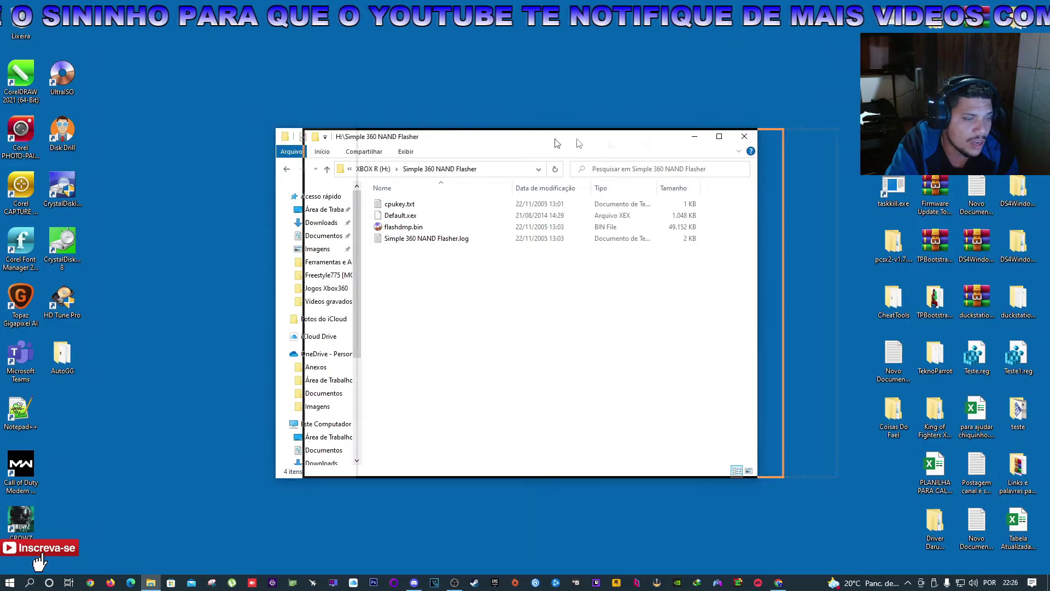
key("super+Right")
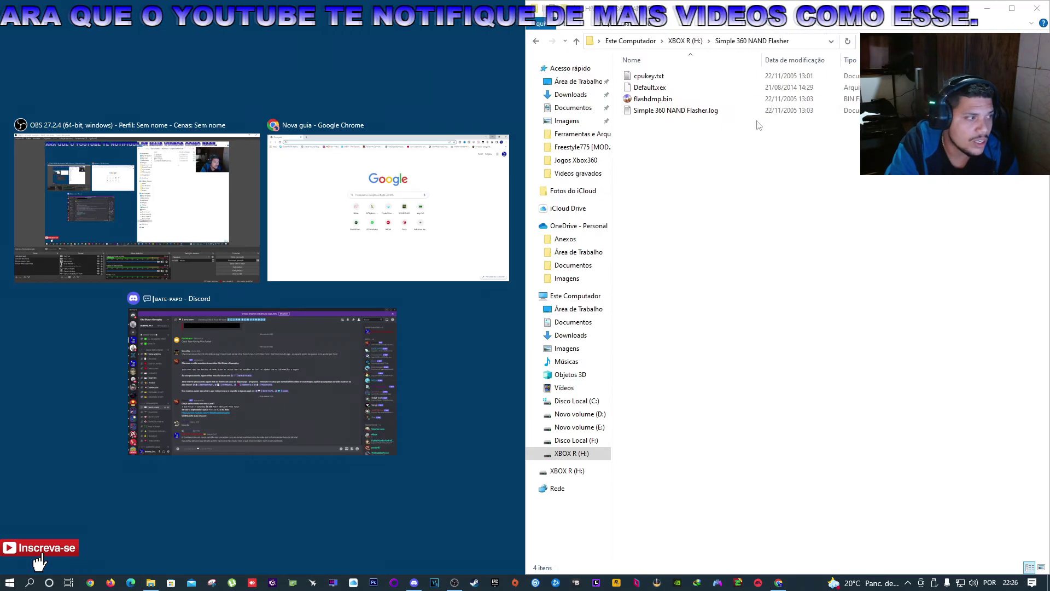
left_click(458, 378)
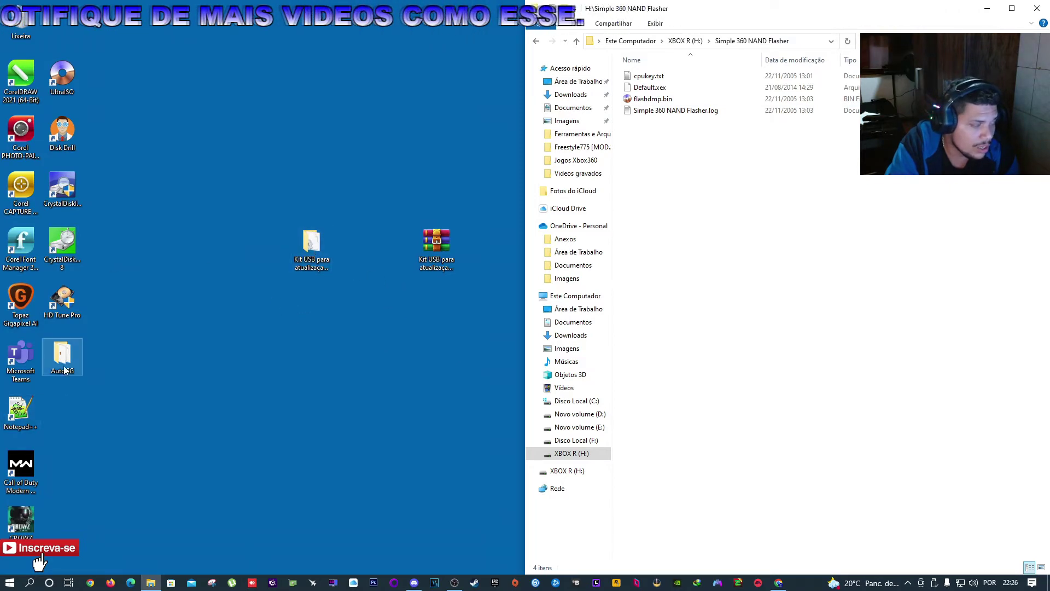
Create a new folder on the desktop and enter Minha Nand as its name
right_click(238, 399)
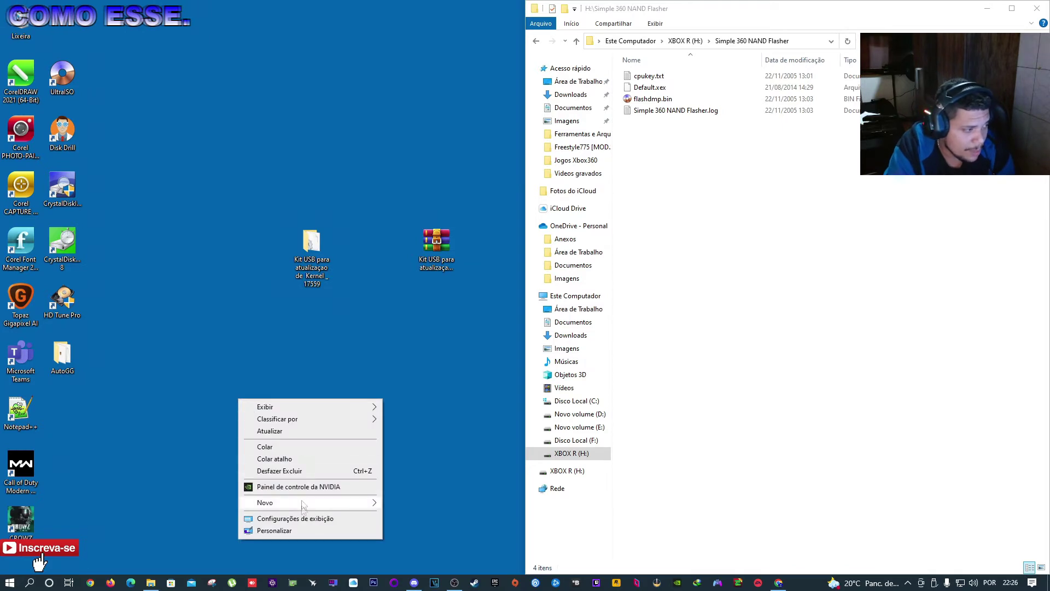
mouse_move(364, 506)
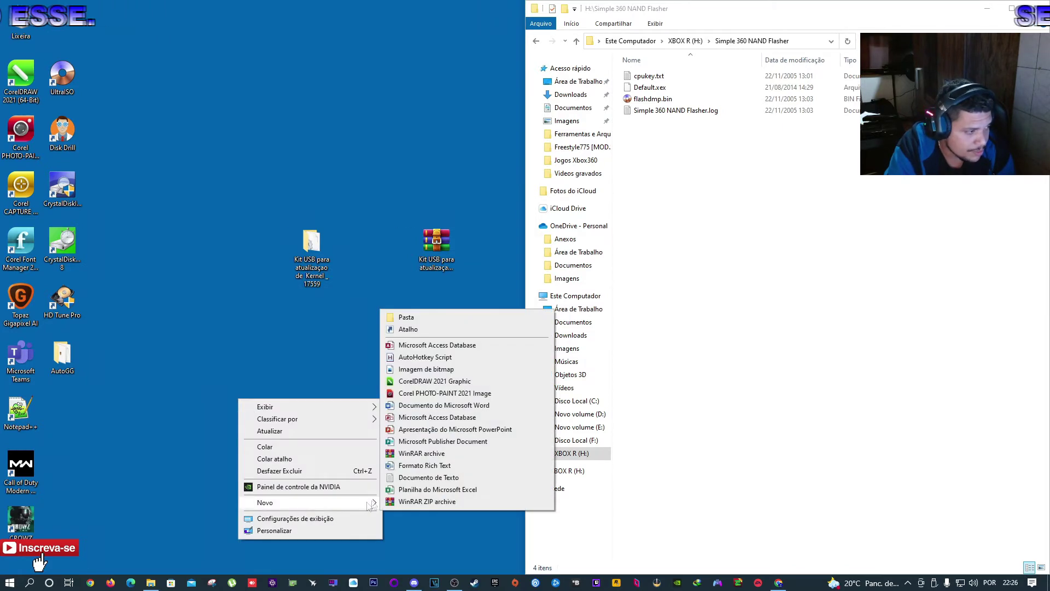
left_click(409, 318)
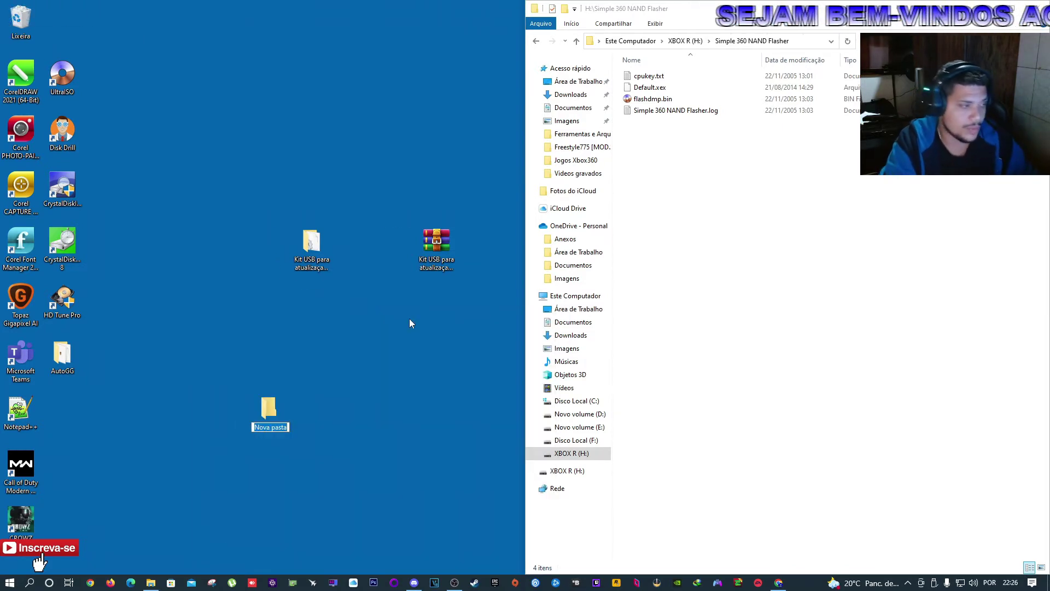
type("Mi")
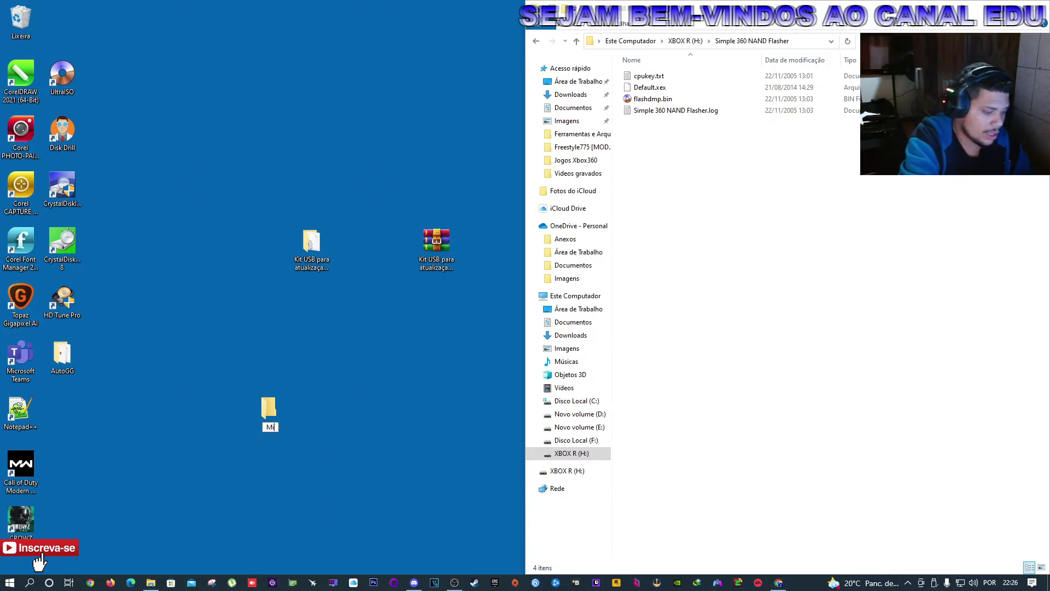
type("nha Nand")
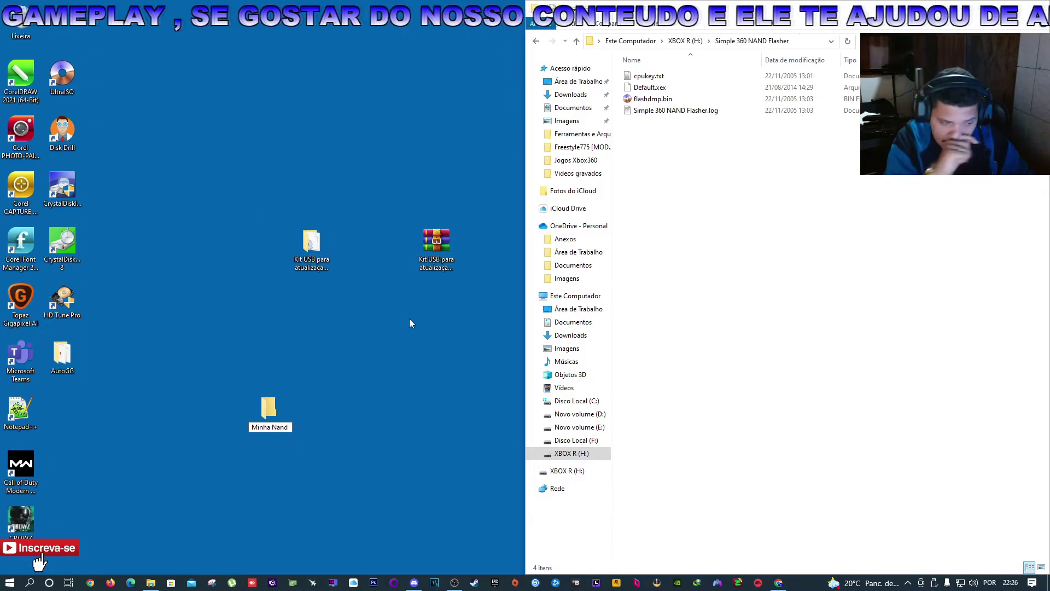
type("17")
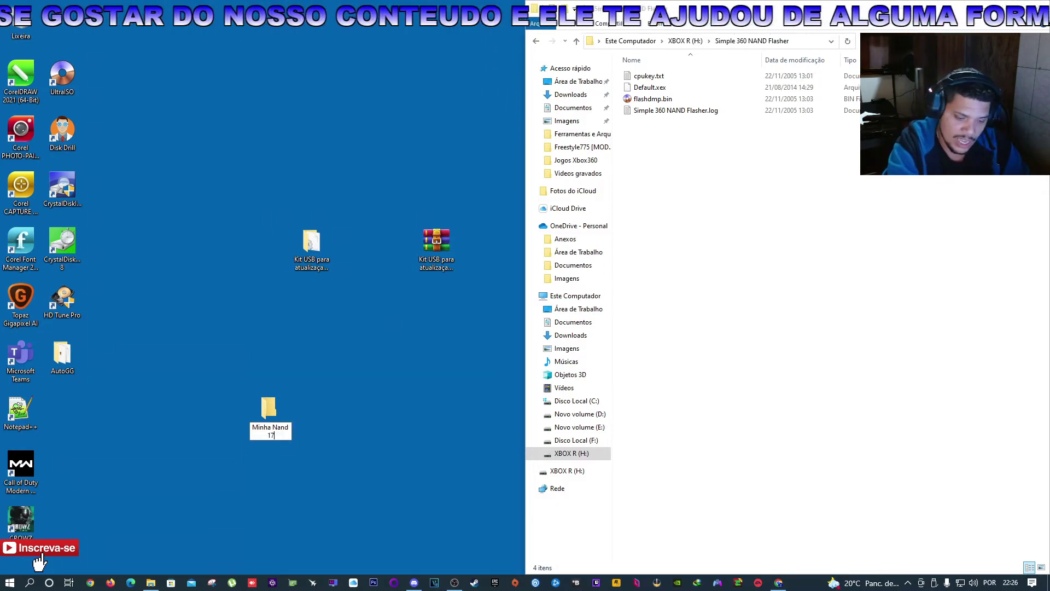
type("349")
key("BackSpace")
key("BackSpace")
type("544")
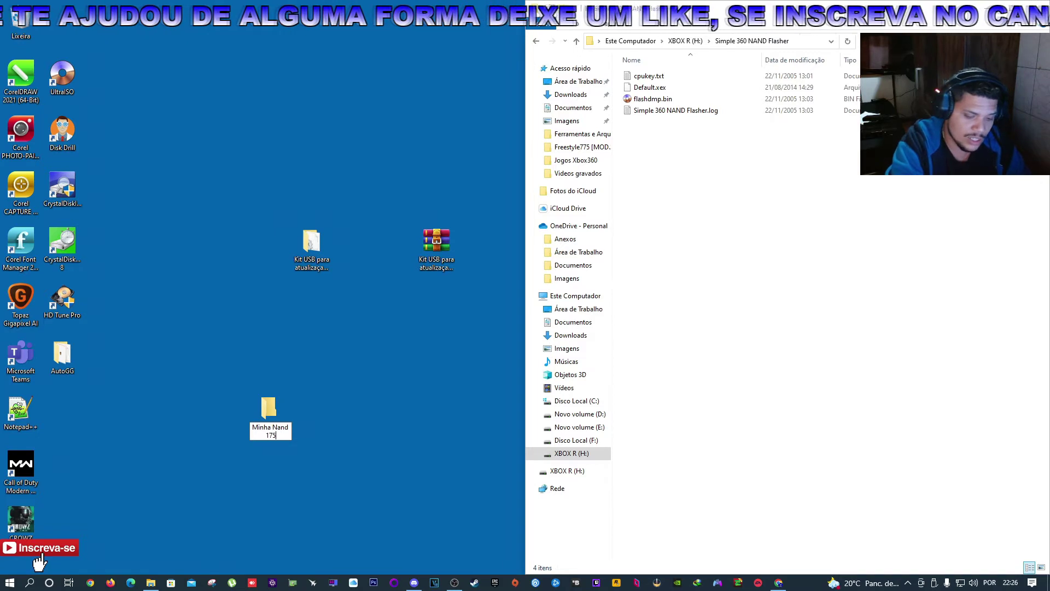
key("BackSpace")
key("BackSpace")
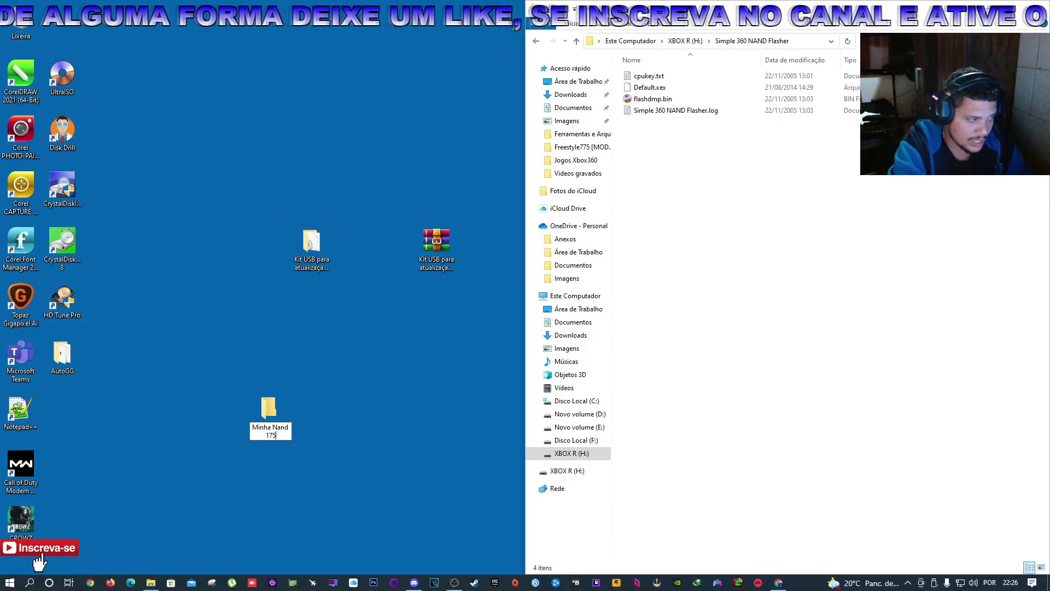
type("11")
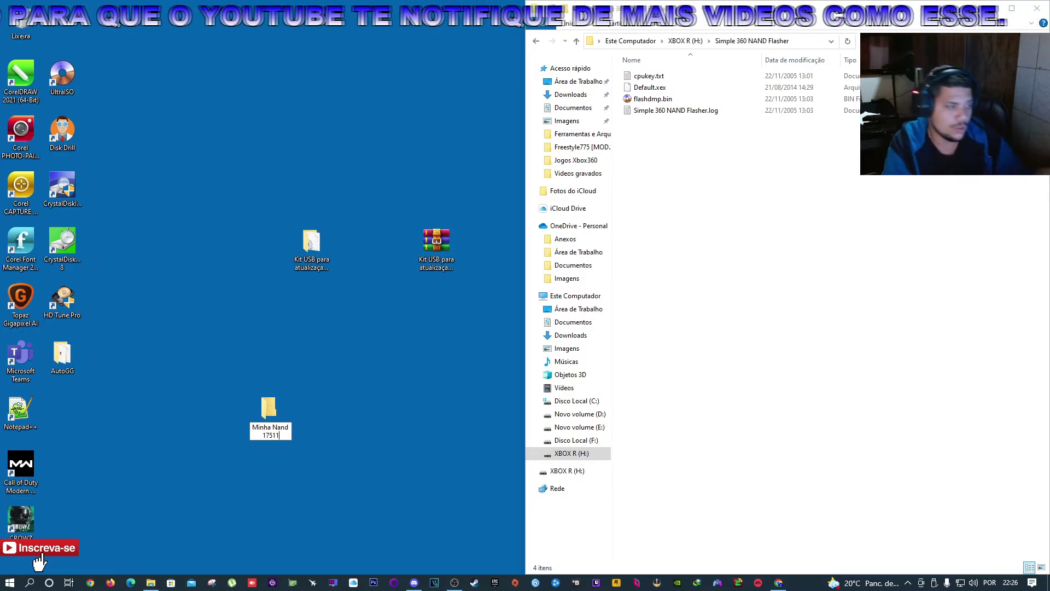
key("BackSpace")
key("BackSpace")
key("BackSpace")
key("BackSpace")
key("BackSpace")
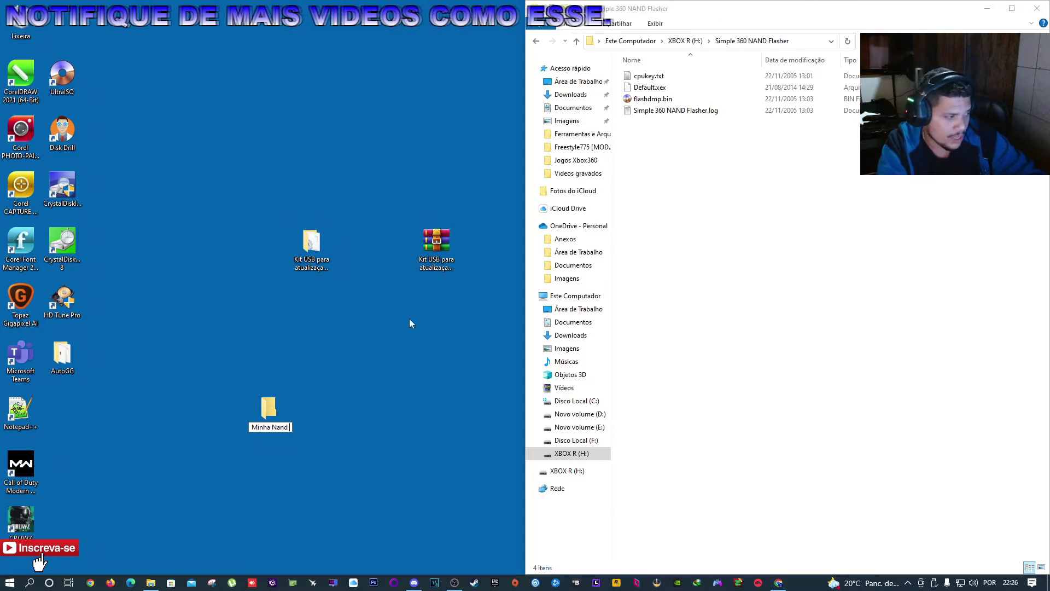
key("BackSpace")
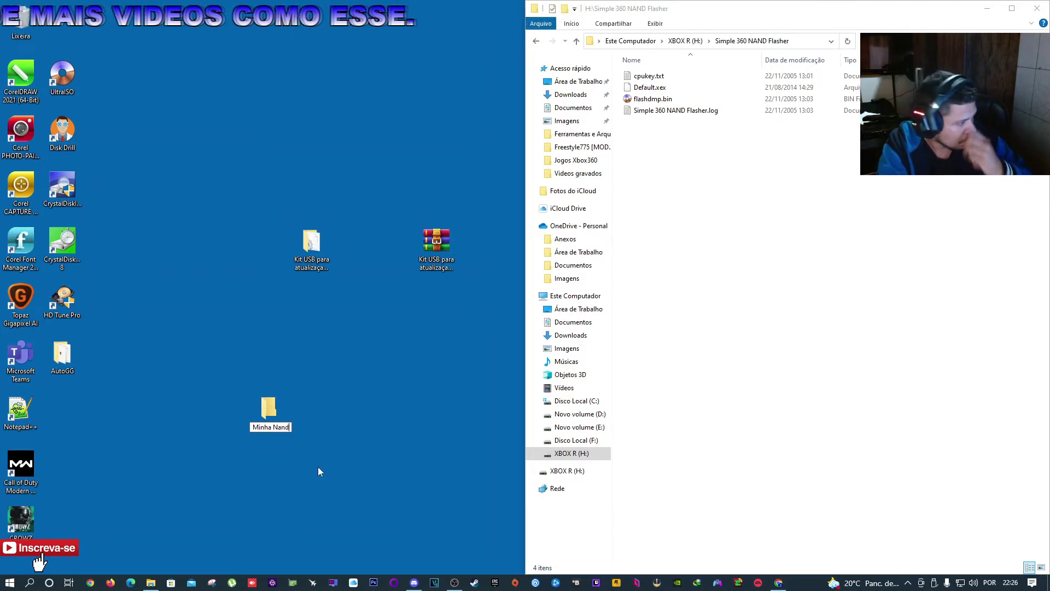
Confirm the new folder's name and move the Minha Nand folder directly below AutoGG on the desktop
key("Return")
left_click_drag(269, 409, 67, 410)
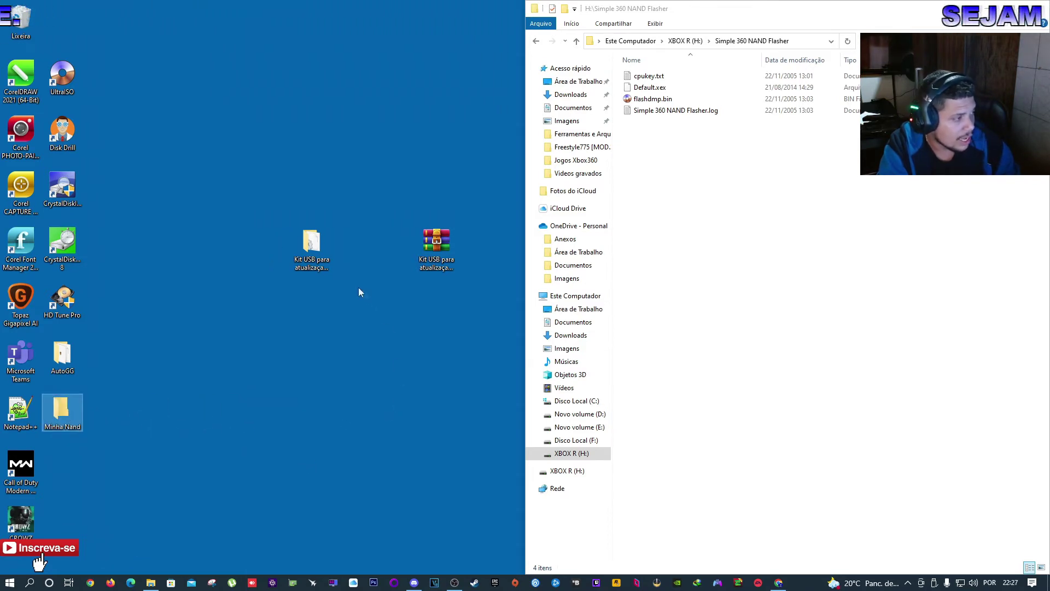
Copy cpukey.txt, flashdmp.bin and Simple 360 NAND Flasher.log from the USB drive into the Minha Nand folder and close that folder
left_click(650, 80)
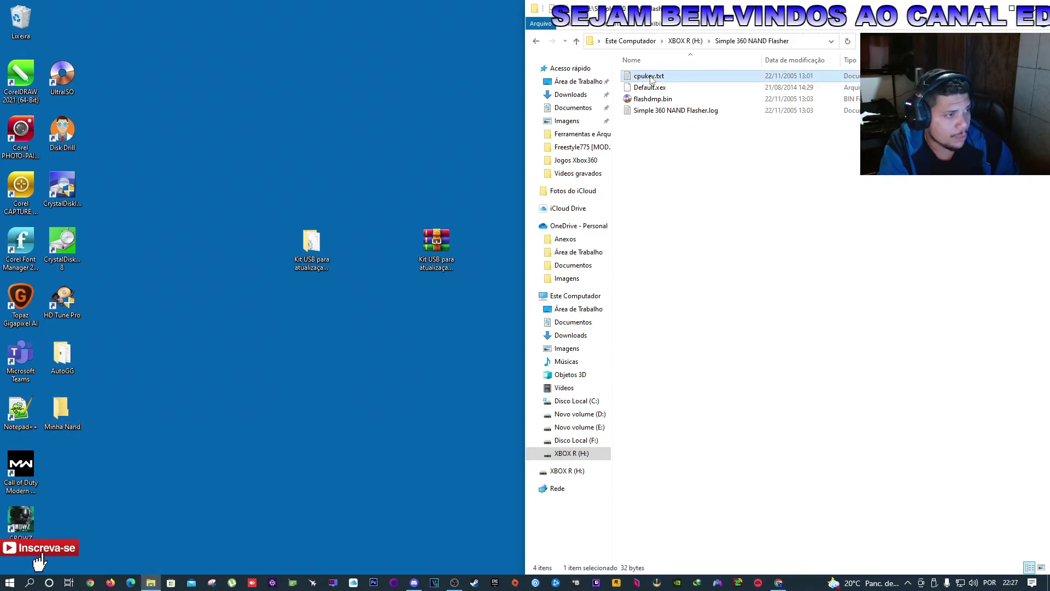
mouse_move(657, 103)
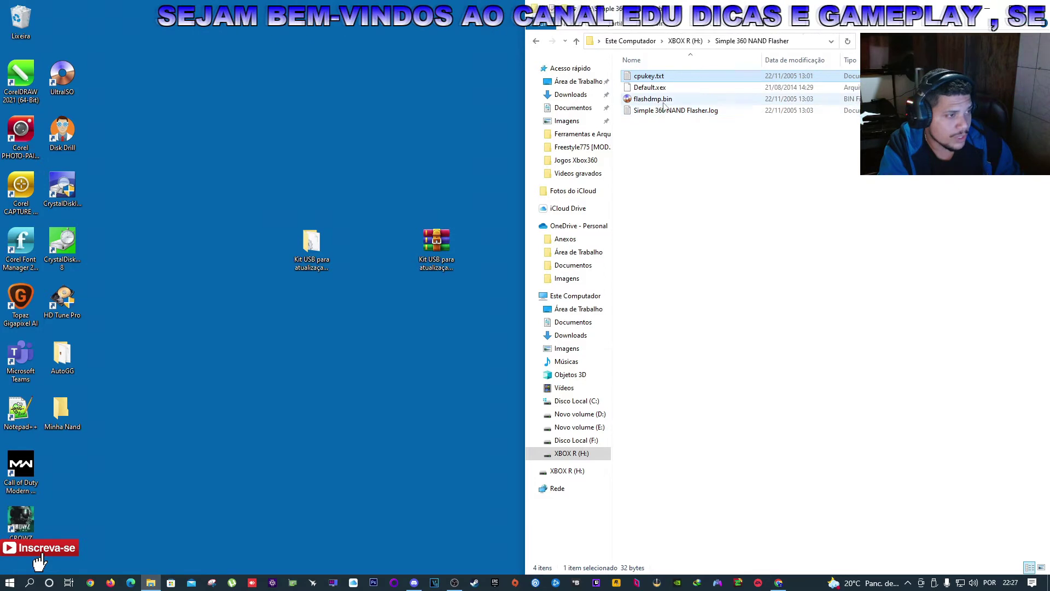
left_click(664, 103, "ctrl")
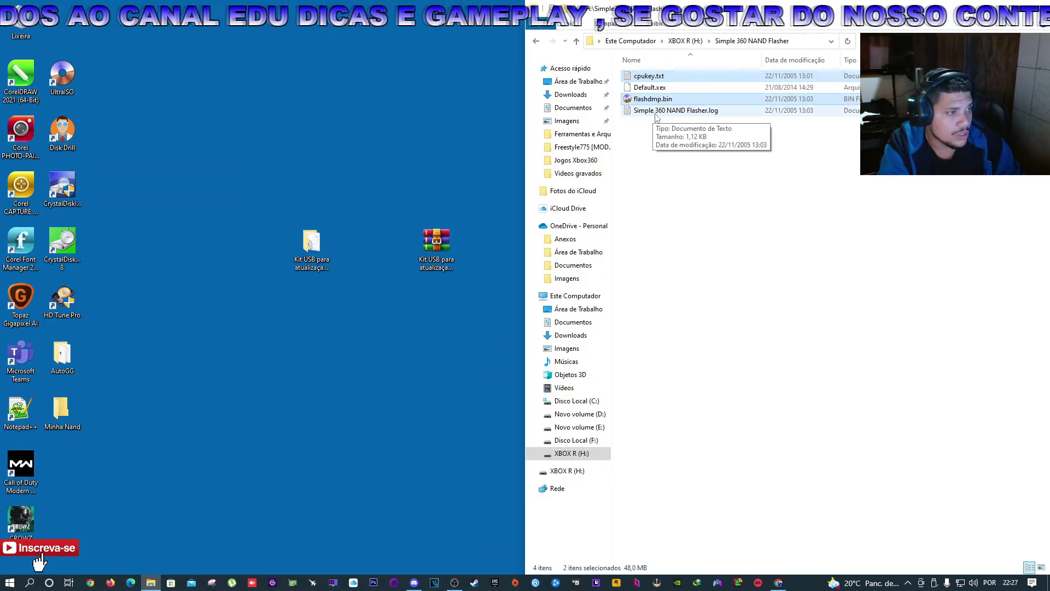
left_click(665, 111, "ctrl")
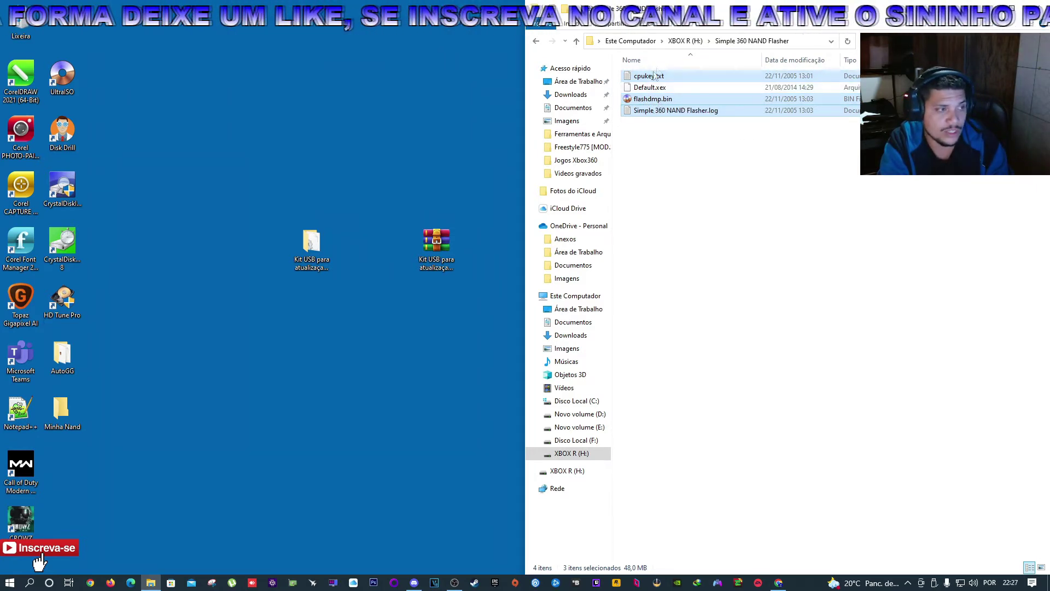
right_click(653, 100)
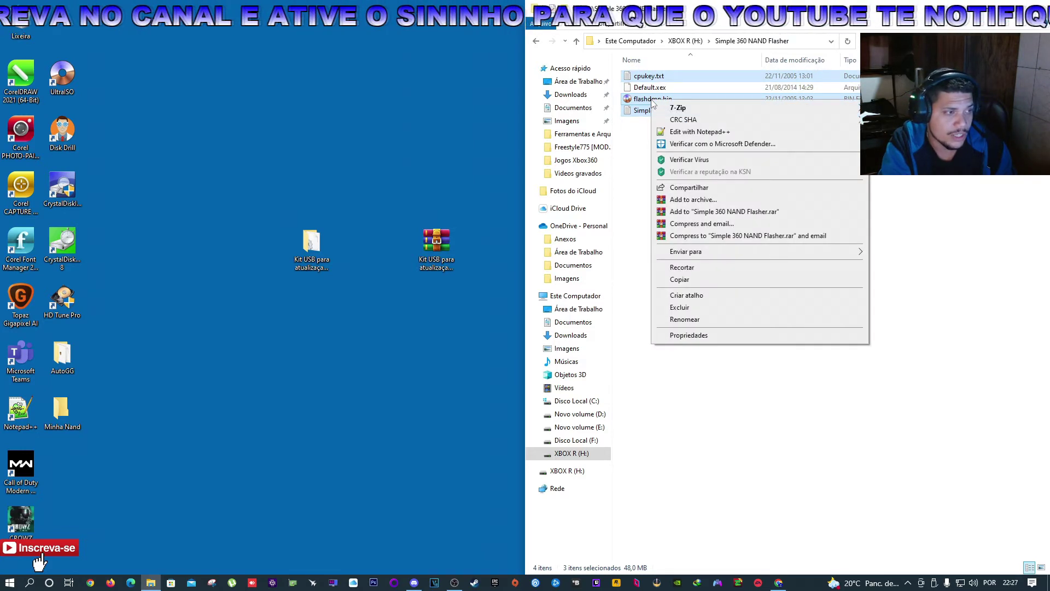
left_click(688, 282)
double_click(63, 420)
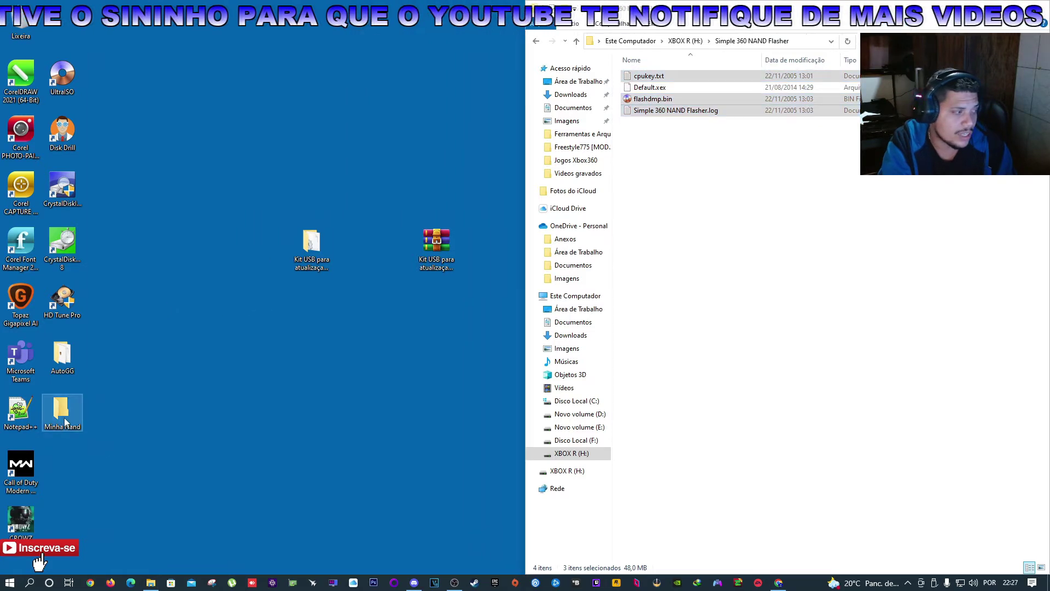
right_click(453, 302)
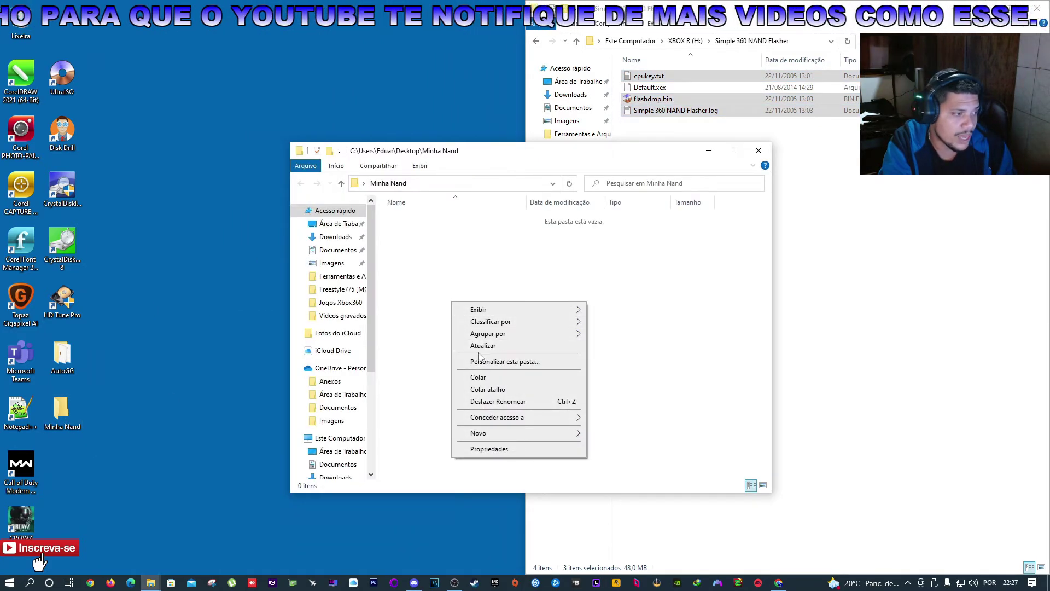
left_click(478, 377)
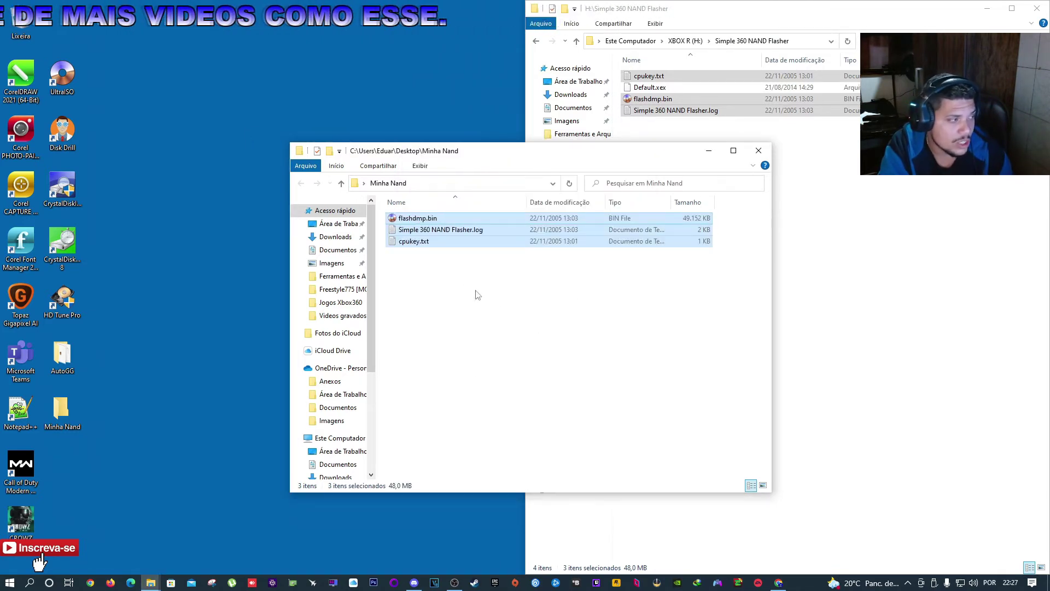
left_click(758, 152)
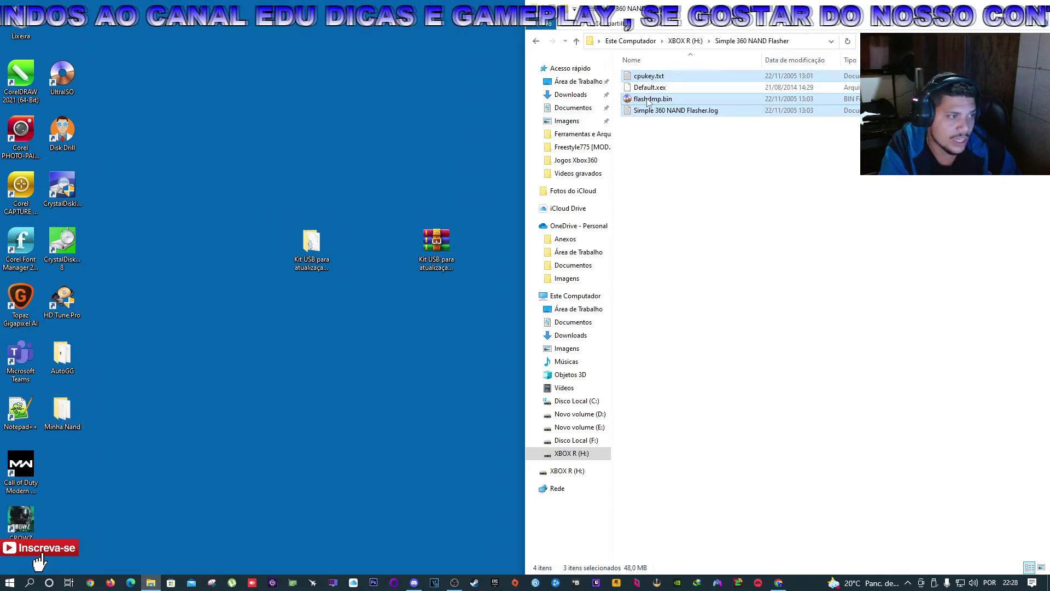
Permanently delete cpukey.txt, flashdmp.bin and Simple 360 NAND Flasher.log from the USB drive and close its window
right_click(657, 78)
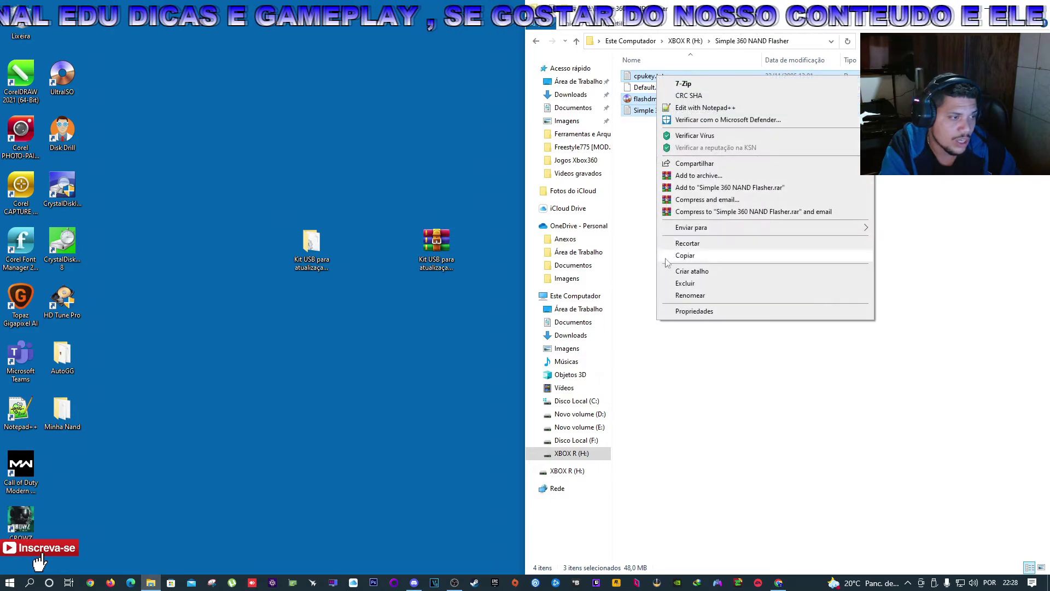
left_click(686, 284)
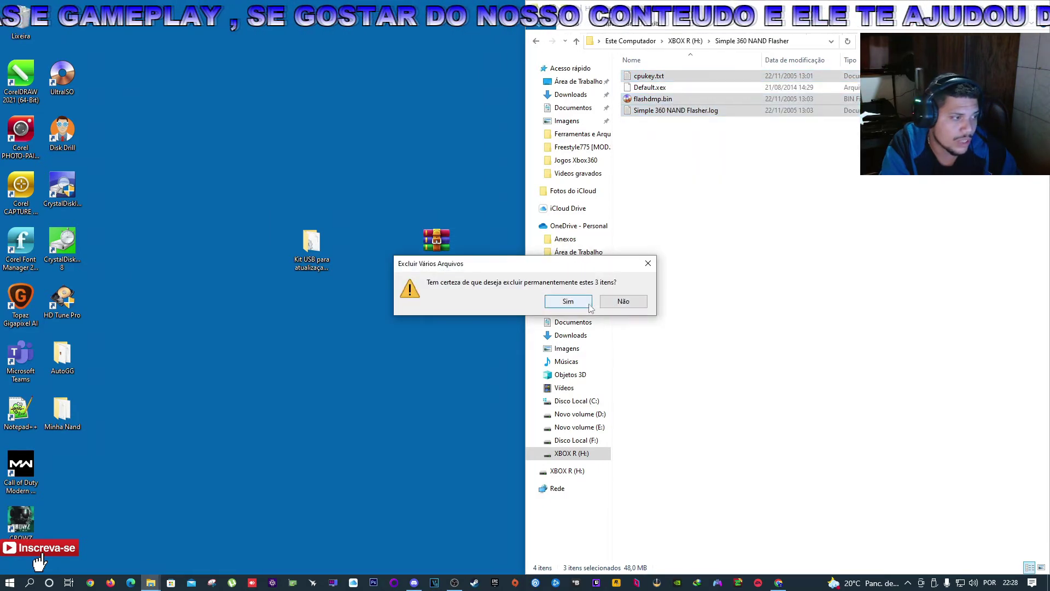
left_click(572, 302)
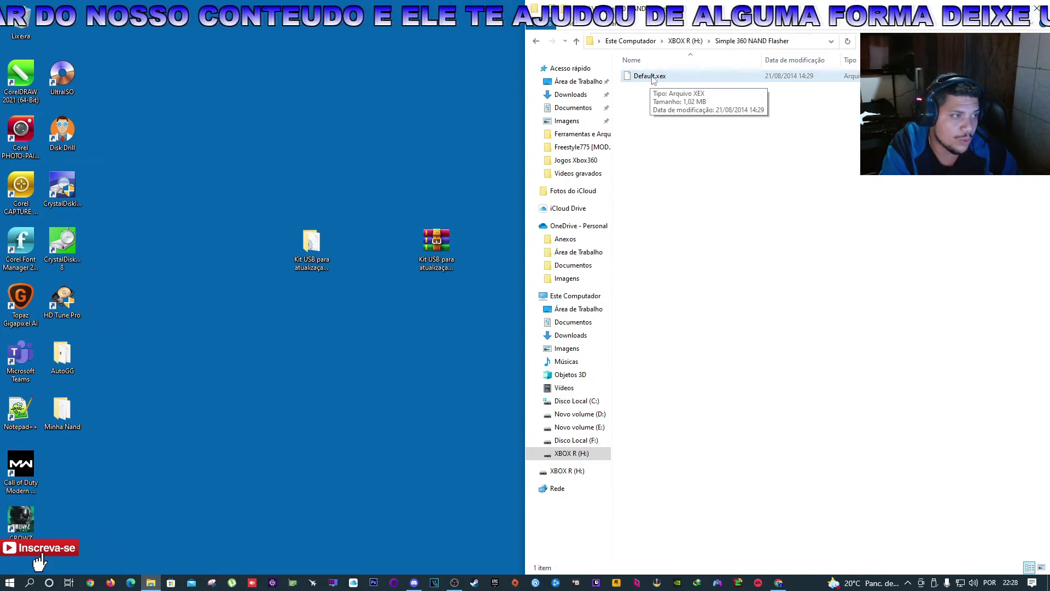
left_click(537, 41)
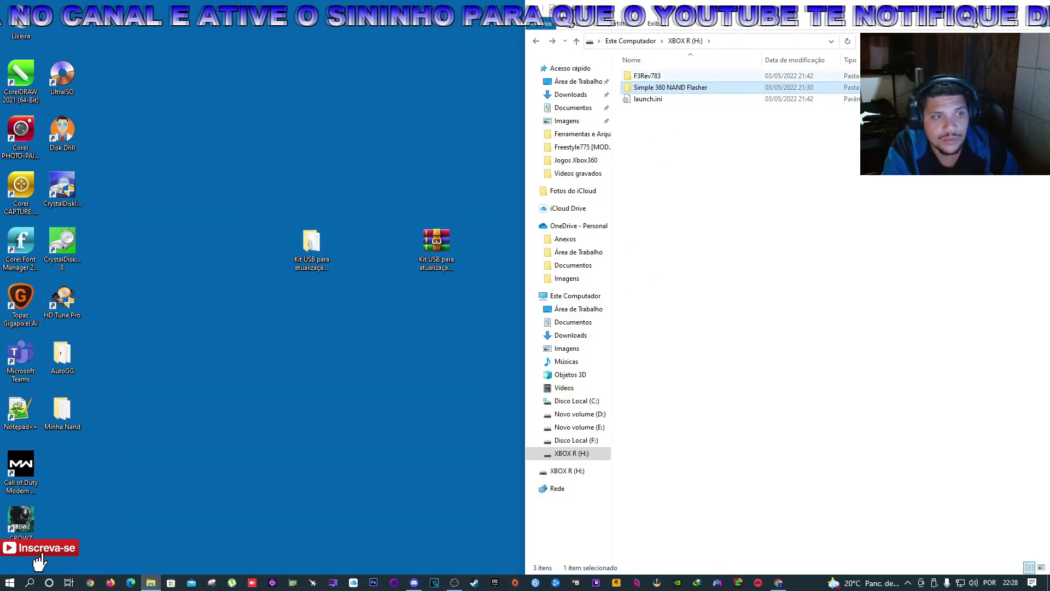
key("alt+F4")
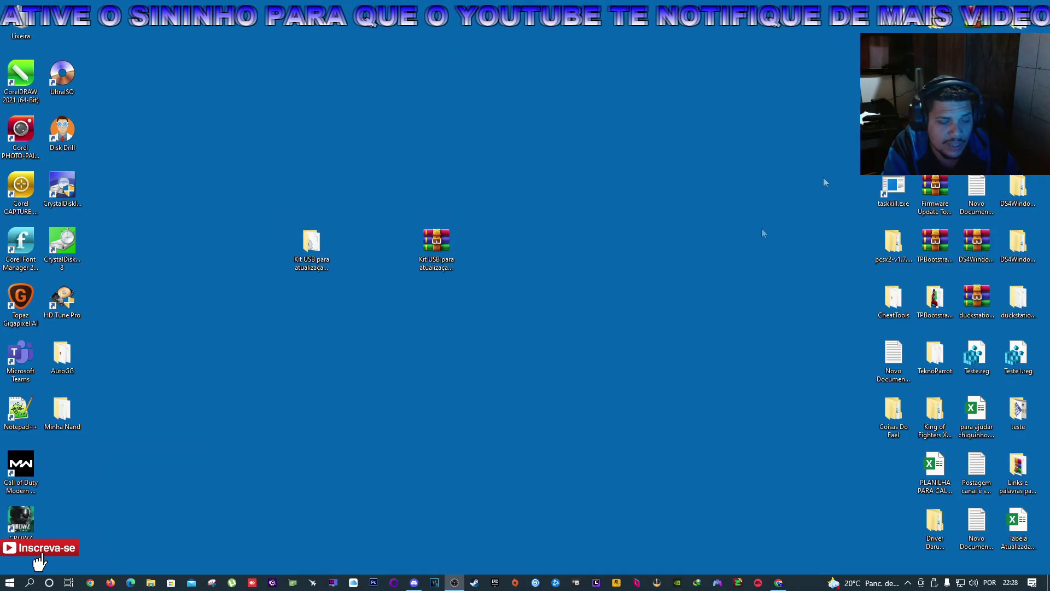
Launch AutoGG.exe from the AutoGG folder on the desktop and shift its window to clear the desktop icons
double_click(70, 371)
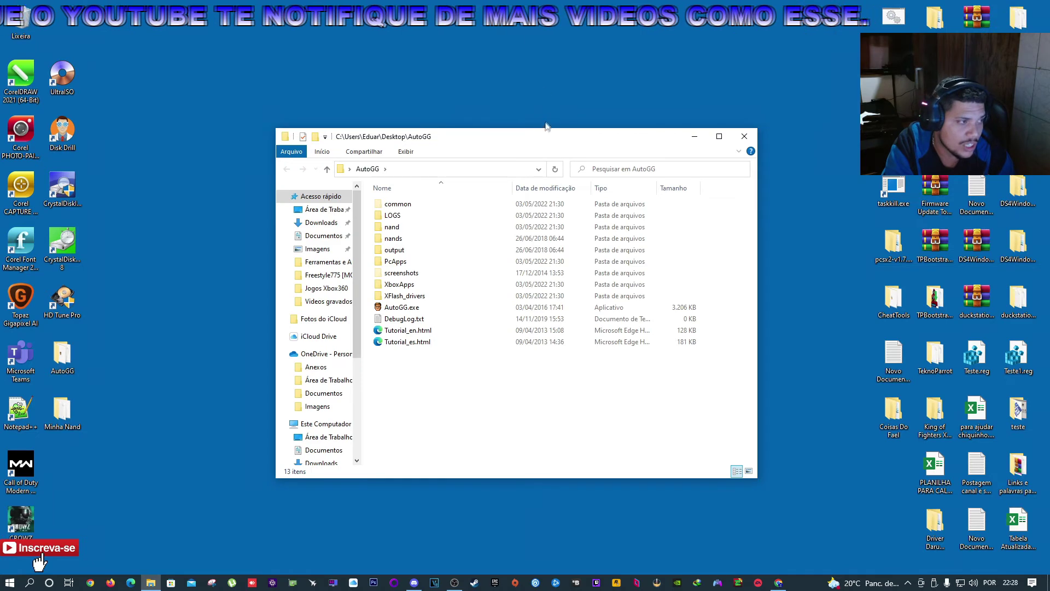
left_click_drag(531, 143, 714, 132)
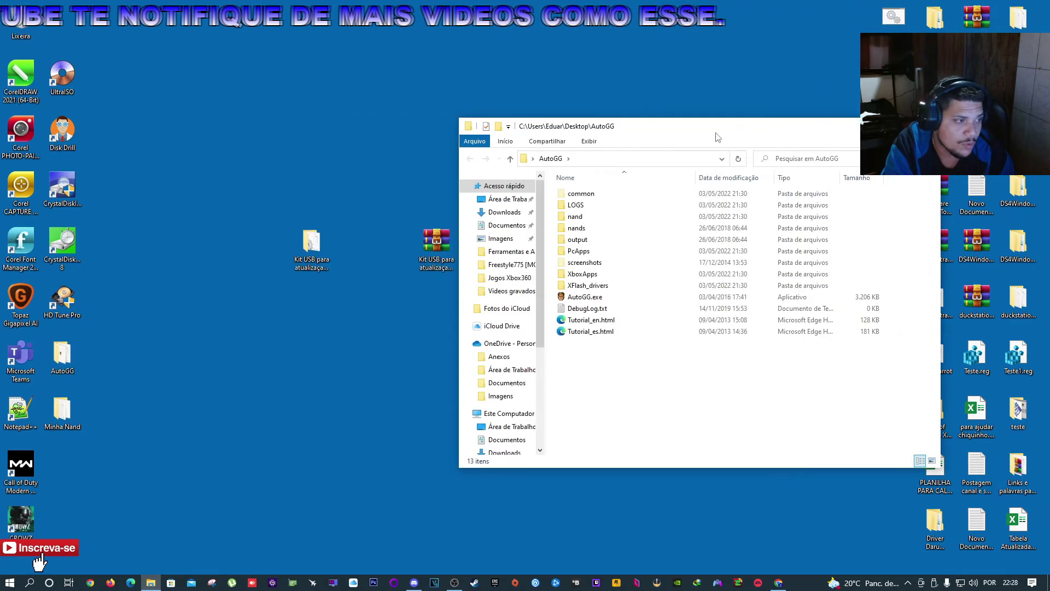
double_click(595, 298)
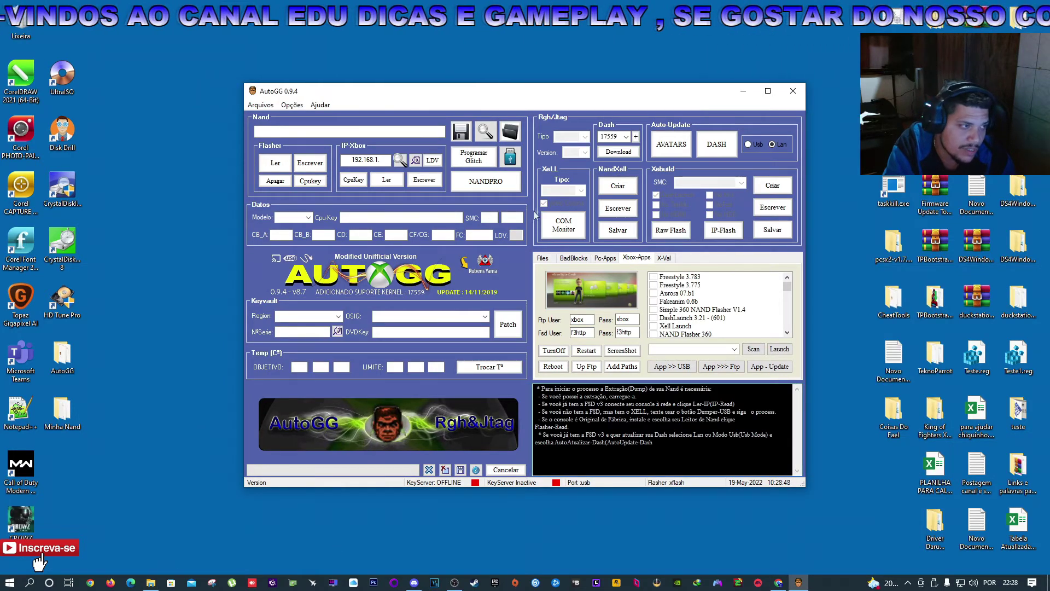
left_click_drag(530, 97, 650, 120)
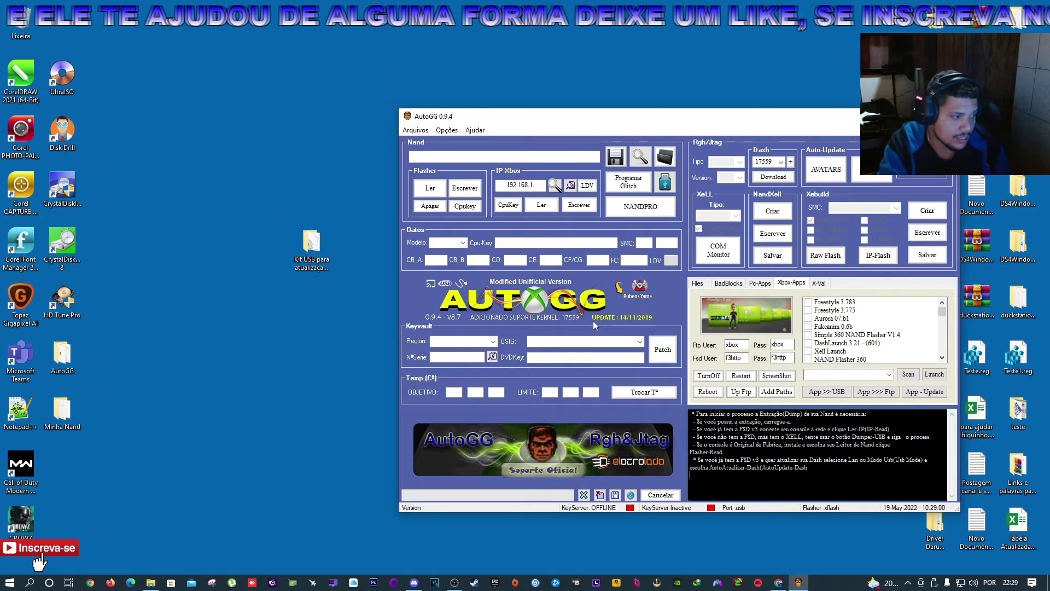
Open the Minha Nand folder beside AutoGG and load flashdmp.bin as the NAND, acknowledging the backup copy
left_click(66, 416)
left_click(67, 416)
left_click_drag(687, 140, 151, 178)
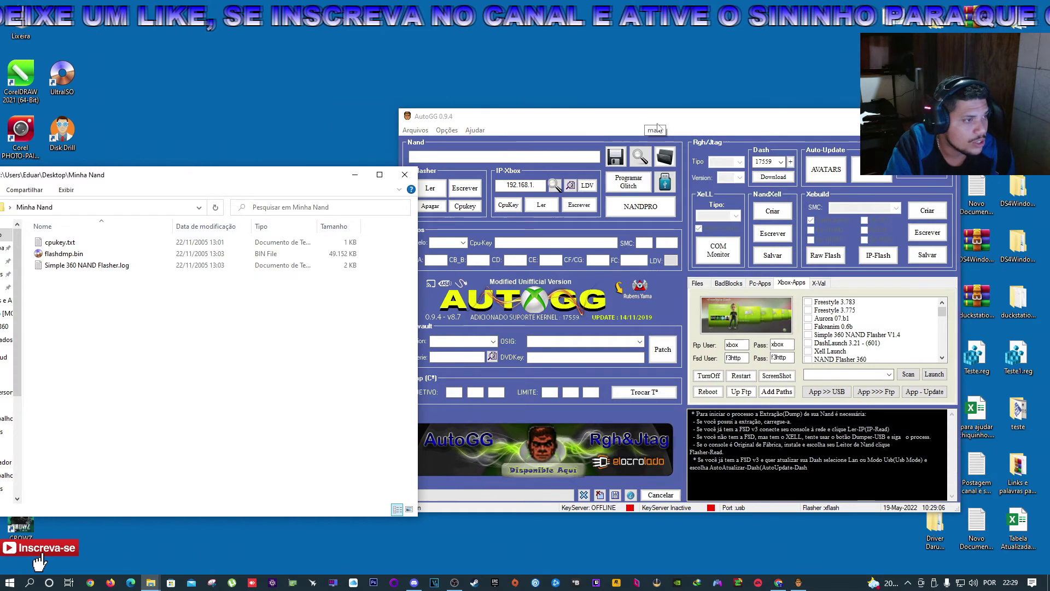
left_click_drag(676, 121, 755, 129)
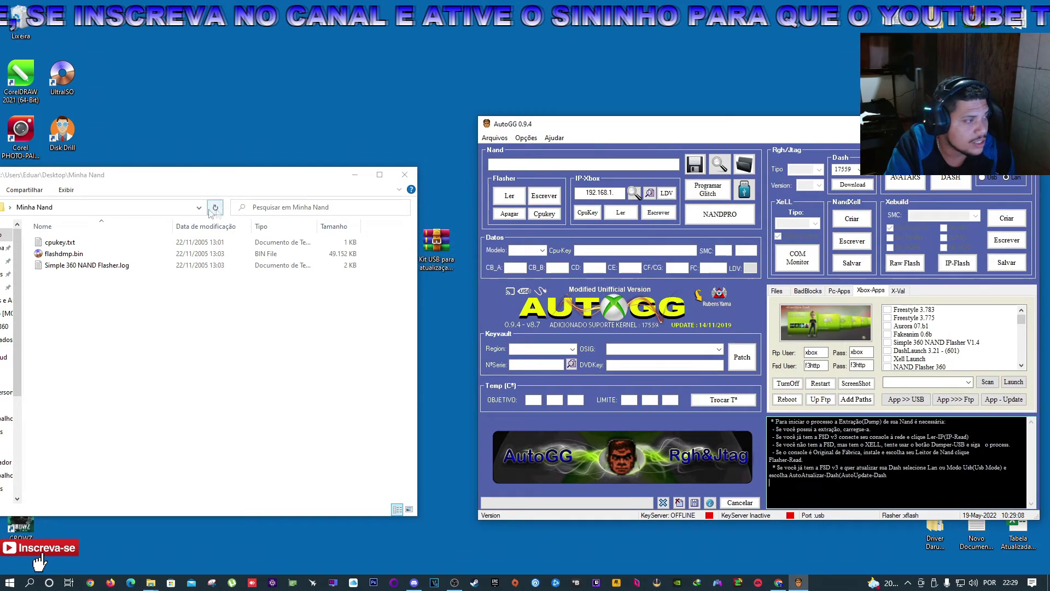
left_click_drag(228, 181, 272, 171)
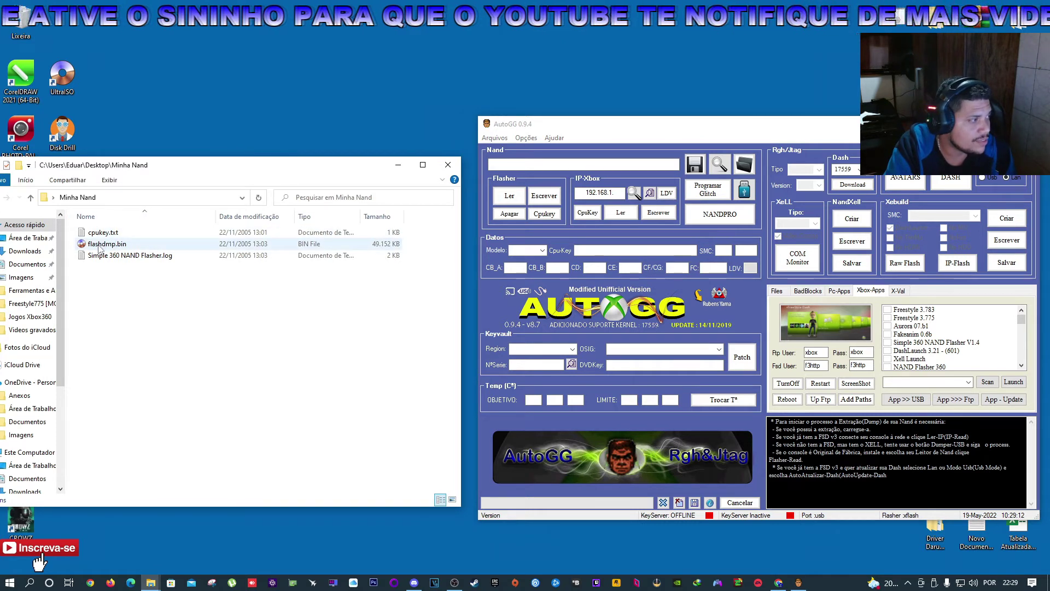
left_click_drag(99, 247, 667, 239)
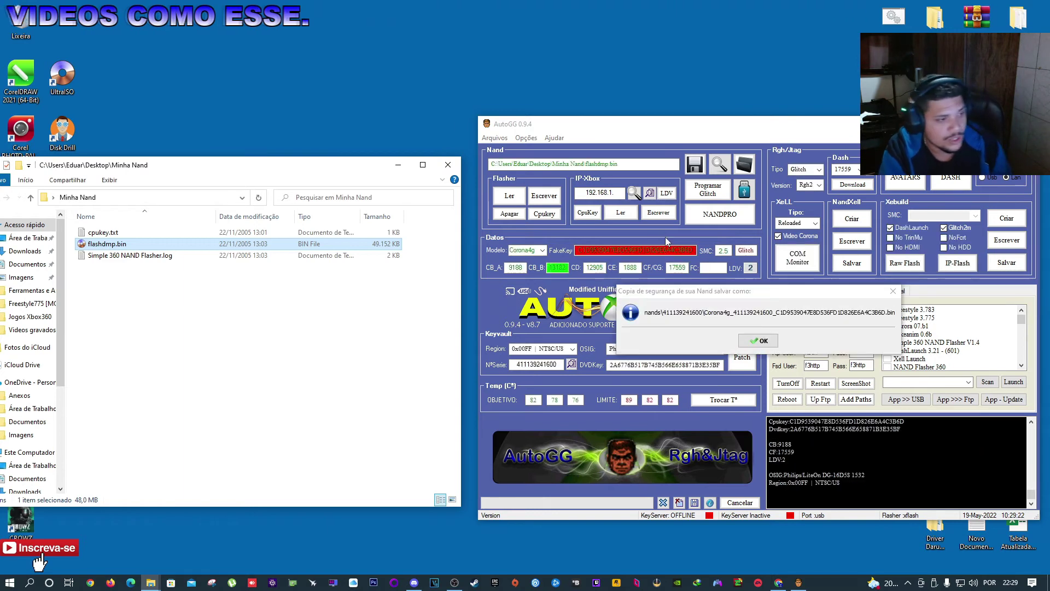
left_click(765, 343)
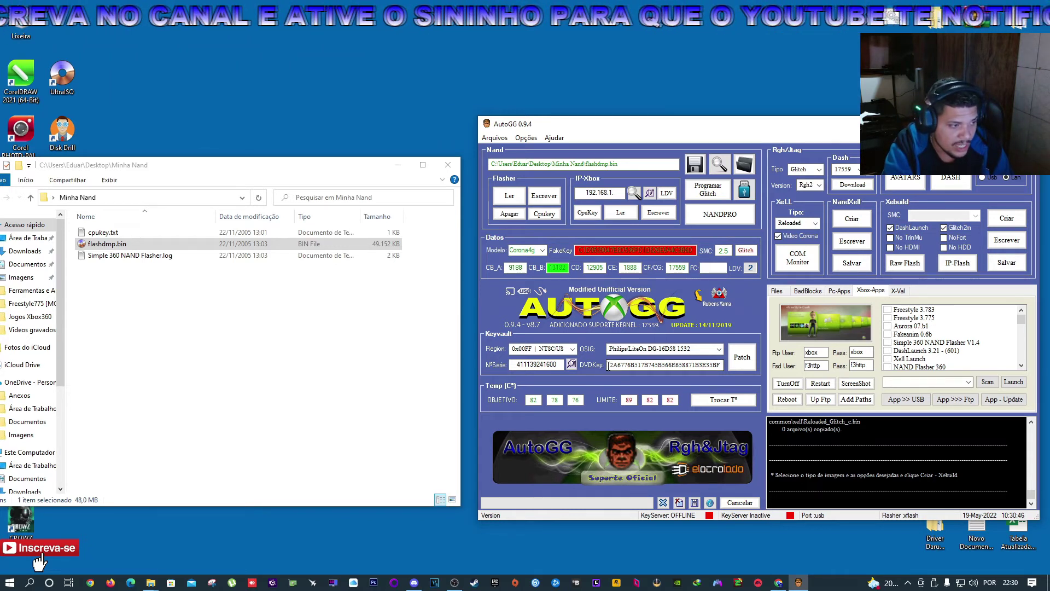
Try several repeated-digit placeholders as the Keyvault's DVD key and clear the field
left_click_drag(611, 364, 742, 371)
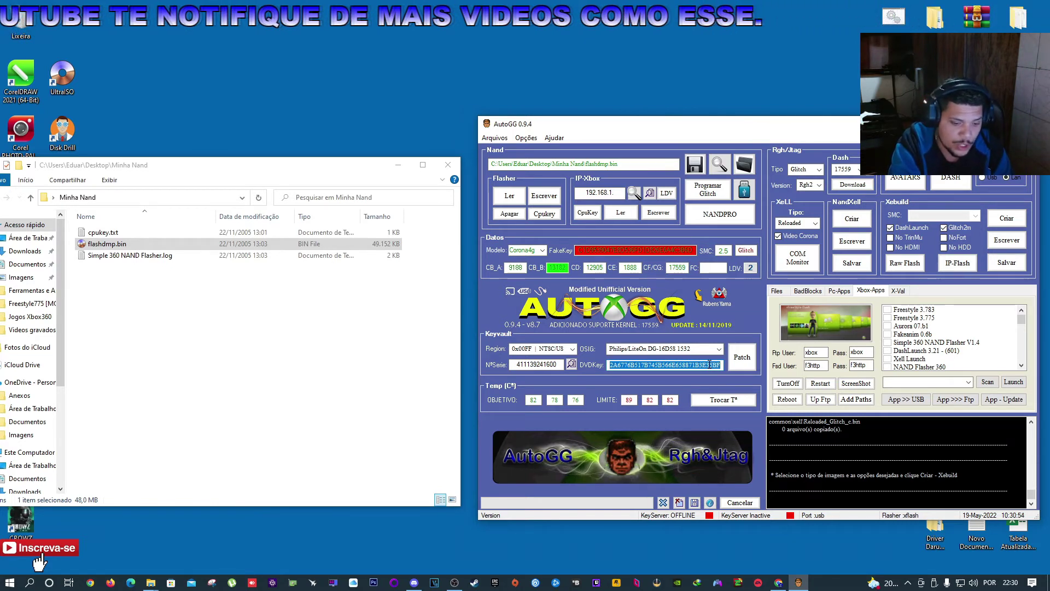
type("111111111111111111")
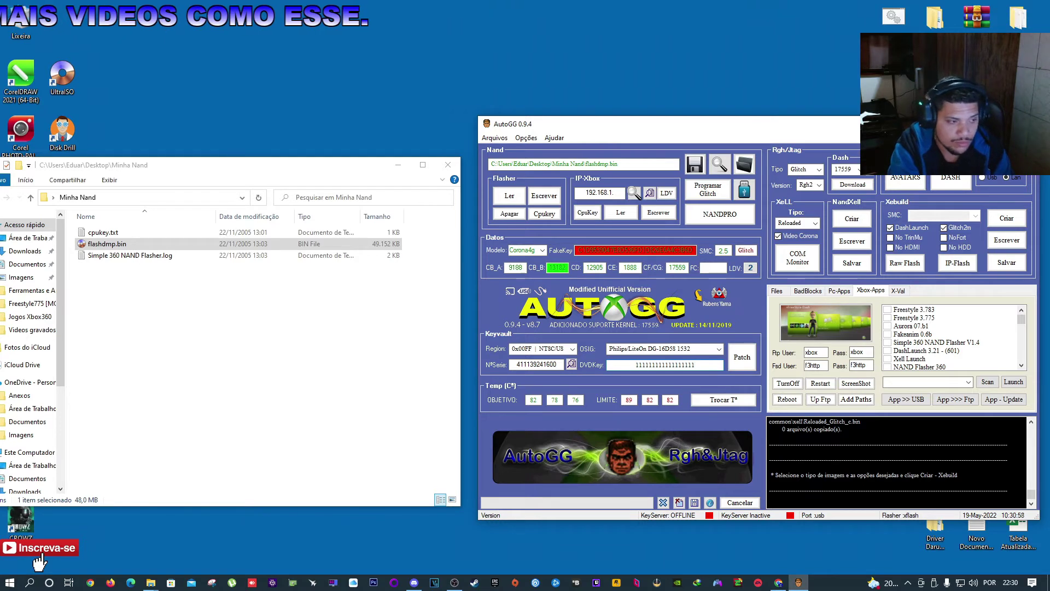
key("BackSpace")
key("BackSpace")
key("BackSpace")
key("BackSpace")
key("BackSpace")
key("BackSpace")
key("BackSpace")
key("BackSpace")
key("BackSpace")
key("BackSpace")
key("BackSpace")
key("BackSpace")
key("BackSpace")
key("BackSpace")
key("BackSpace")
key("BackSpace")
key("BackSpace")
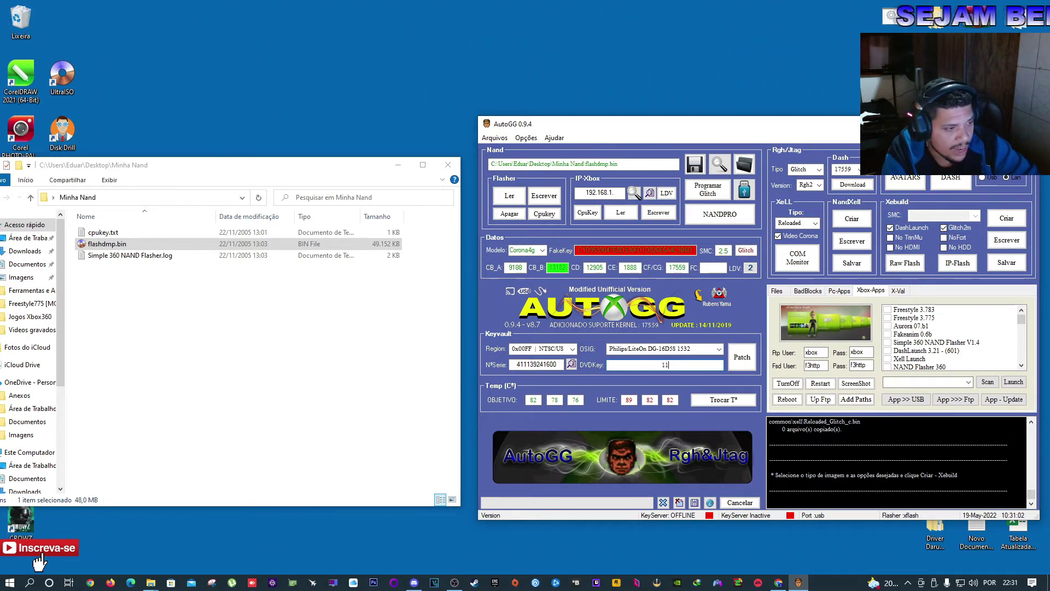
type("555555555558")
key("BackSpace")
key("BackSpace")
key("BackSpace")
key("BackSpace")
key("BackSpace")
key("BackSpace")
key("BackSpace")
key("BackSpace")
key("BackSpace")
key("BackSpace")
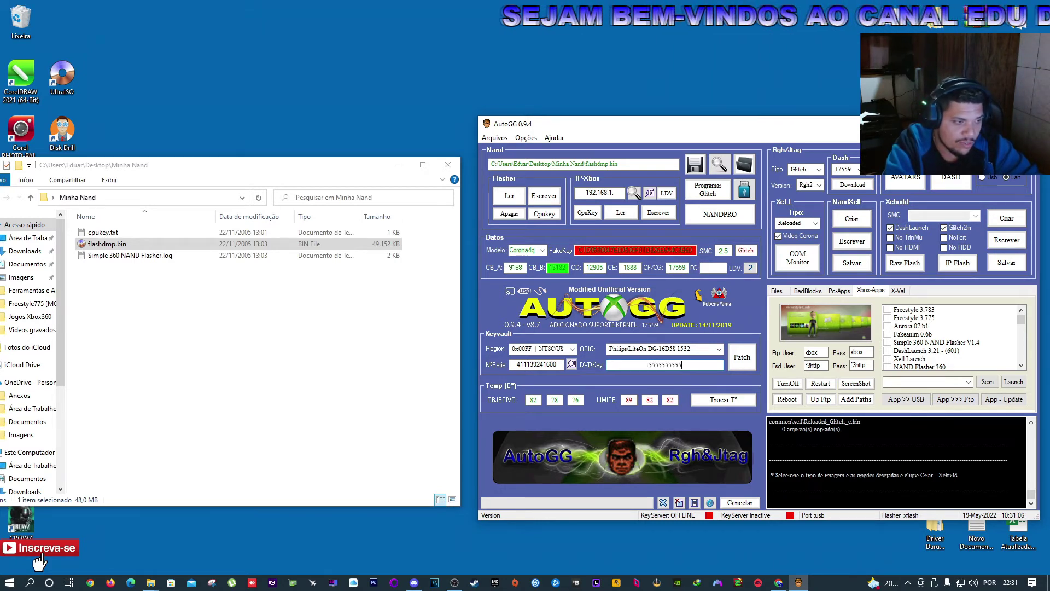
key("BackSpace")
key("BackSpace")
type("222")
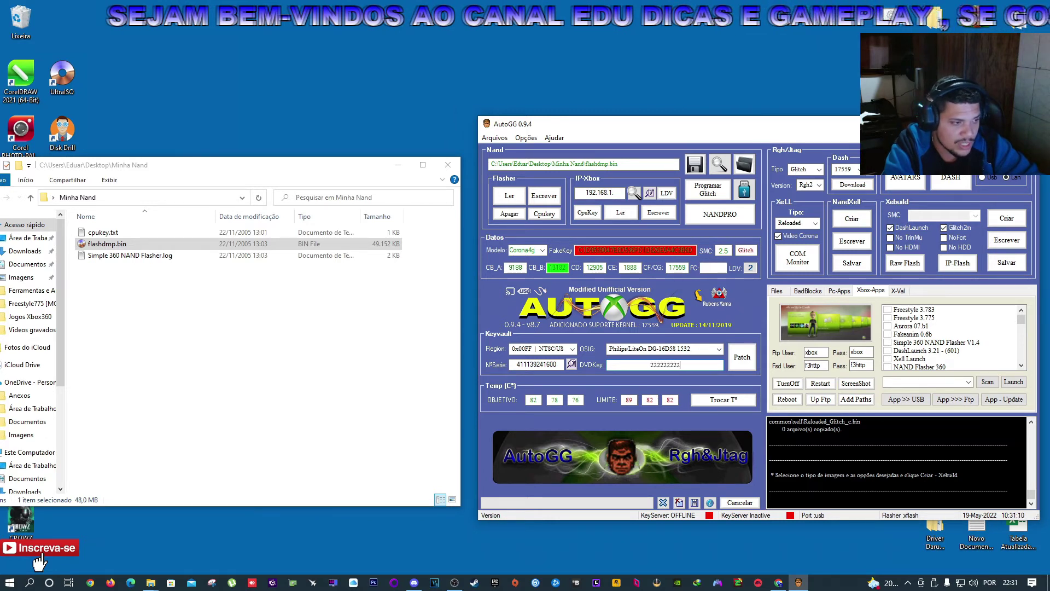
type("22222")
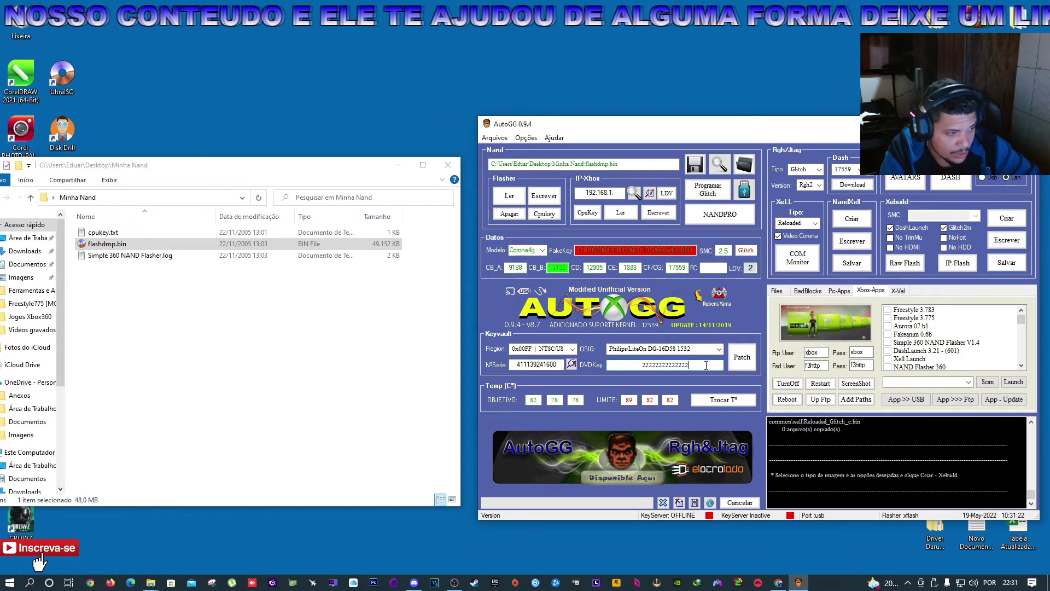
left_click_drag(706, 366, 631, 365)
key("BackSpace")
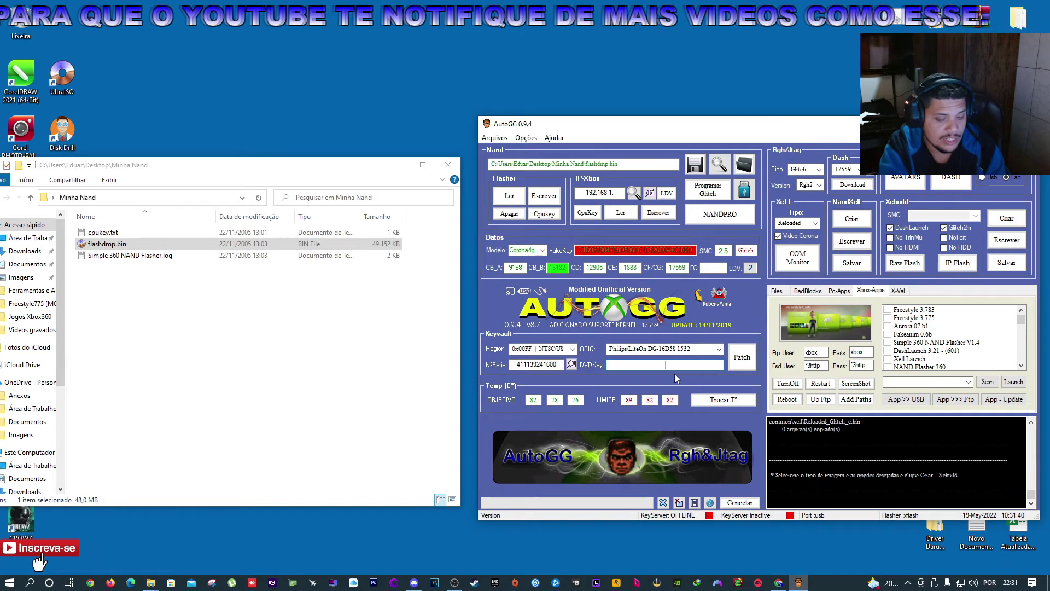
Try a longer digit placeholder and a letter placeholder as the Keyvault's DVD key, clearing each one
type("11111111111111111111")
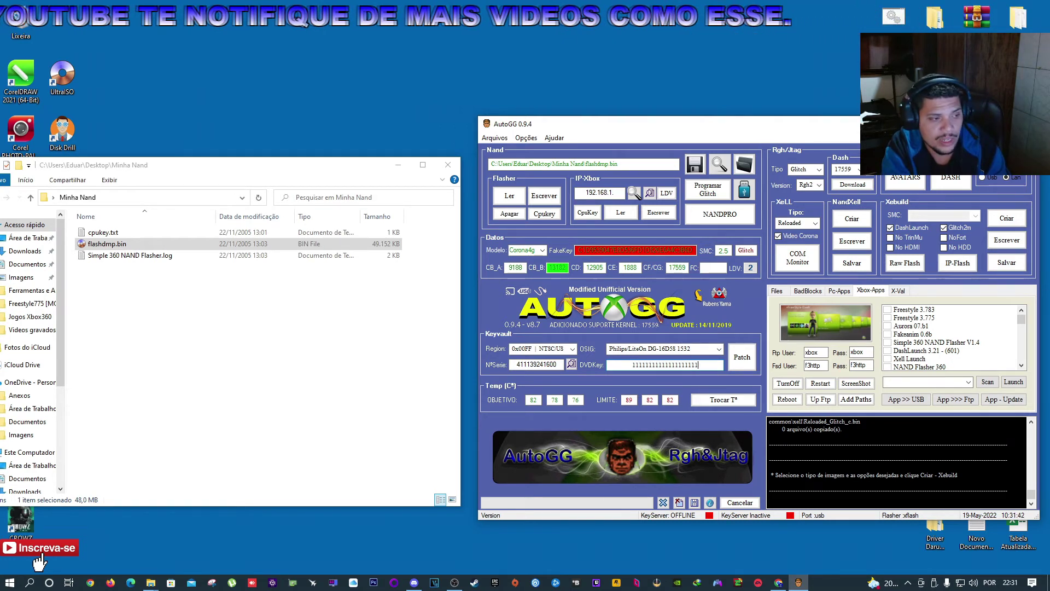
type("111111")
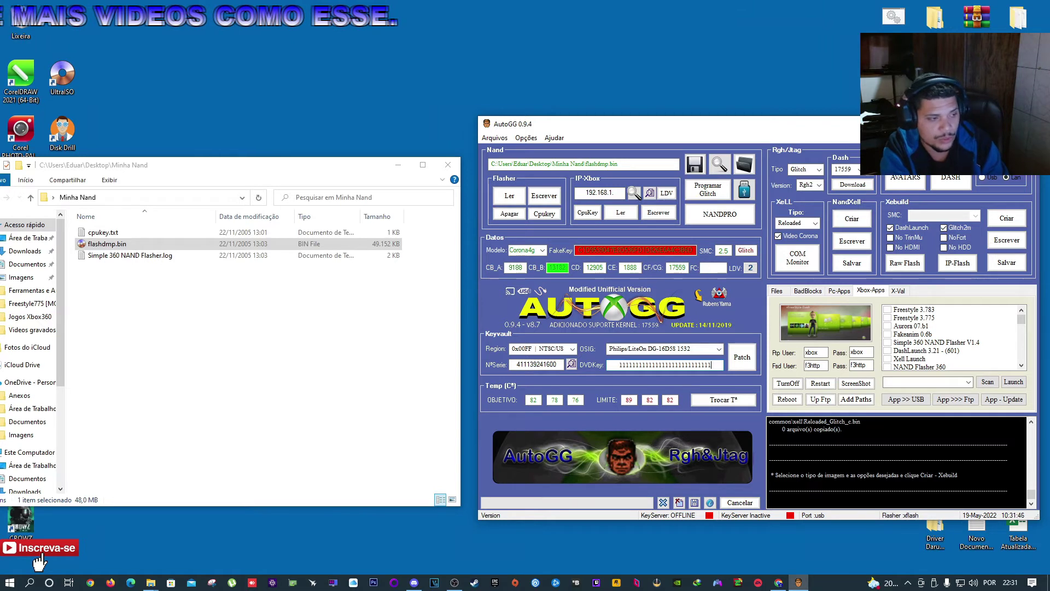
key("BackSpace")
key("BackSpace")
key("BackSpace")
key("BackSpace")
key("BackSpace")
key("BackSpace")
key("BackSpace")
key("BackSpace")
key("BackSpace")
key("BackSpace")
key("BackSpace")
key("BackSpace")
key("BackSpace")
key("BackSpace")
key("BackSpace")
key("BackSpace")
key("BackSpace")
key("BackSpace")
key("BackSpace")
key("BackSpace")
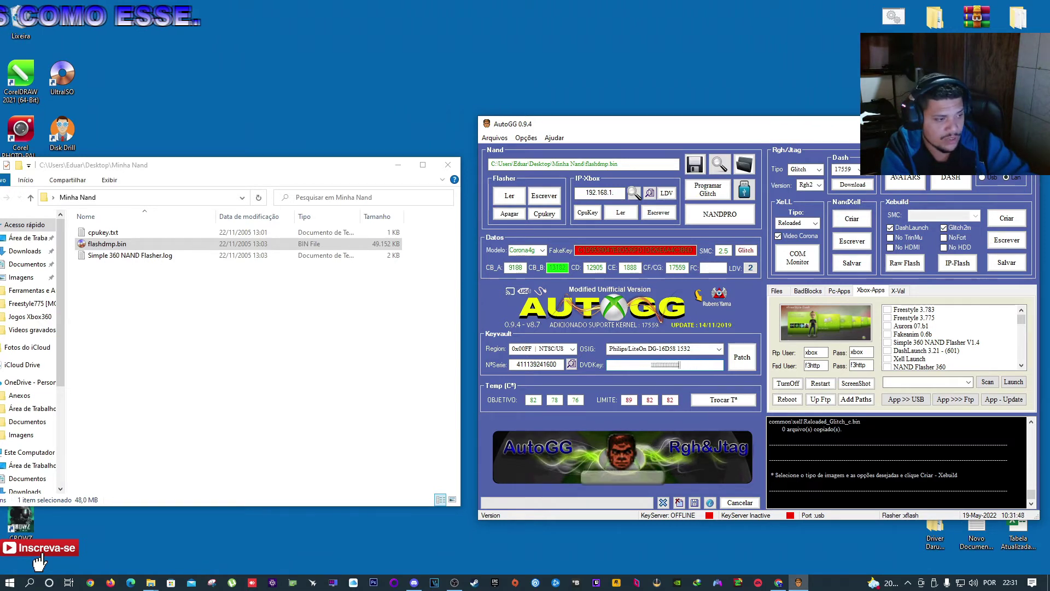
type("aaaaaaaaaaaa")
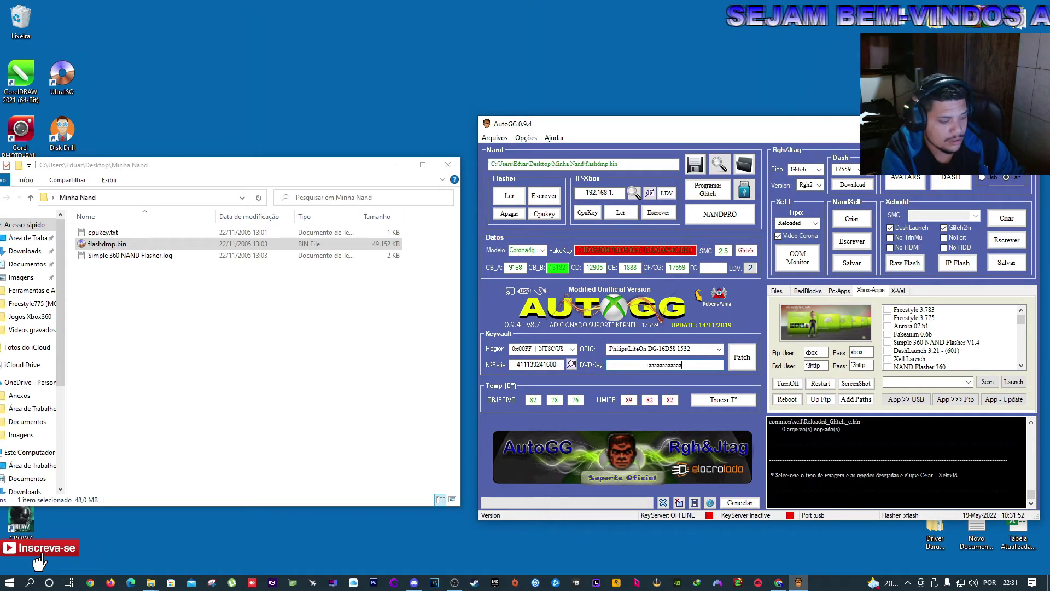
type("bbbbbbbbb")
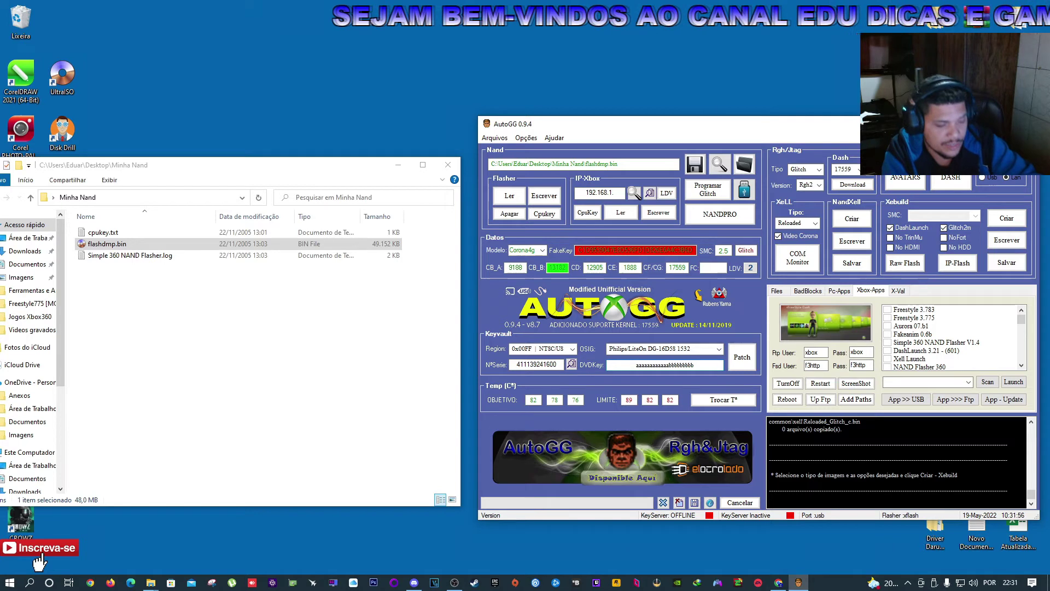
key("BackSpace")
key("BackSpace")
key("BackSpace")
key("BackSpace")
key("BackSpace")
key("BackSpace")
key("BackSpace")
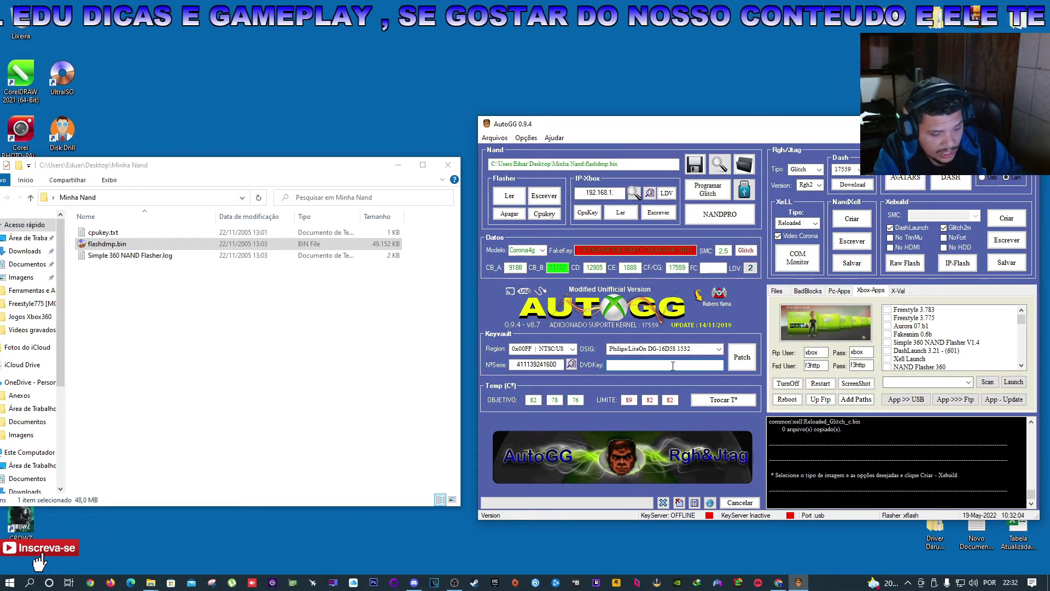
Patch the Keyvault with a placeholder DVD key and Philips/LiteOn DG-16D5S 1532 as the OSIG drive model
type("1111111111111111111111")
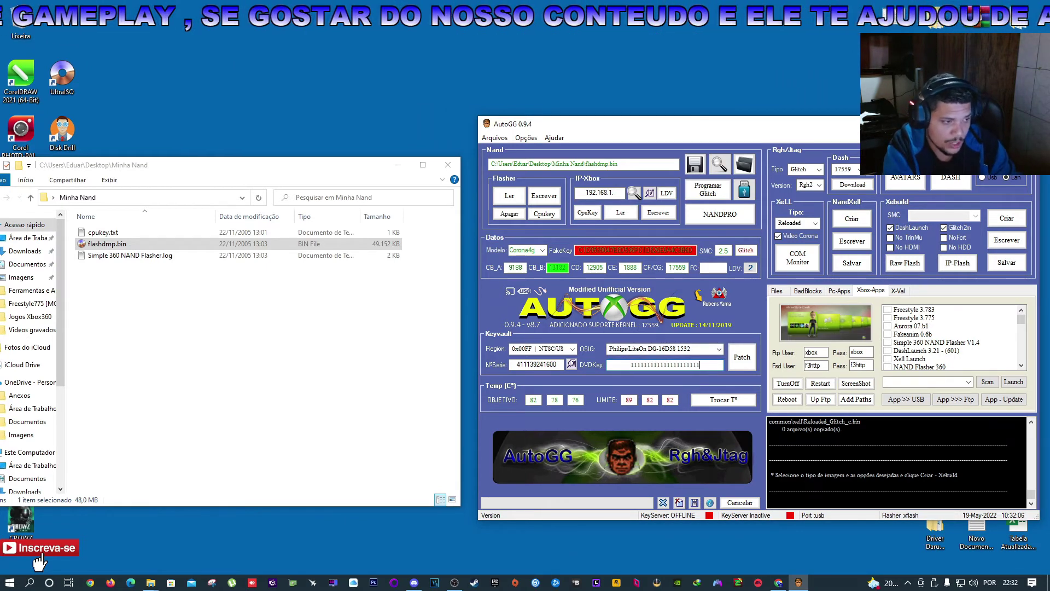
left_click(696, 351)
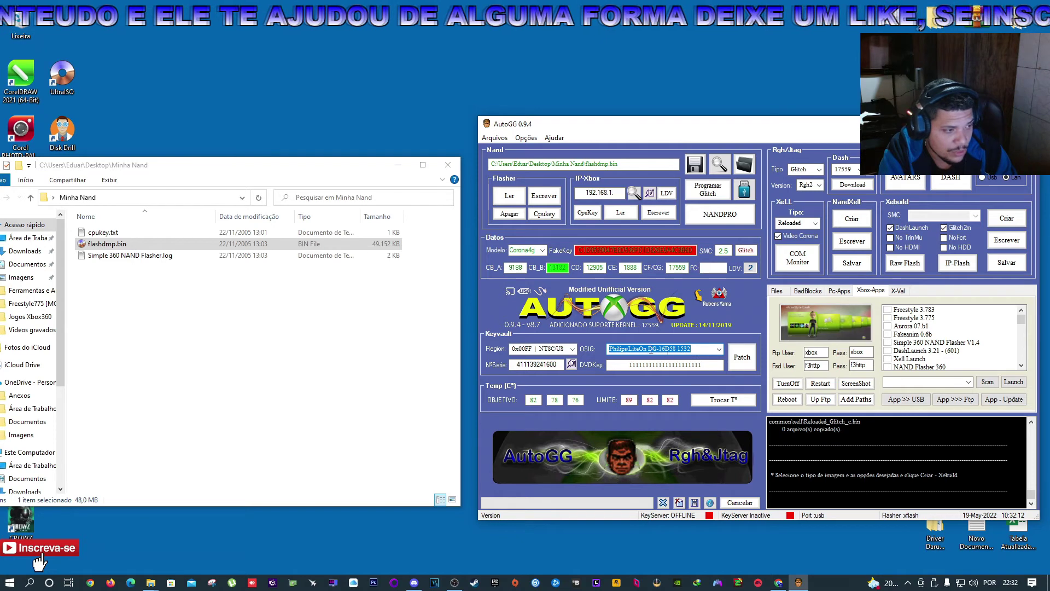
left_click(719, 350)
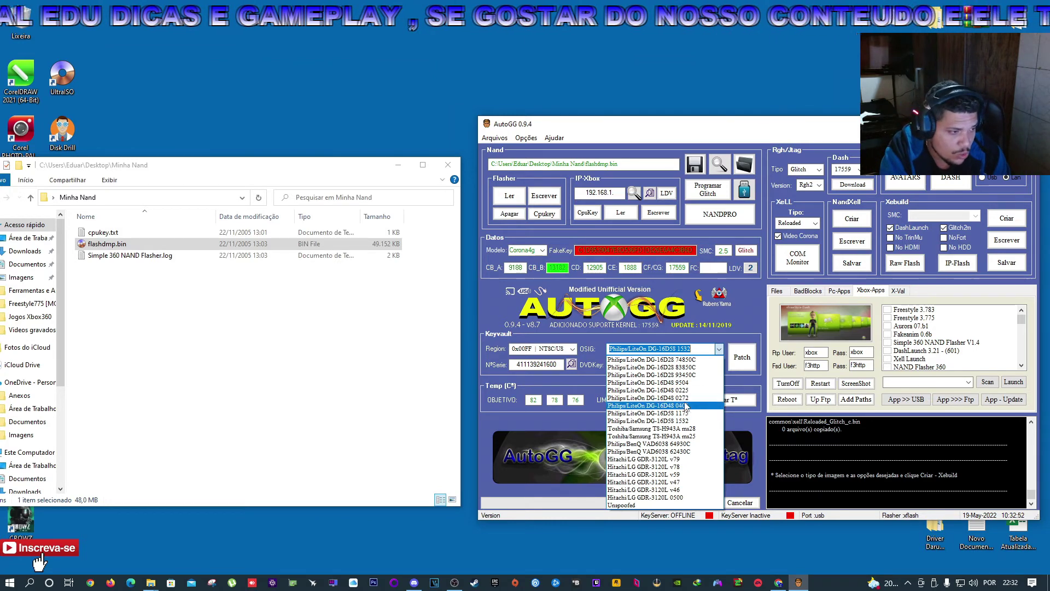
left_click(685, 421)
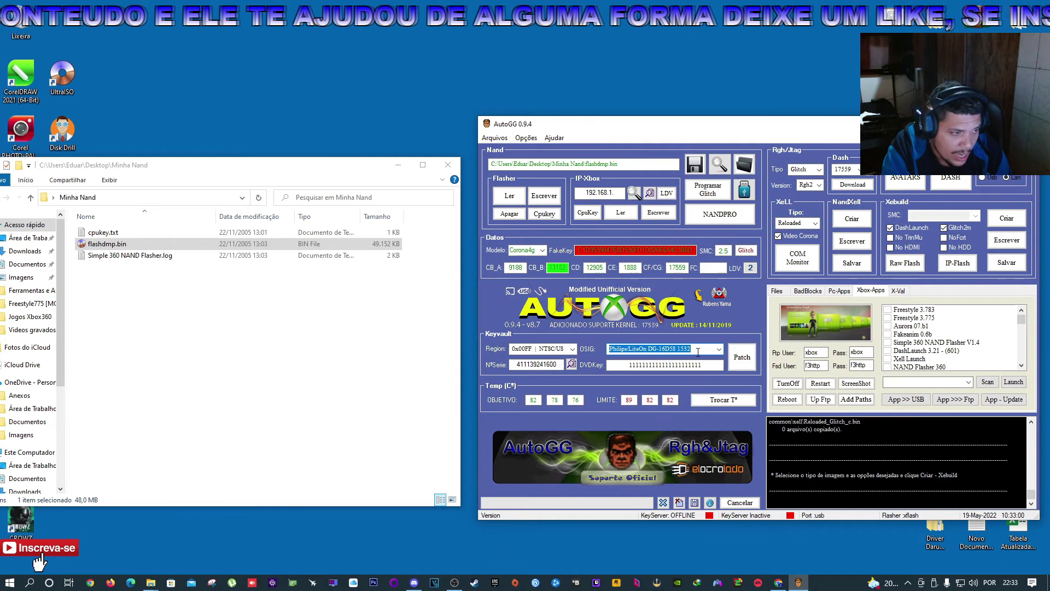
left_click(718, 349)
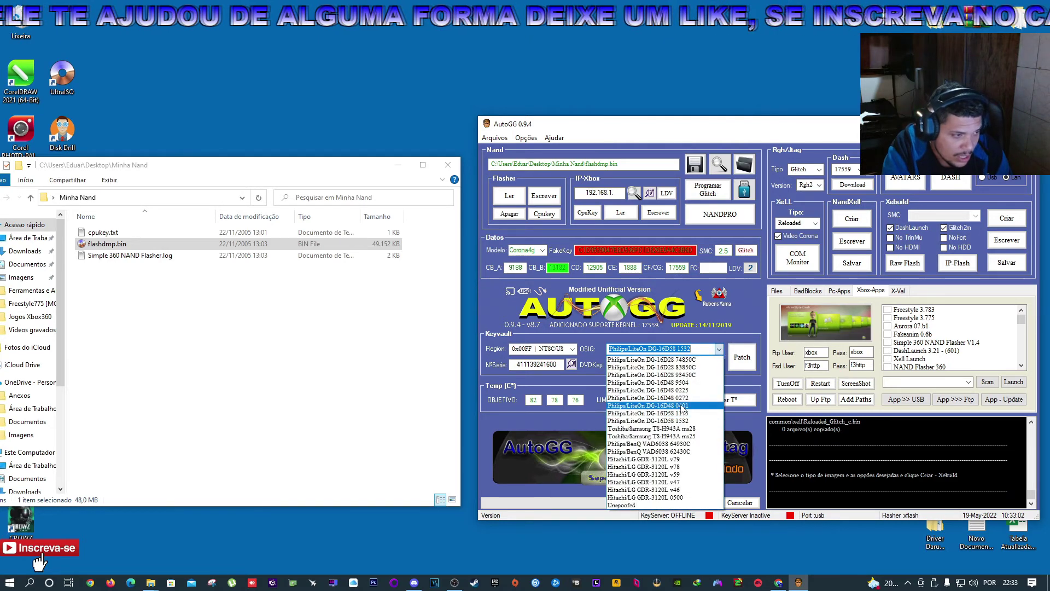
left_click(740, 380)
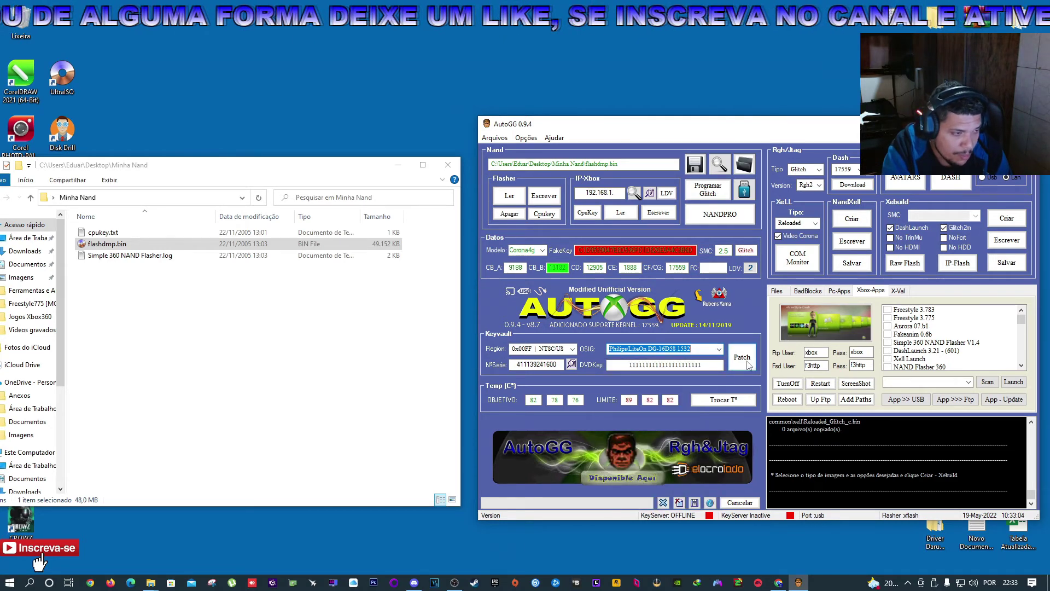
left_click(742, 360)
left_click(758, 341)
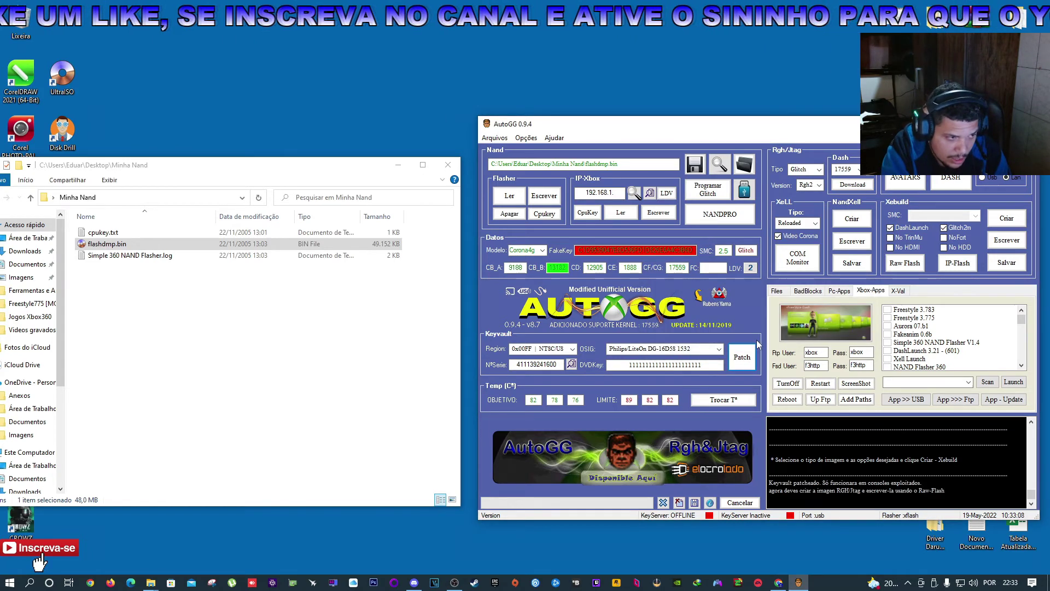
Shorten the placeholder DVD key in the Keyvault data, and replace it with a newly entered repeated-digit key
left_click(713, 365)
left_click_drag(690, 366, 626, 365)
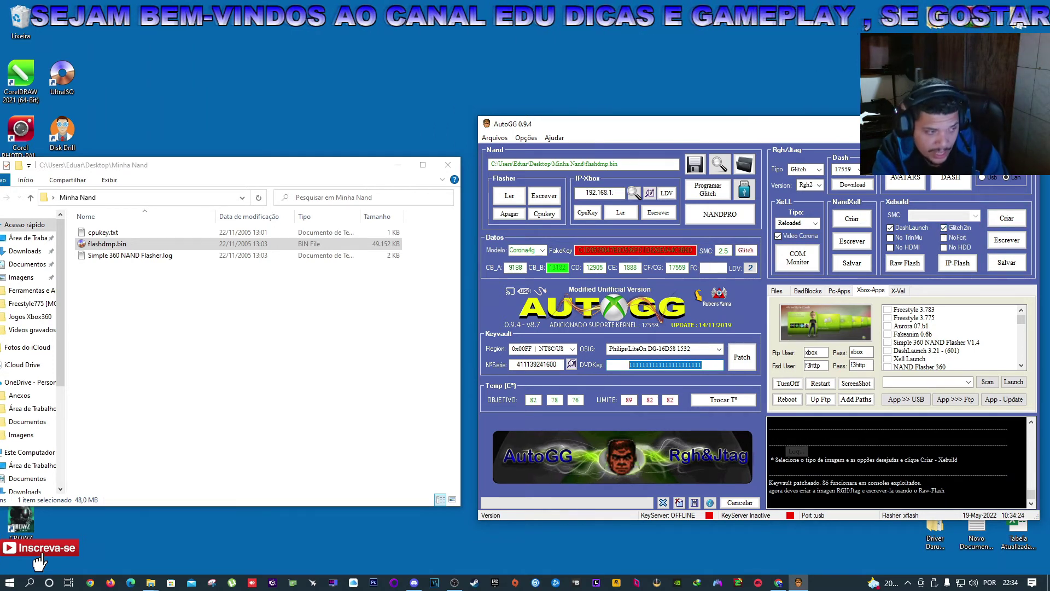
left_click(707, 366)
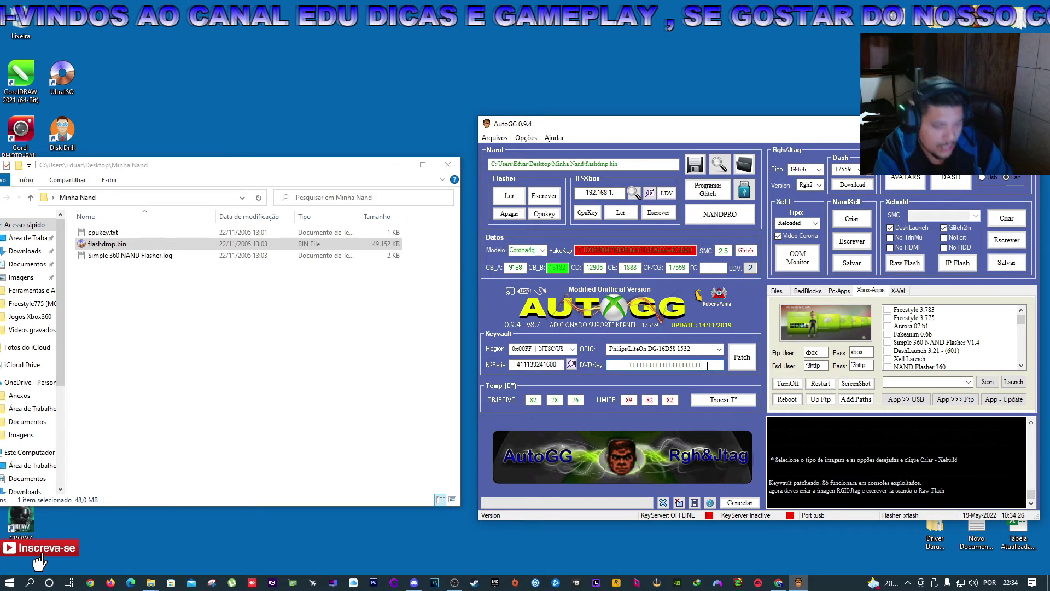
key("BackSpace")
key("BackSpace")
key("BackSpace")
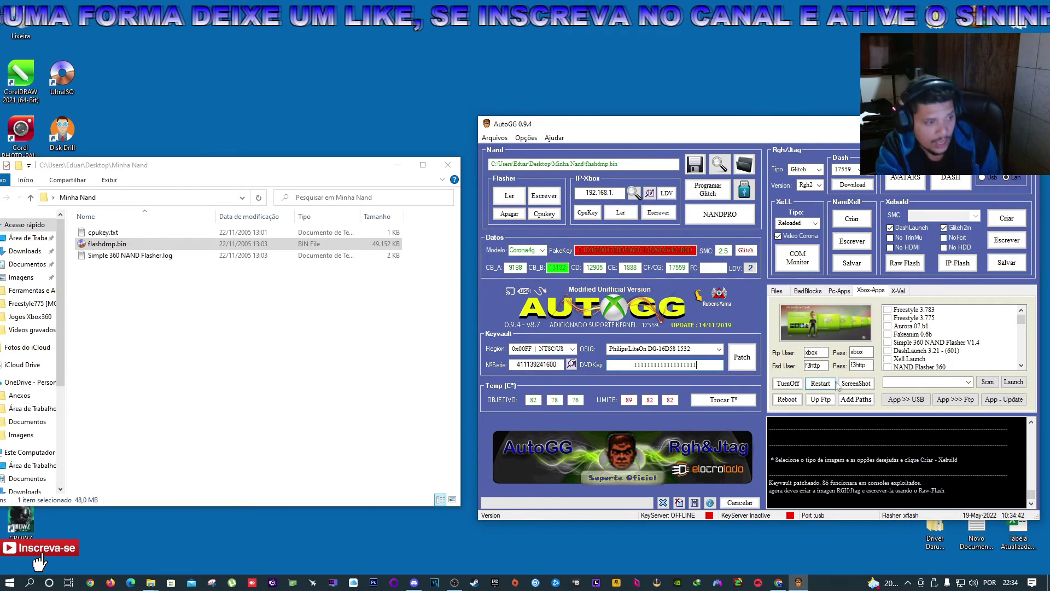
left_click_drag(699, 366, 625, 365)
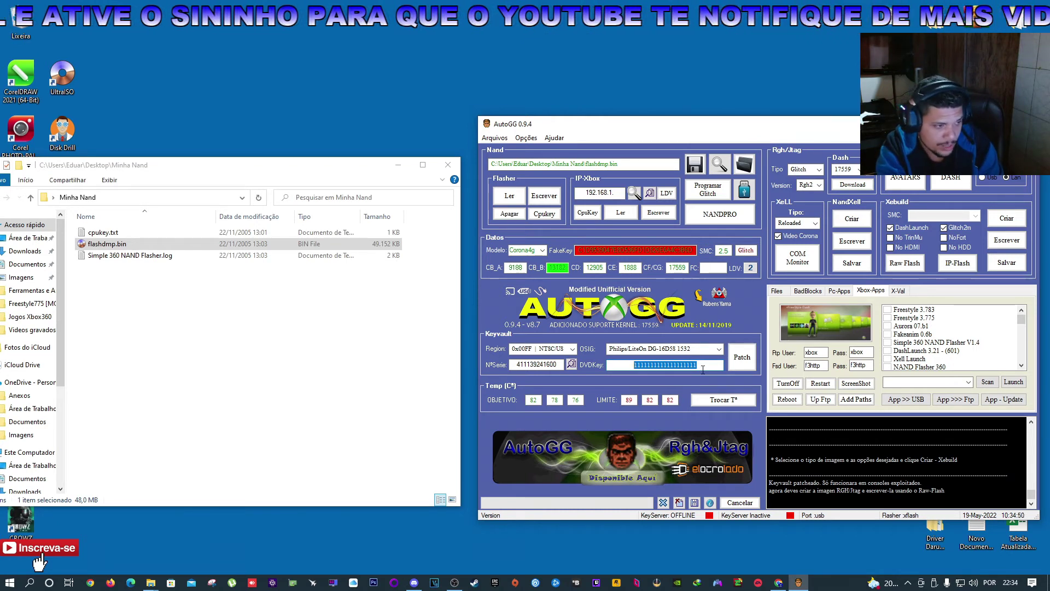
left_click_drag(704, 369, 624, 367)
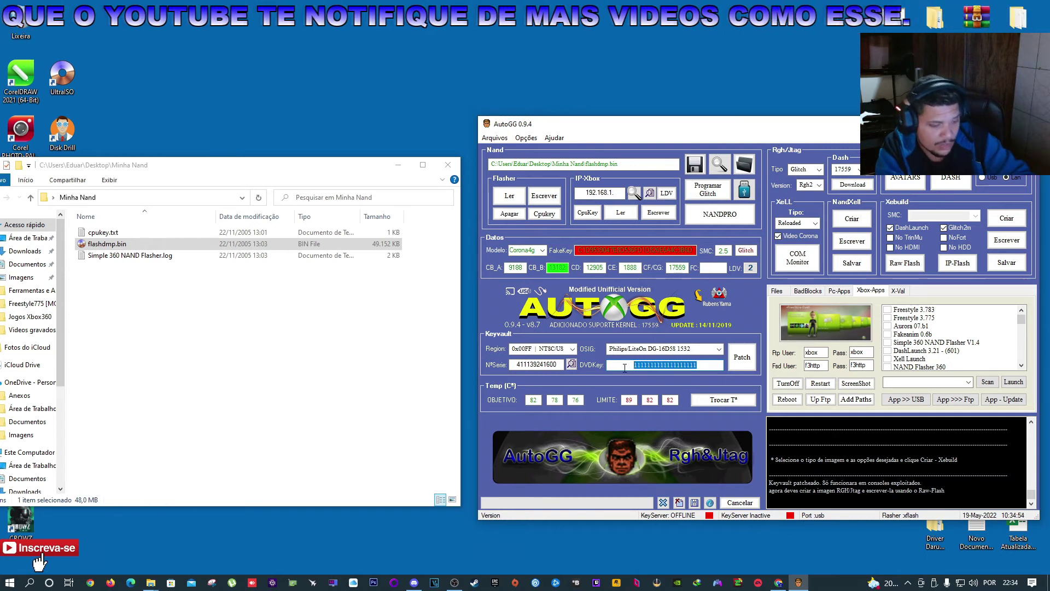
type("111111111111111111111")
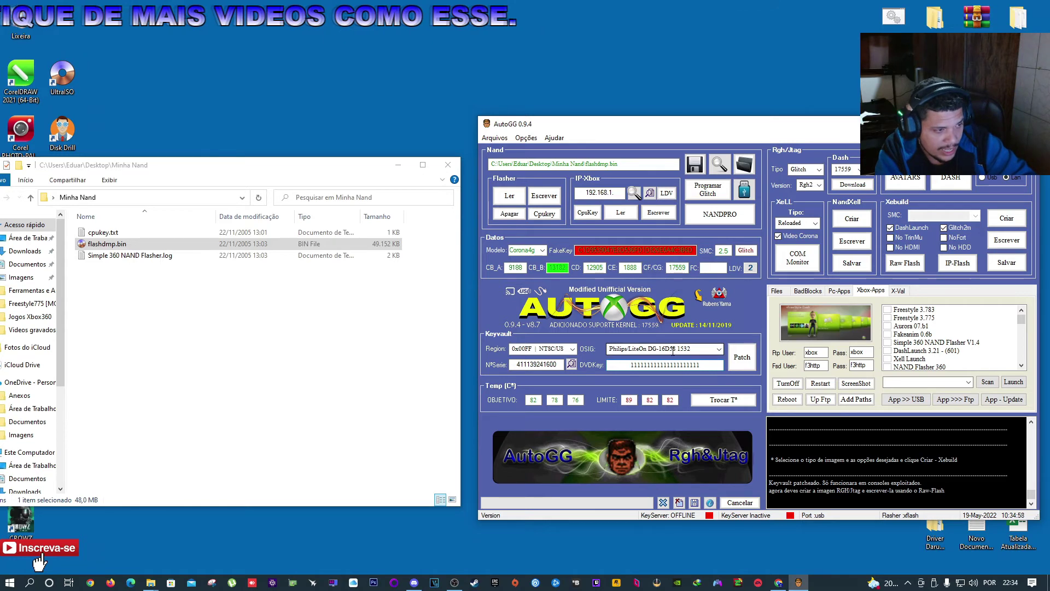
left_click(719, 349)
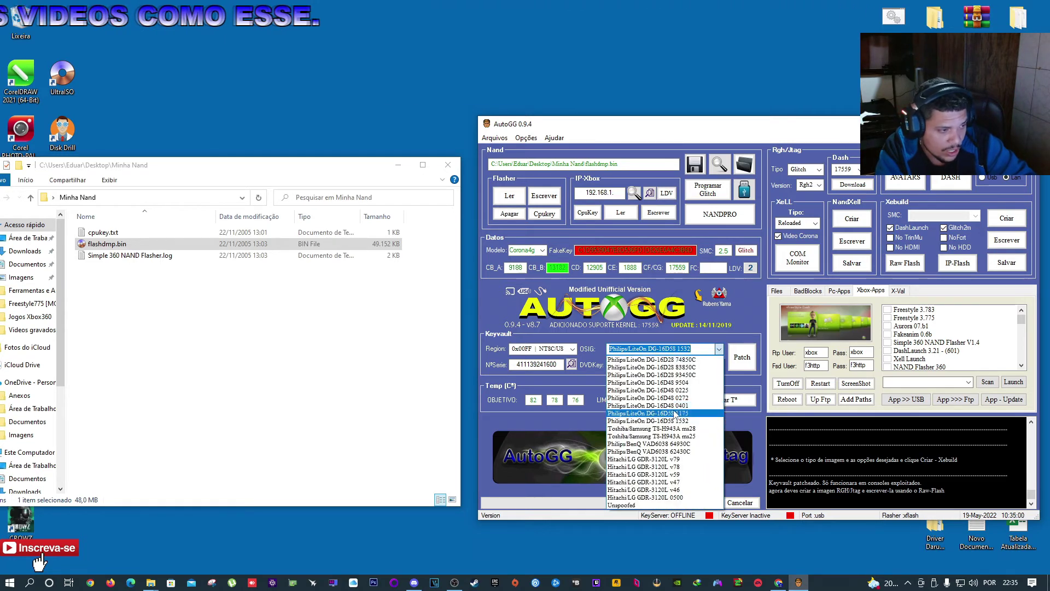
left_click(745, 378)
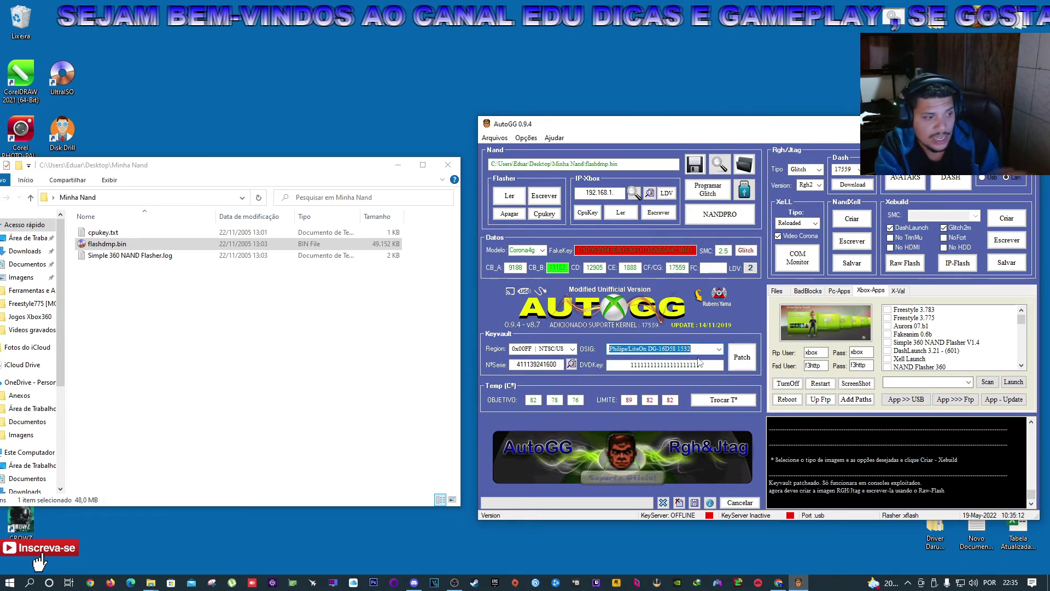
left_click_drag(706, 365, 624, 367)
key("shift+Tab")
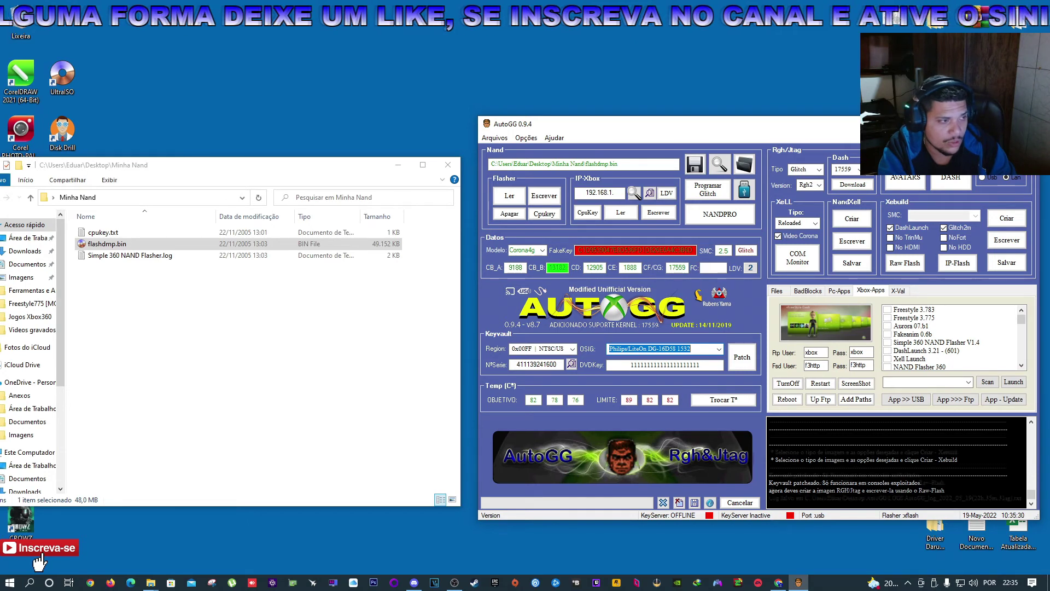
Restart AutoGG and load flashdmp.bin from the Minha Nand folder into it
left_click(1029, 123)
left_click_drag(310, 174, 716, 169)
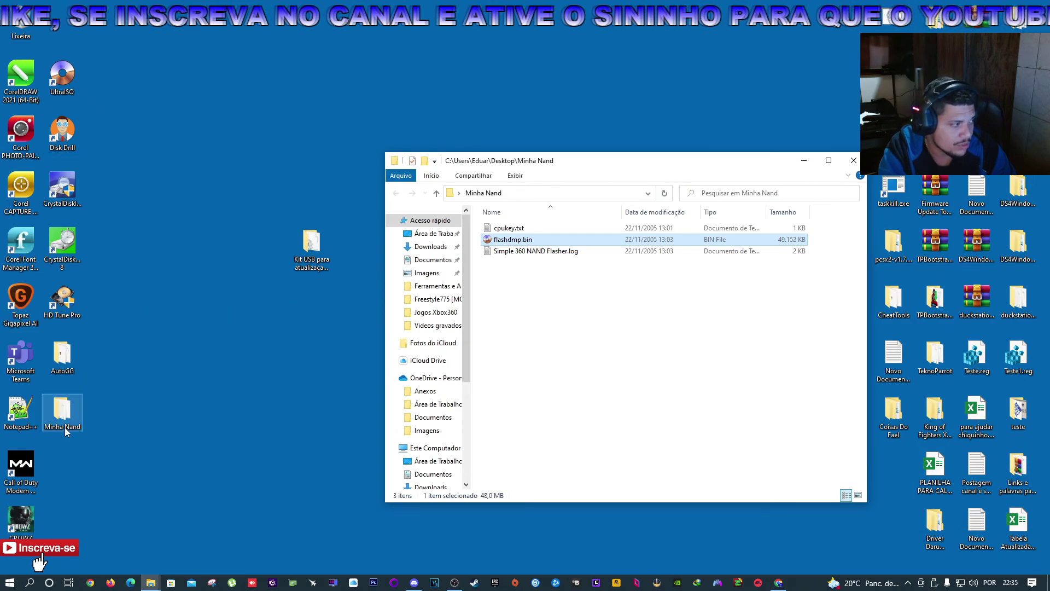
double_click(62, 355)
left_click(586, 298)
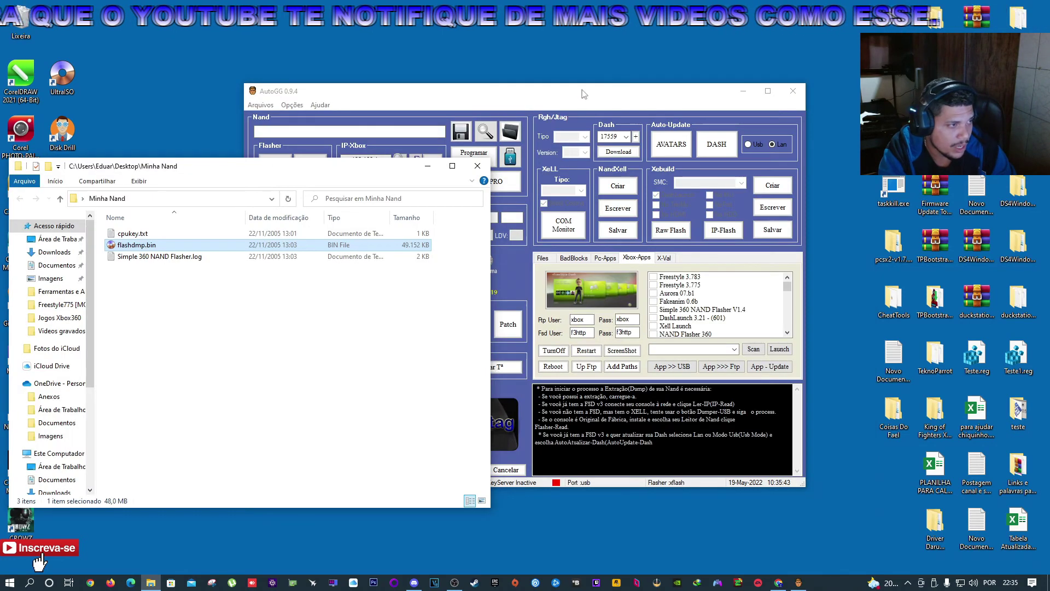
left_click_drag(584, 94, 842, 118)
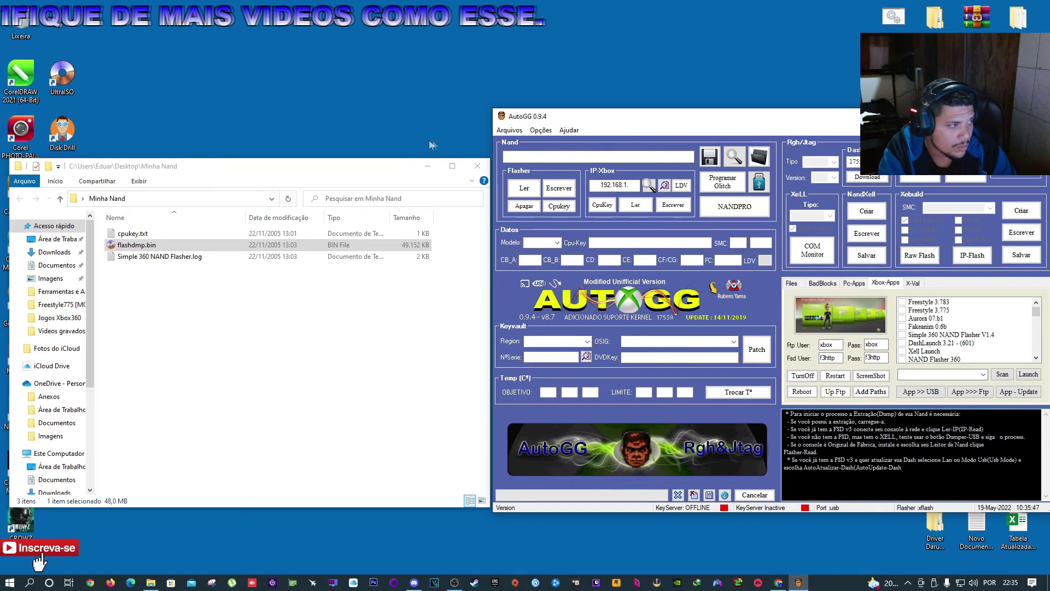
left_click_drag(365, 166, 355, 167)
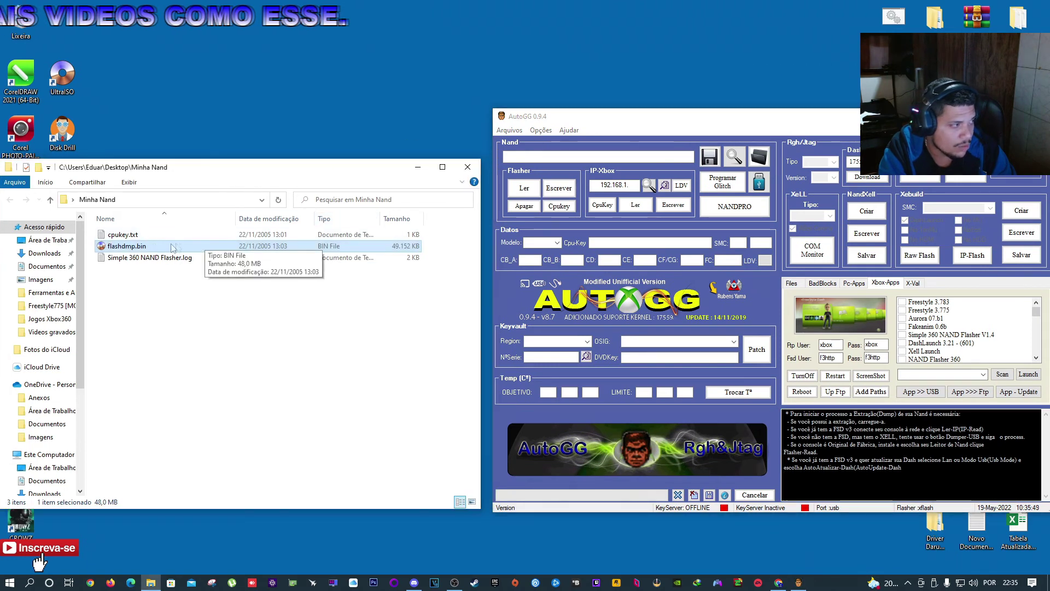
left_click_drag(177, 247, 629, 234)
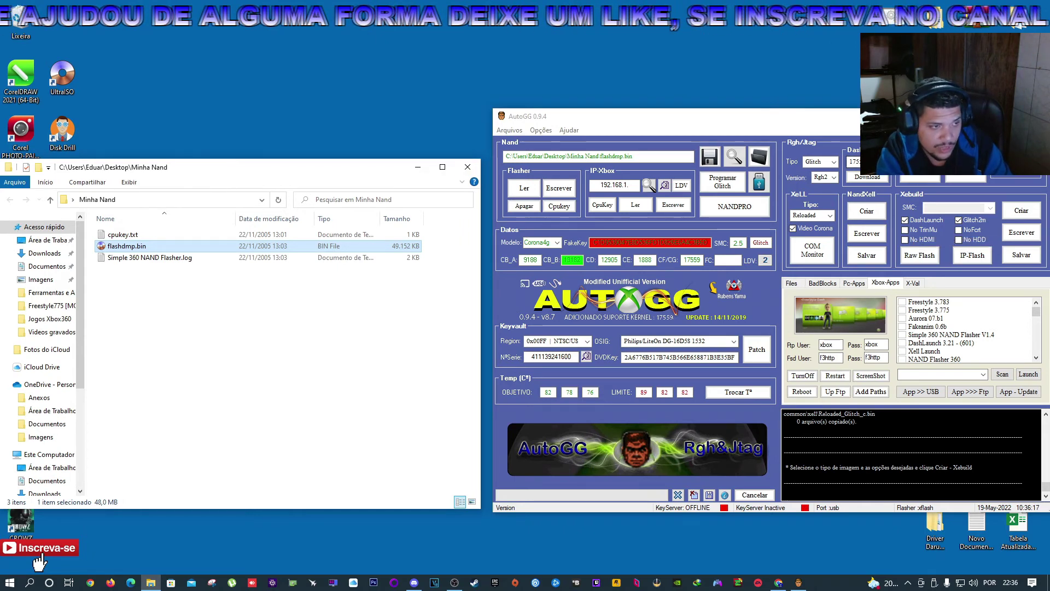
Choose dashboard version 17559 and create the Xebuild image, accepting the modded Xebuild patches for the Winbond Corona
left_click(869, 161)
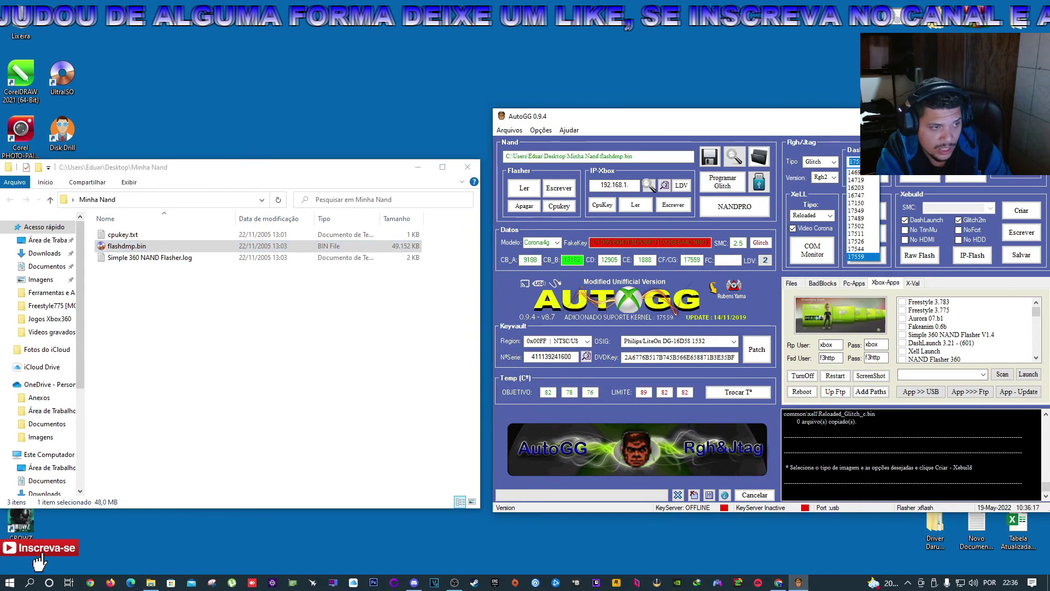
left_click(856, 257)
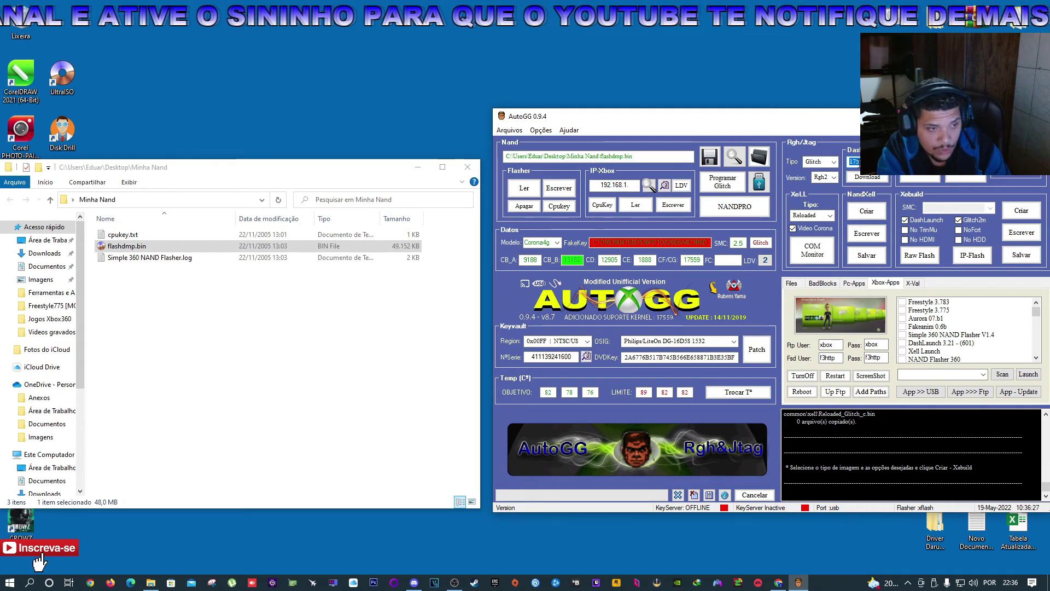
left_click(1022, 214)
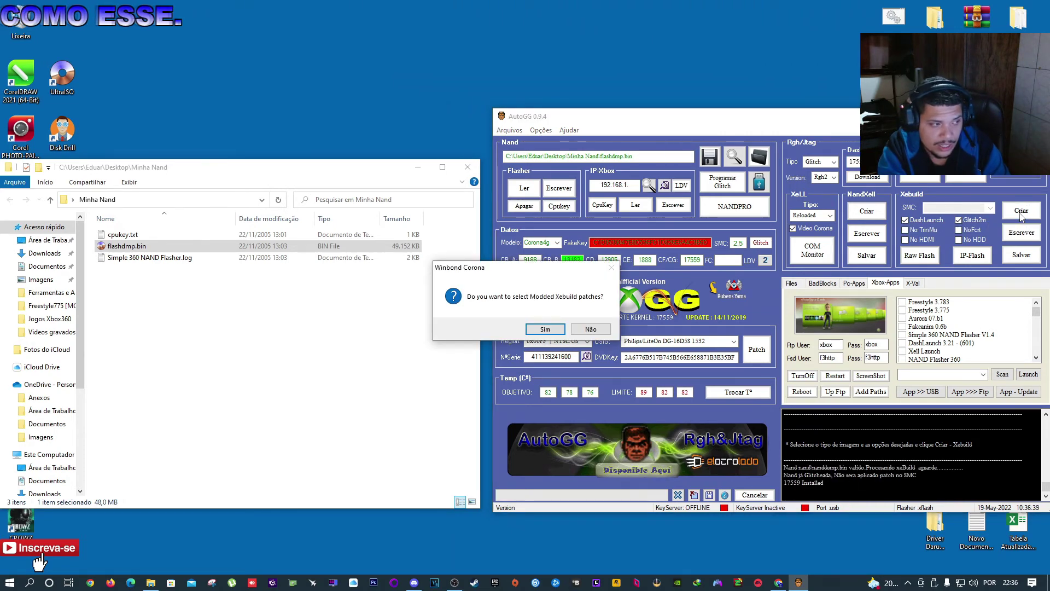
left_click(545, 329)
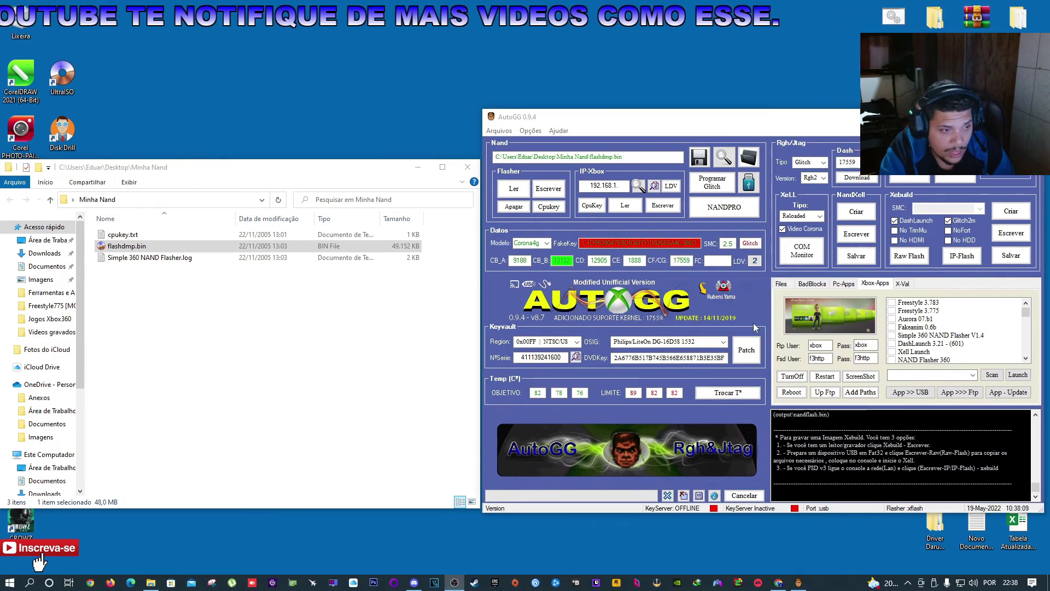
Save the created Xebuild image to the desktop as updflash in .bin format
left_click(1011, 256)
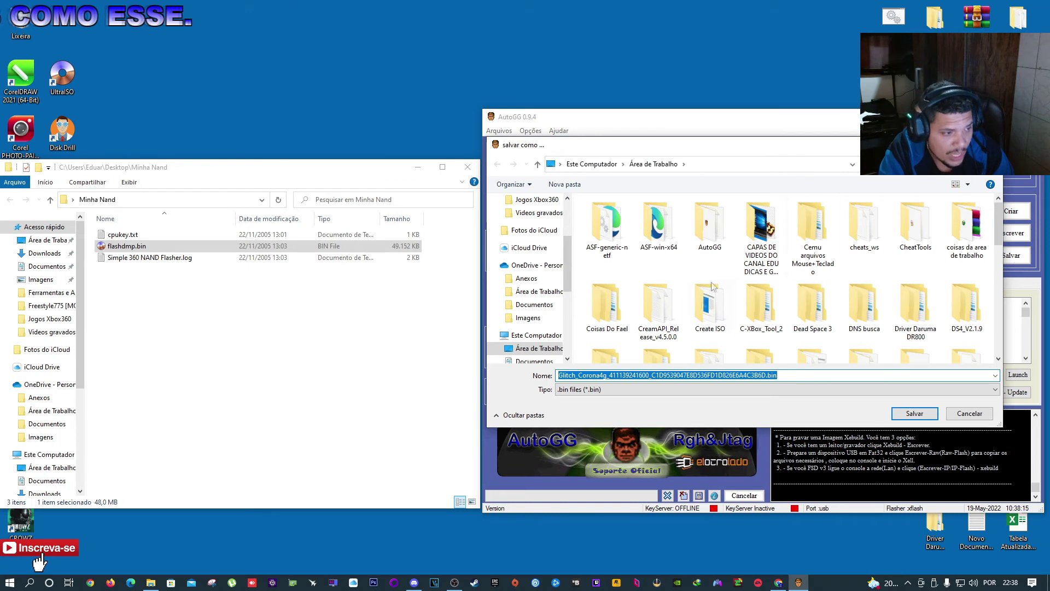
left_click(537, 348)
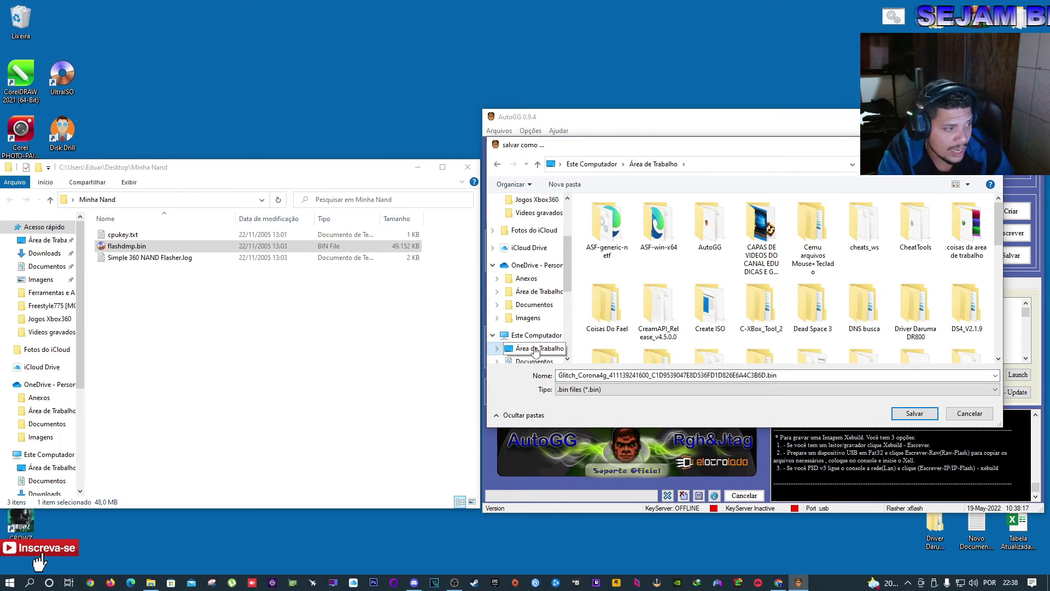
left_click(758, 376)
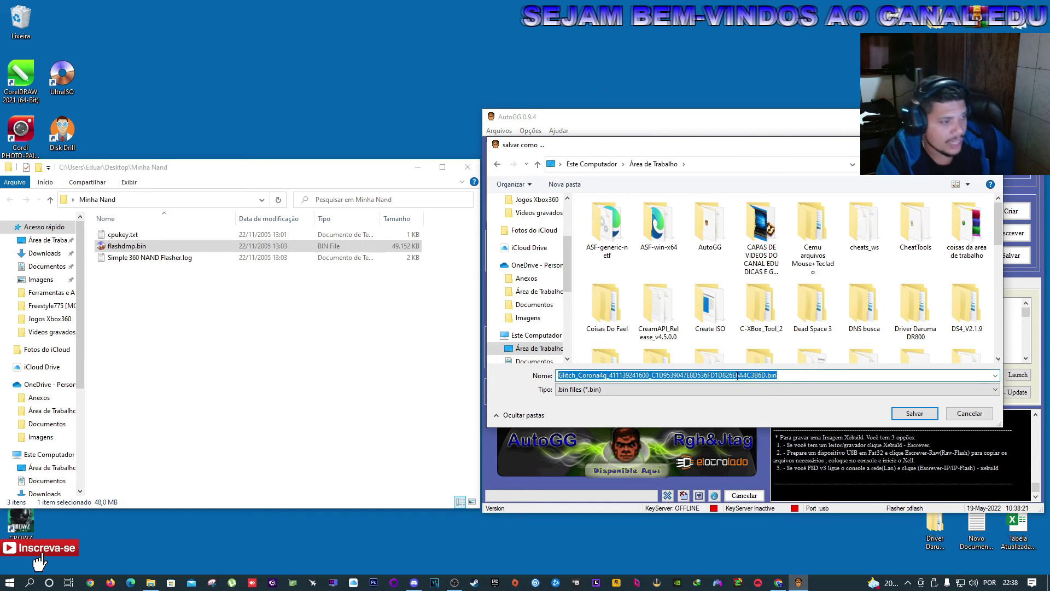
type("u")
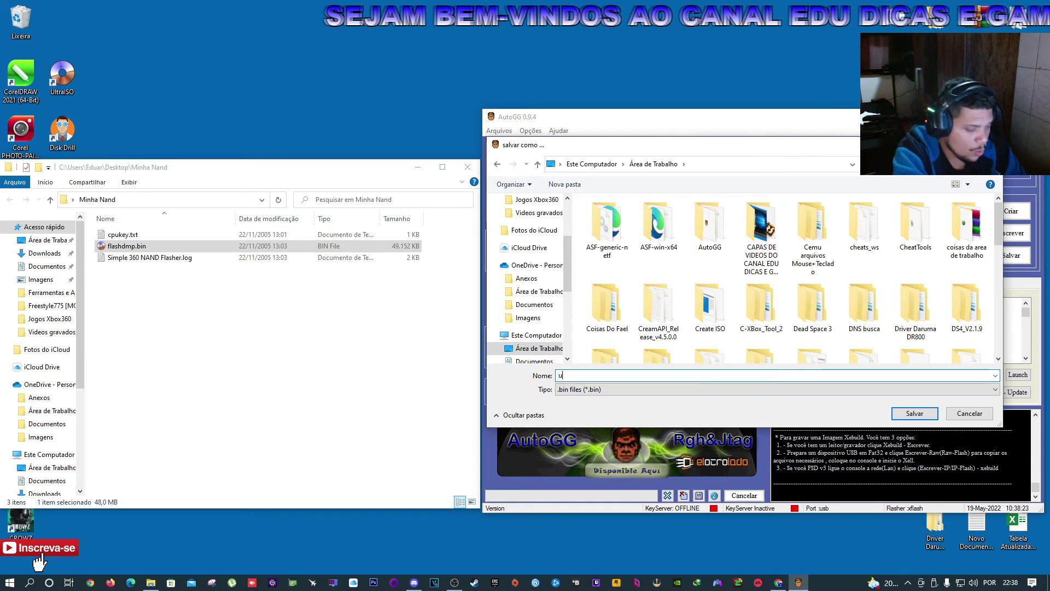
type("pdflash")
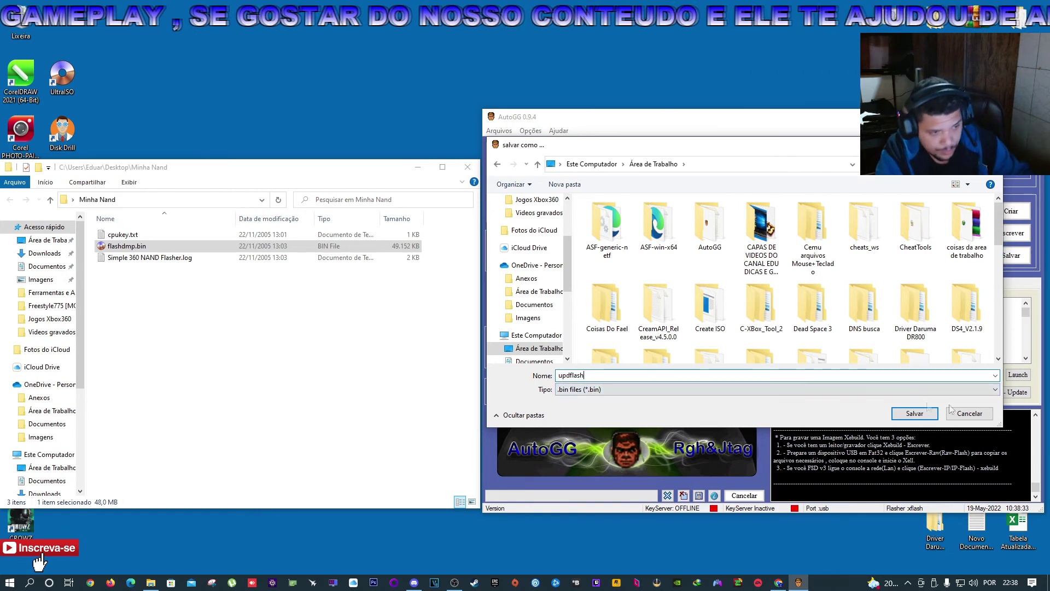
left_click(914, 414)
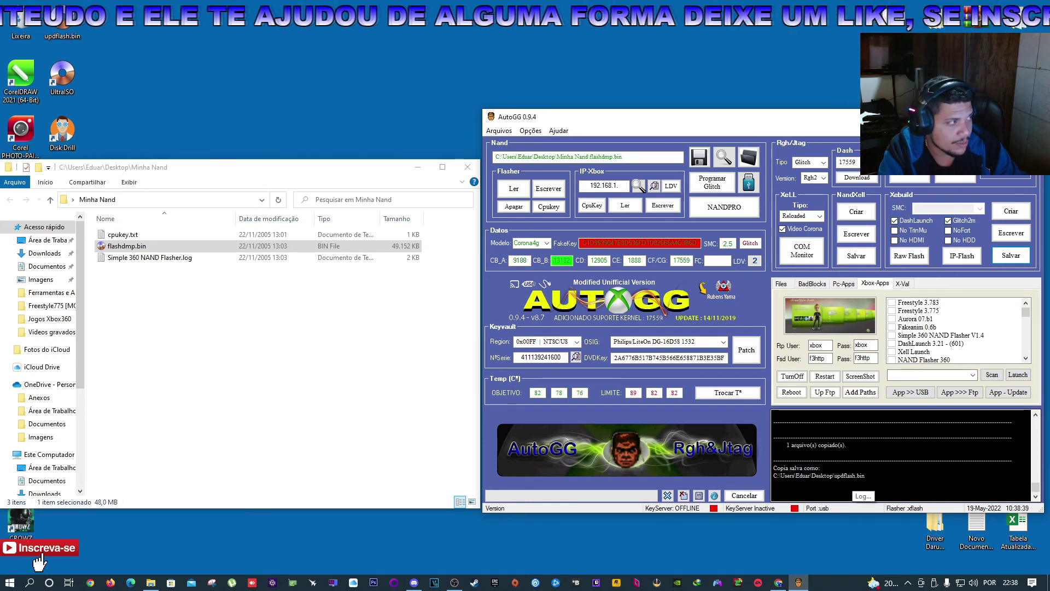
Close AutoGG and the Minha Nand folder, and place updflash.bin in an empty area of the desktop
left_click_drag(65, 25, 314, 81)
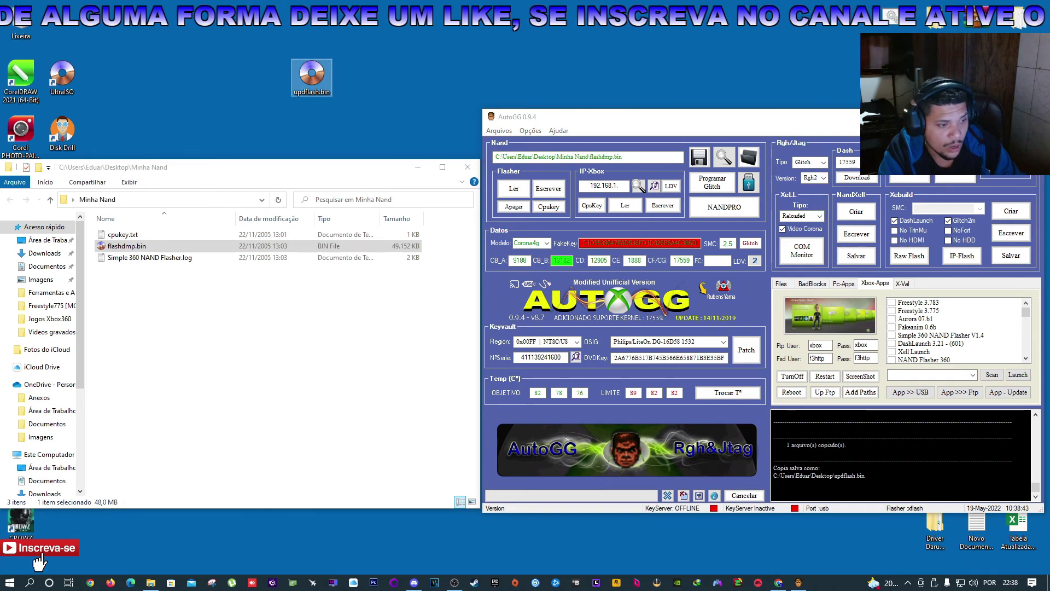
left_click(1031, 116)
left_click_drag(340, 171, 710, 165)
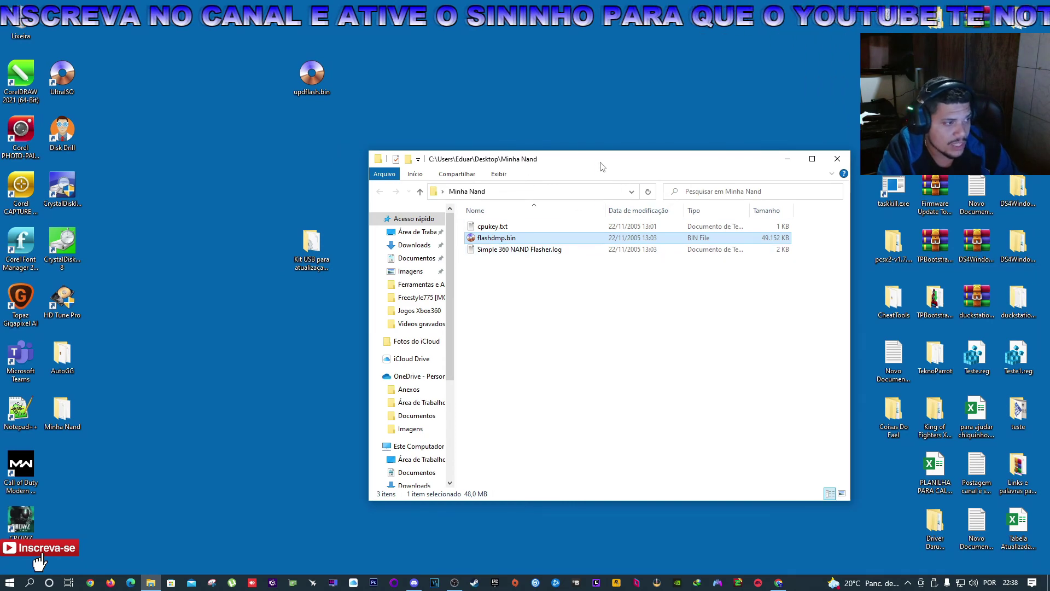
left_click_drag(601, 163, 677, 146)
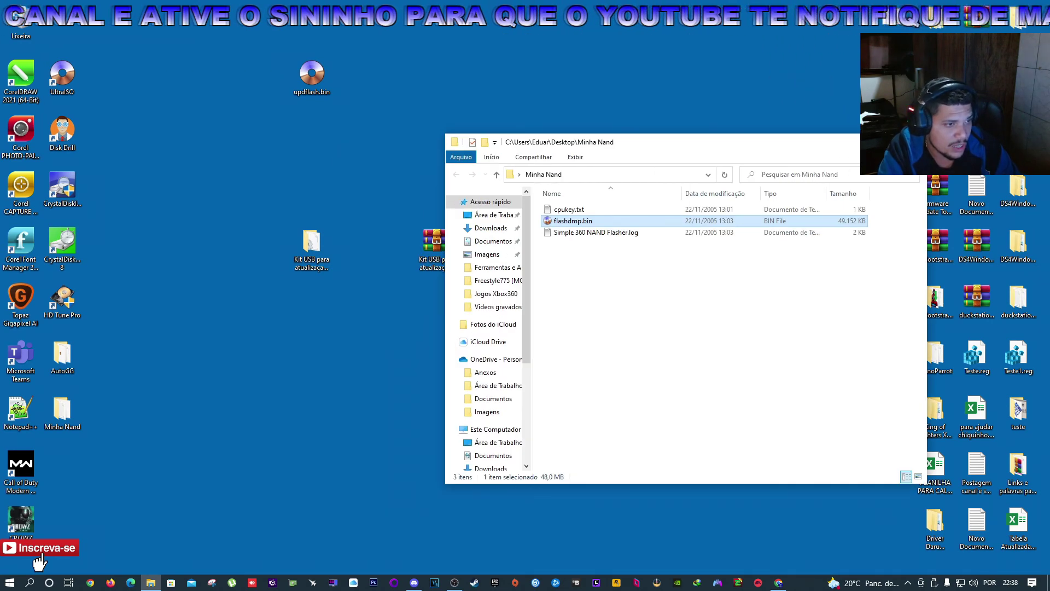
left_click(915, 142)
left_click_drag(303, 95, 344, 152)
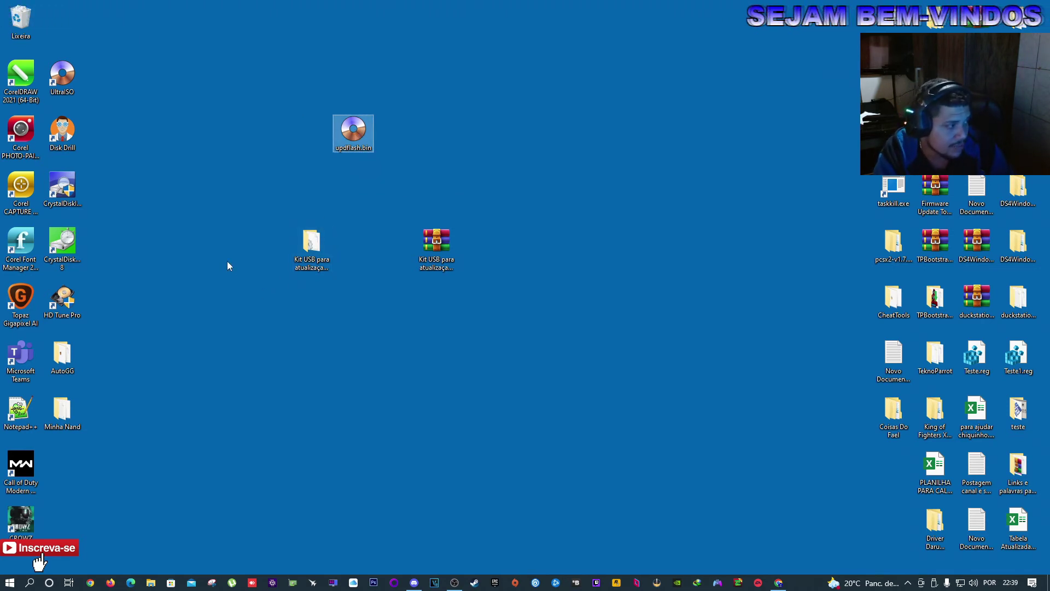
Copy updflash.bin from the desktop into the Simple 360 NAND Flasher folder on the XBOX R (H:) drive
left_click(151, 583)
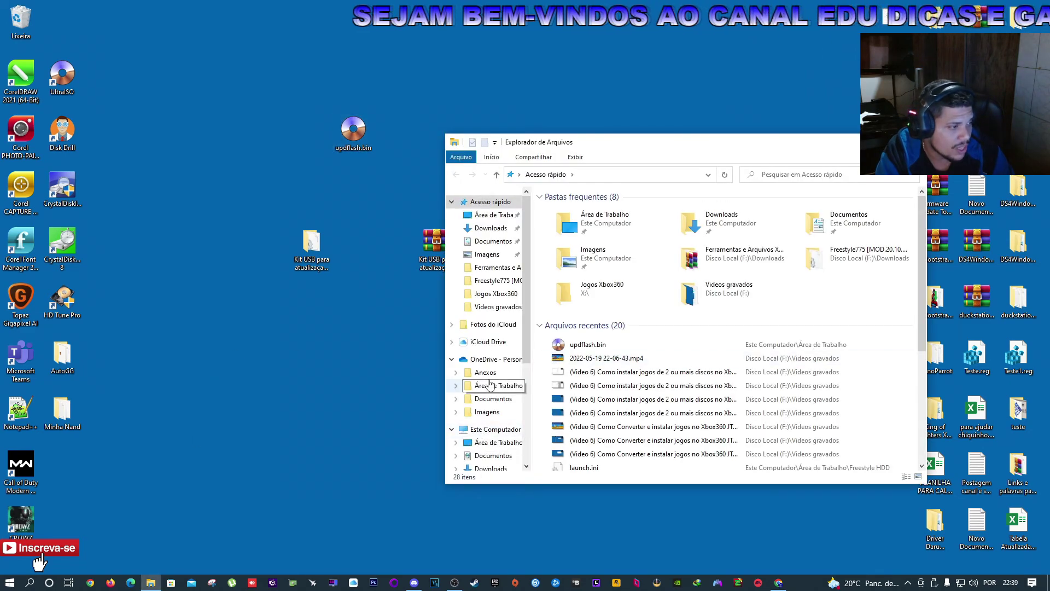
left_click(490, 431)
double_click(612, 420)
left_click_drag(744, 144, 813, 143)
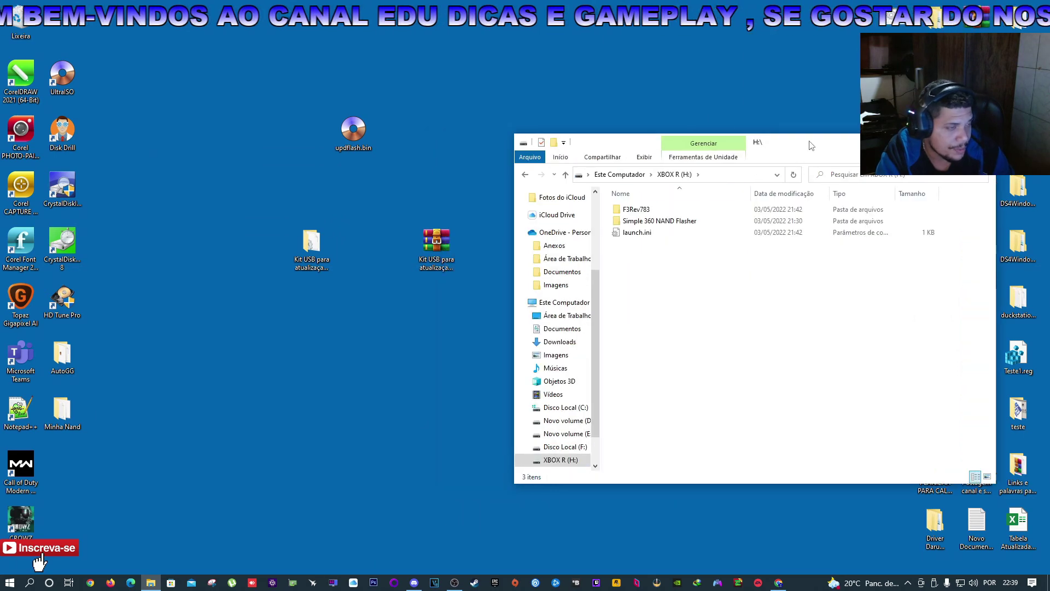
left_click(352, 132)
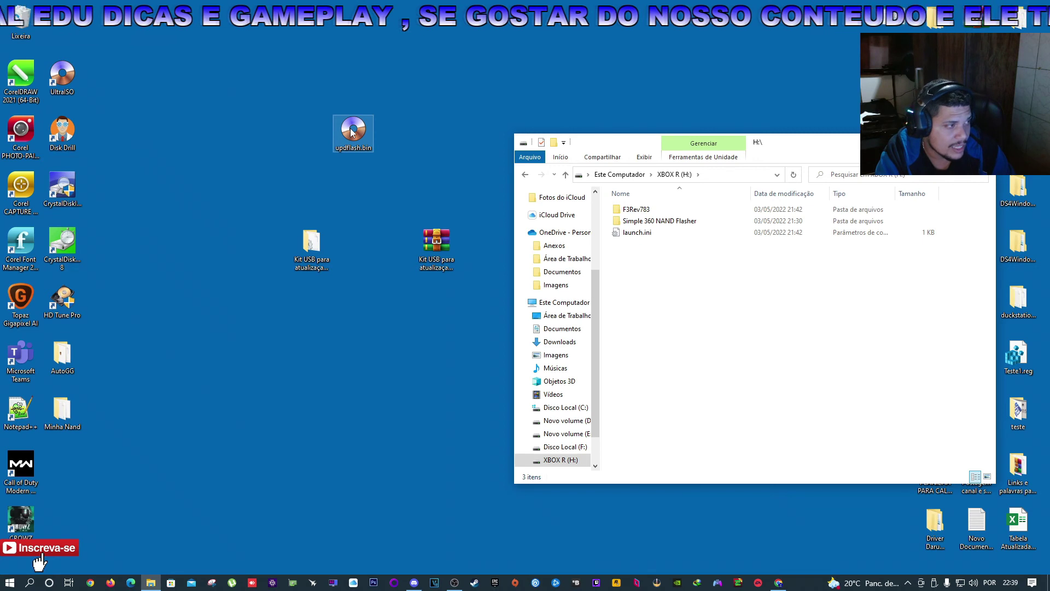
left_click(426, 174)
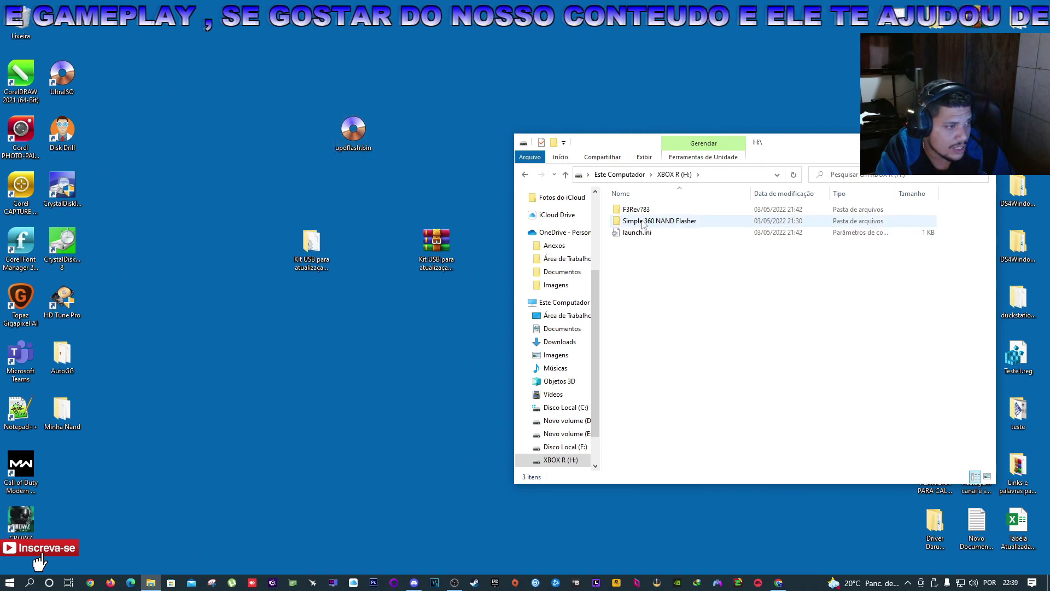
double_click(655, 222)
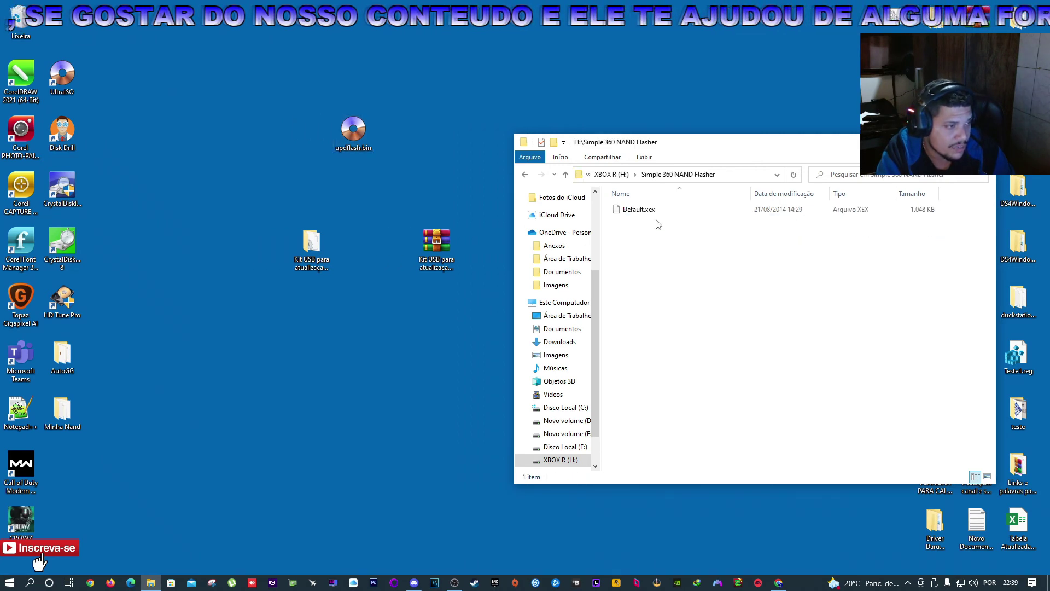
left_click_drag(355, 137, 674, 250)
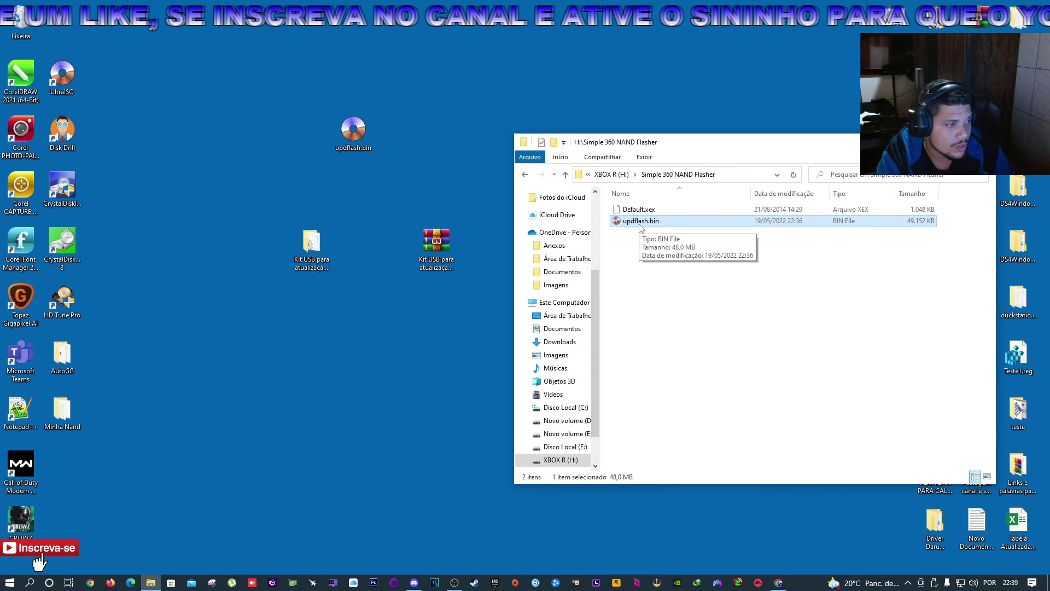
Show the desktop and safely eject the Mass Storage device holding XBOX R (H:)
key("super+d")
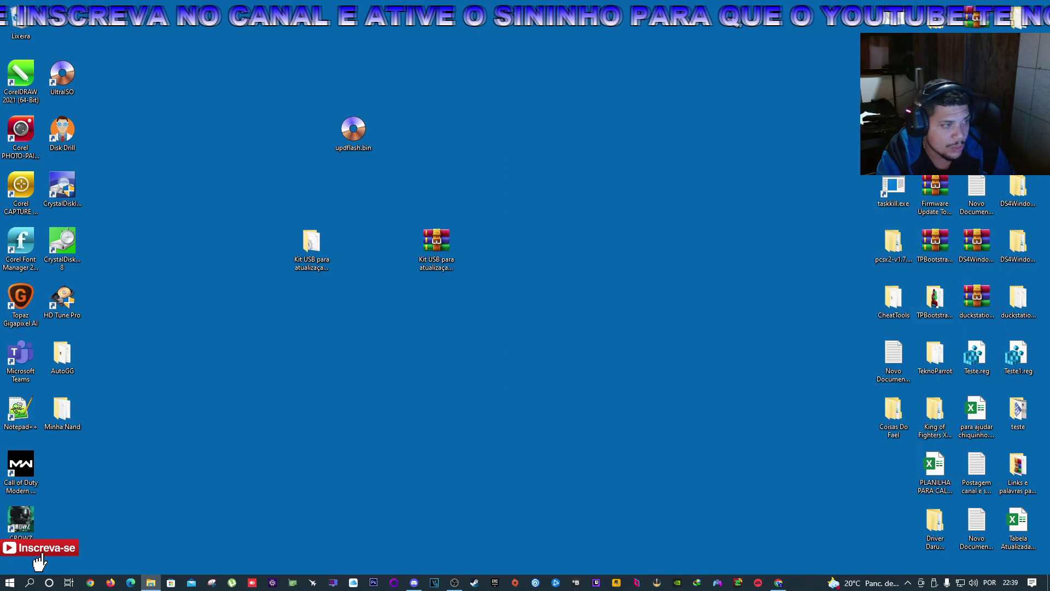
left_click(935, 584)
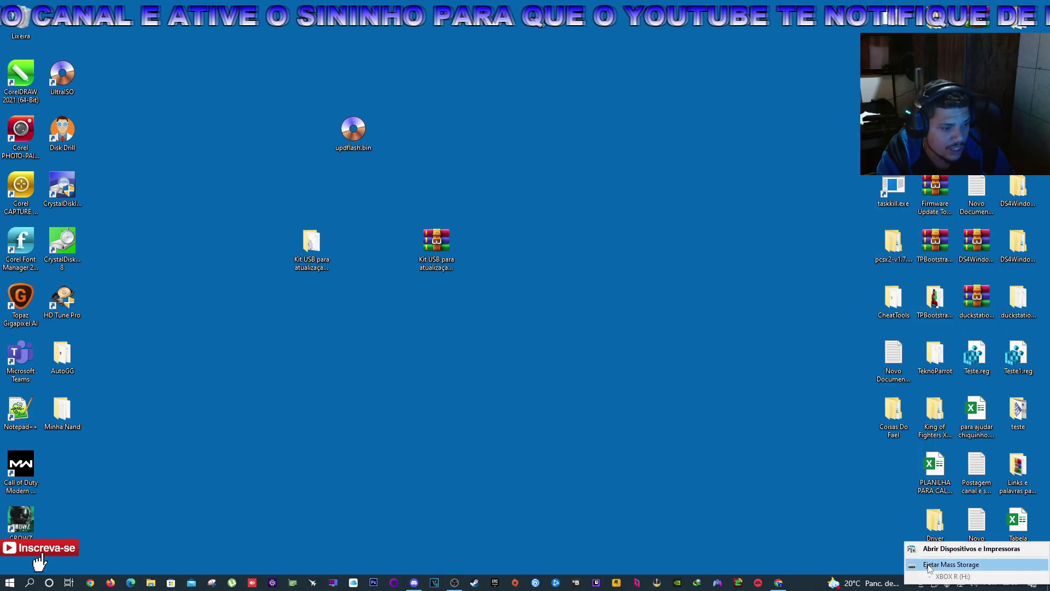
left_click(931, 565)
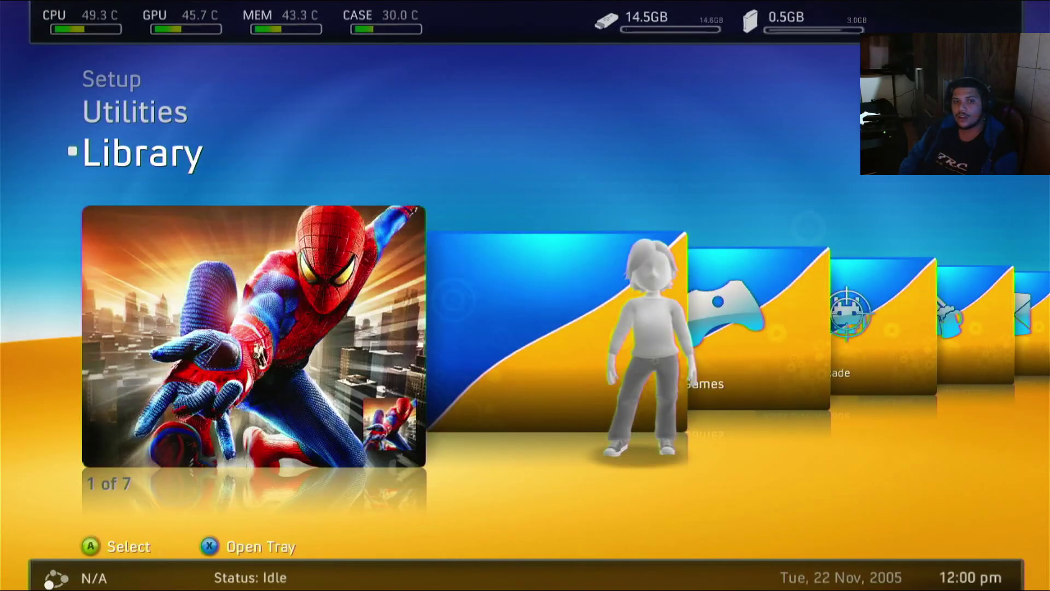
On the console's Freestyle dashboard, open the Simple 360 NAND Flasher folder on Usb0 in the File Manager
key("Down")
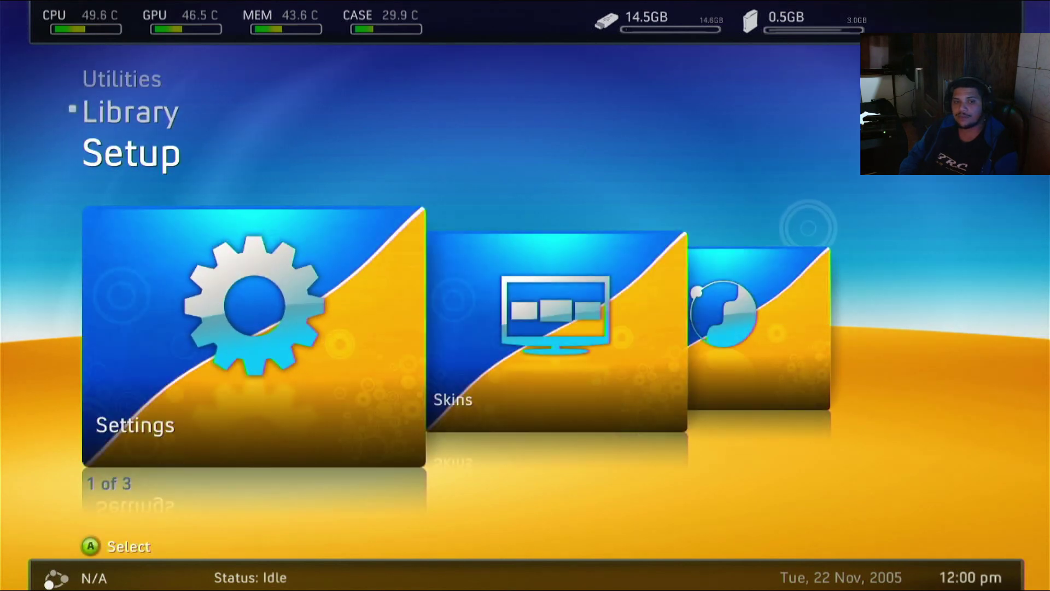
key("Down")
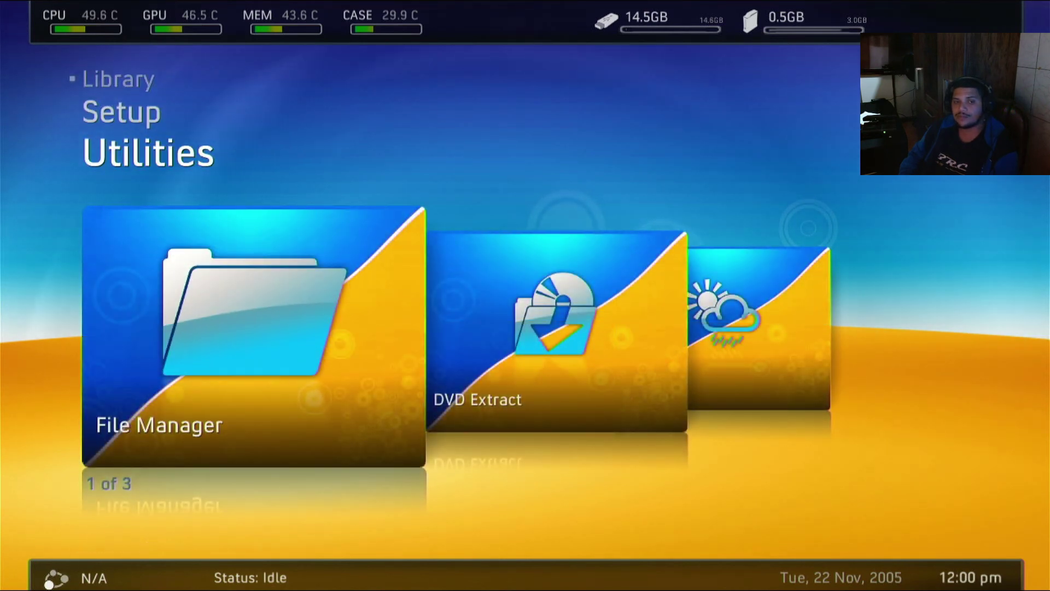
key("Return")
key("Down")
key("Down")
key("Down")
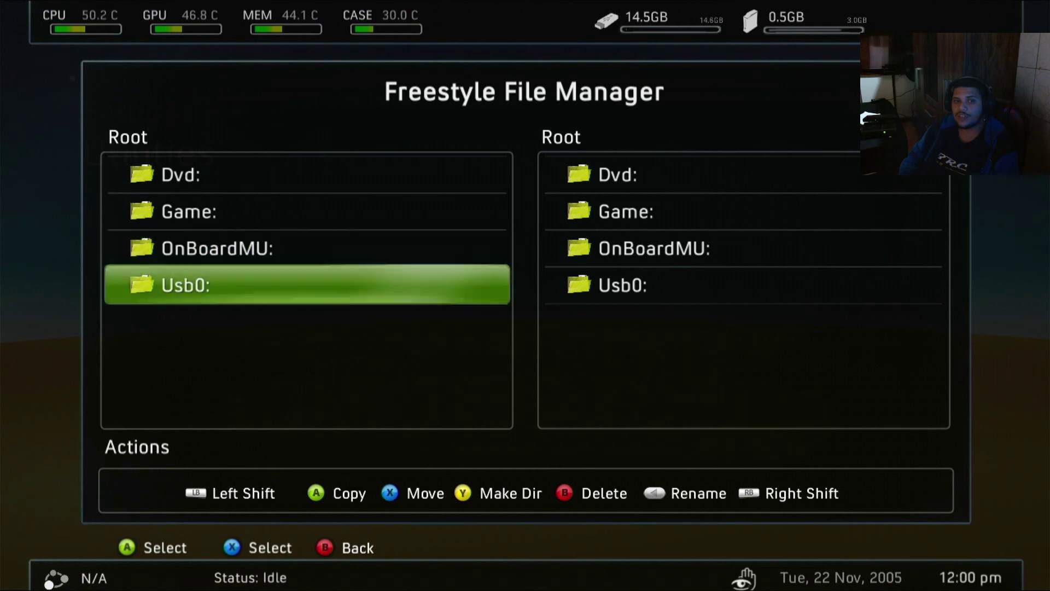
key("Return")
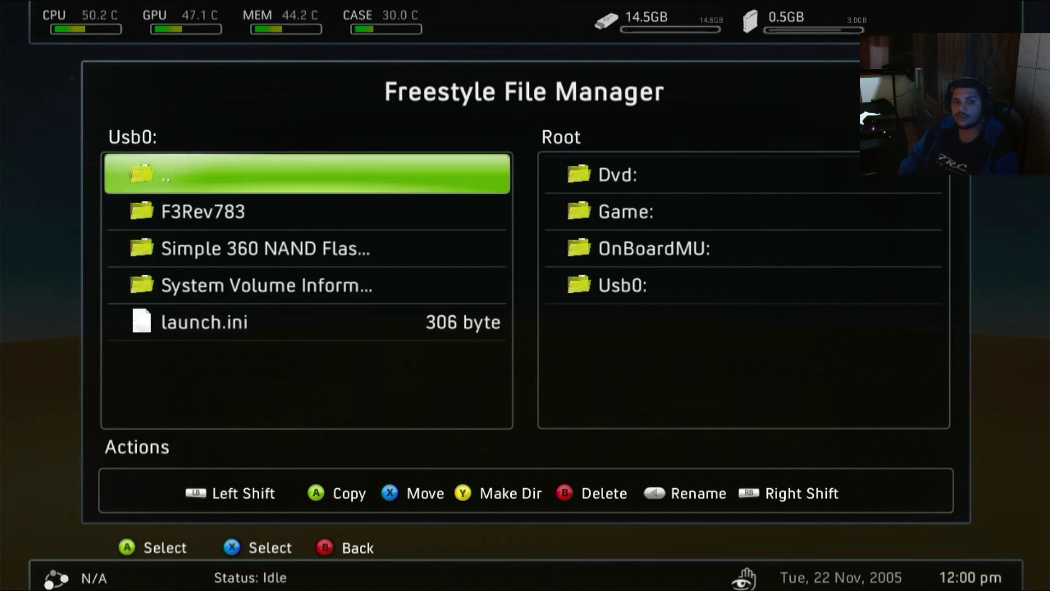
key("Down")
key("Down")
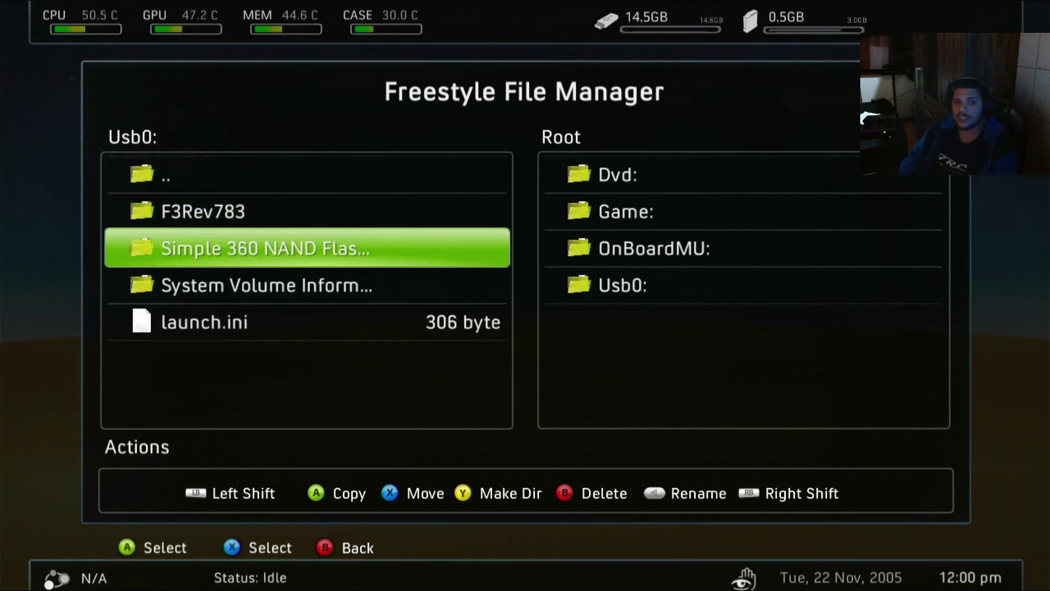
key("Return")
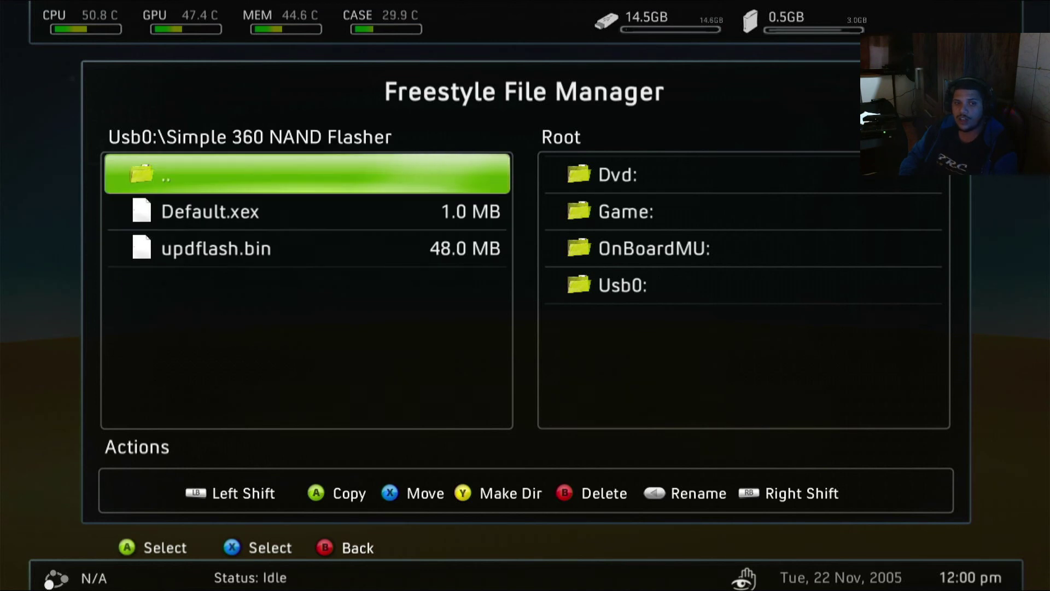
Launch Default.xex and start writing updflash.bin to the console's NAND with Rawflash4G v1
key("Down")
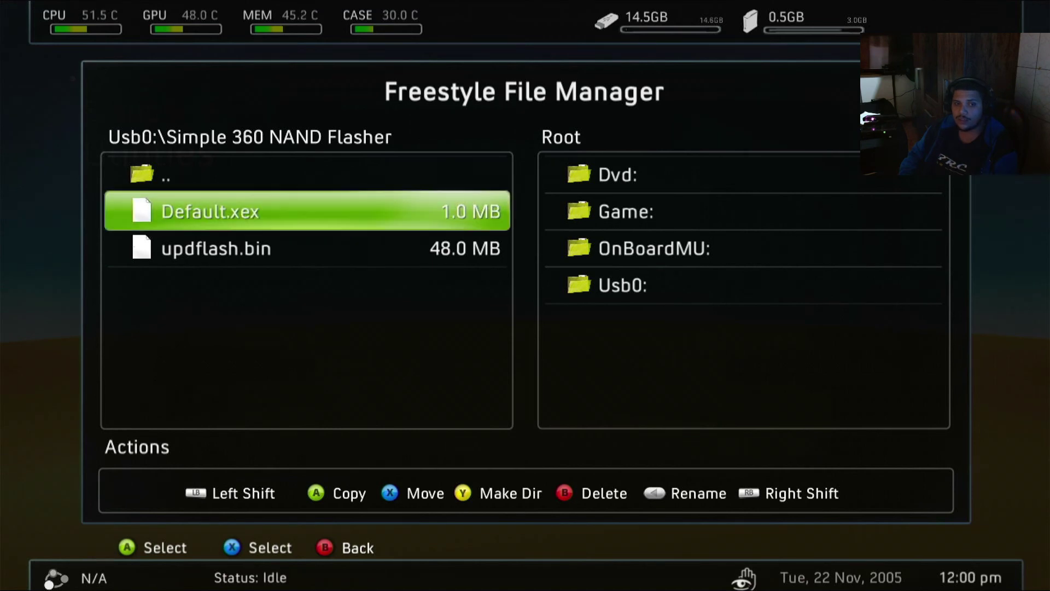
key("Return")
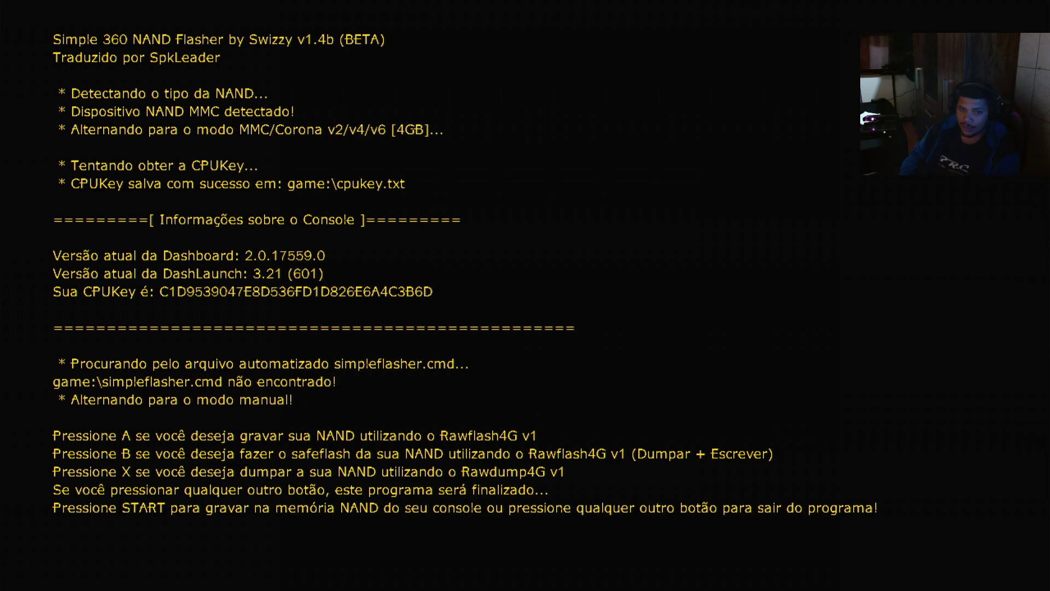
key("Return")
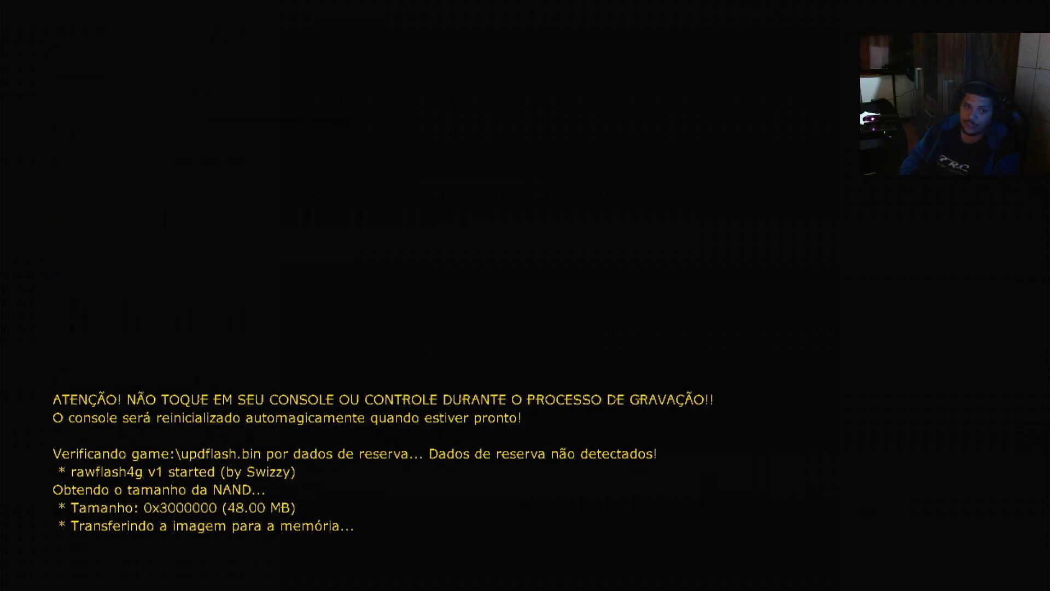